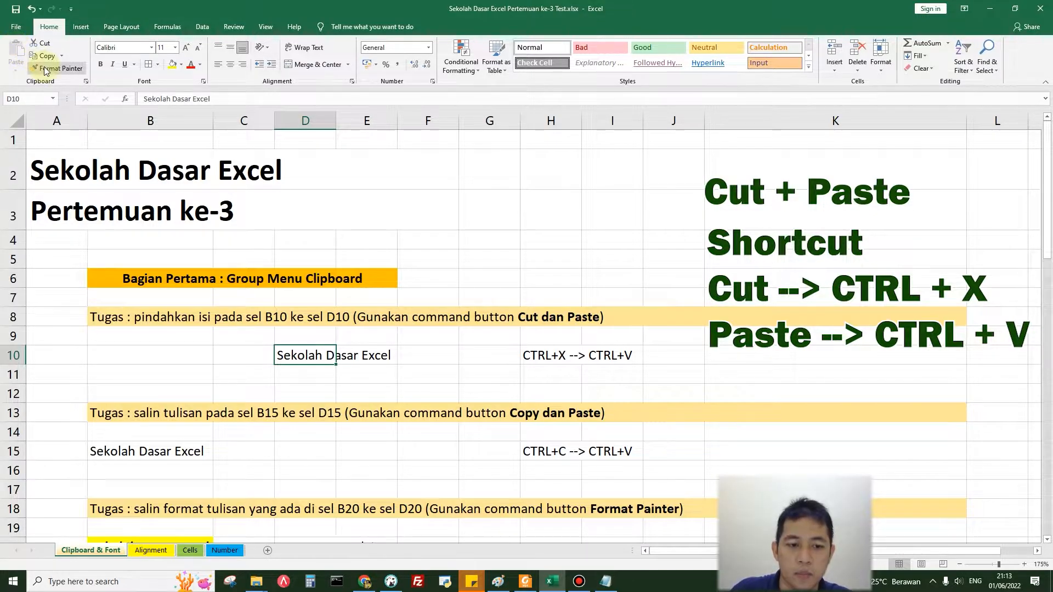
# Step: Undo the paste in D10 and move the text from B10 to D10 again with cut and paste
pyautogui.hotkey('ctrl', 'z')
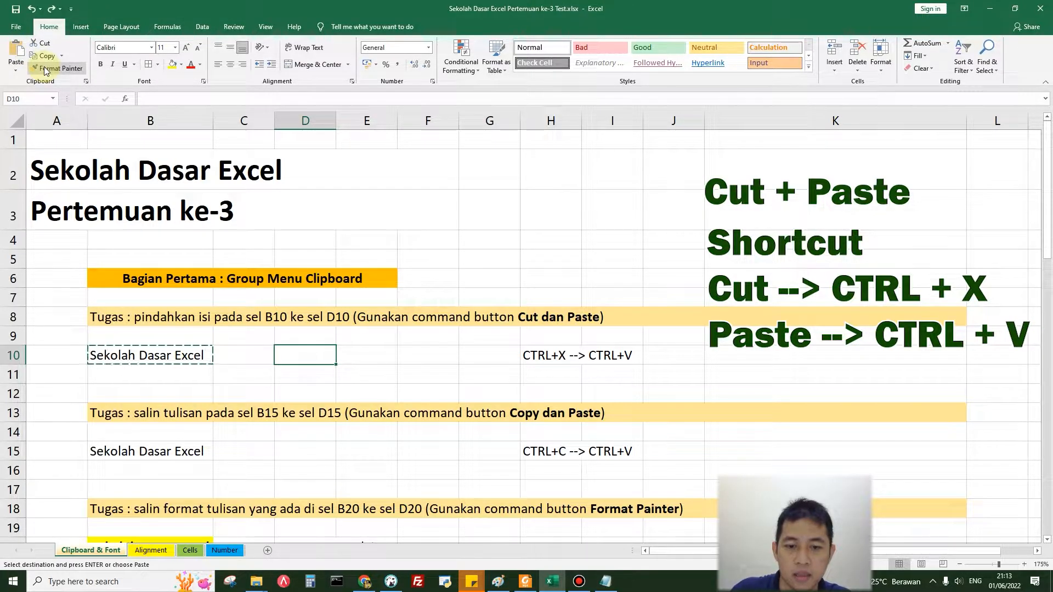
pyautogui.click(159, 359)
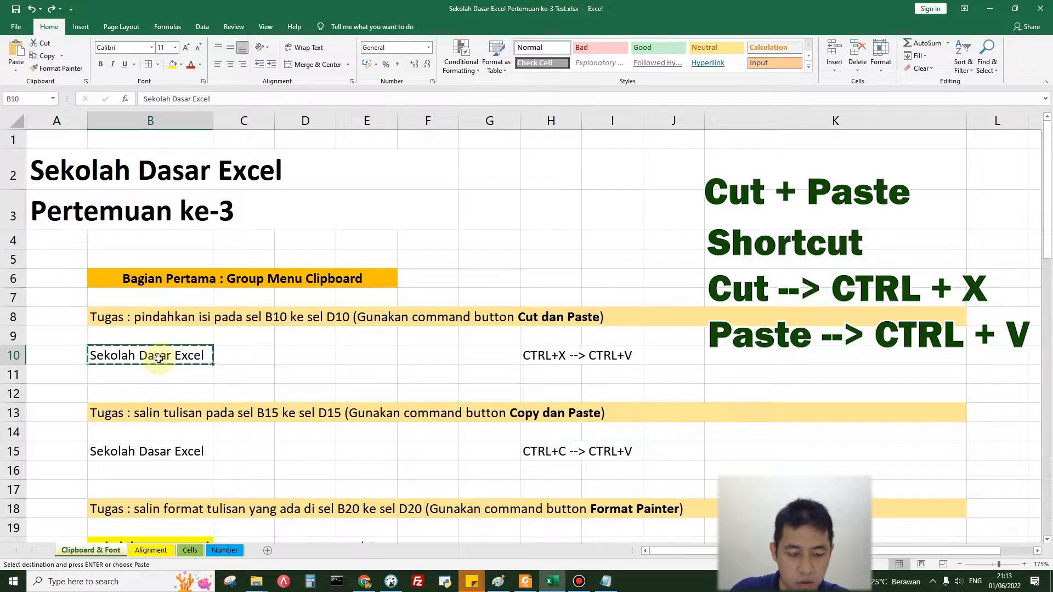
pyautogui.click(313, 358)
pyautogui.hotkey('ctrl', 'v')
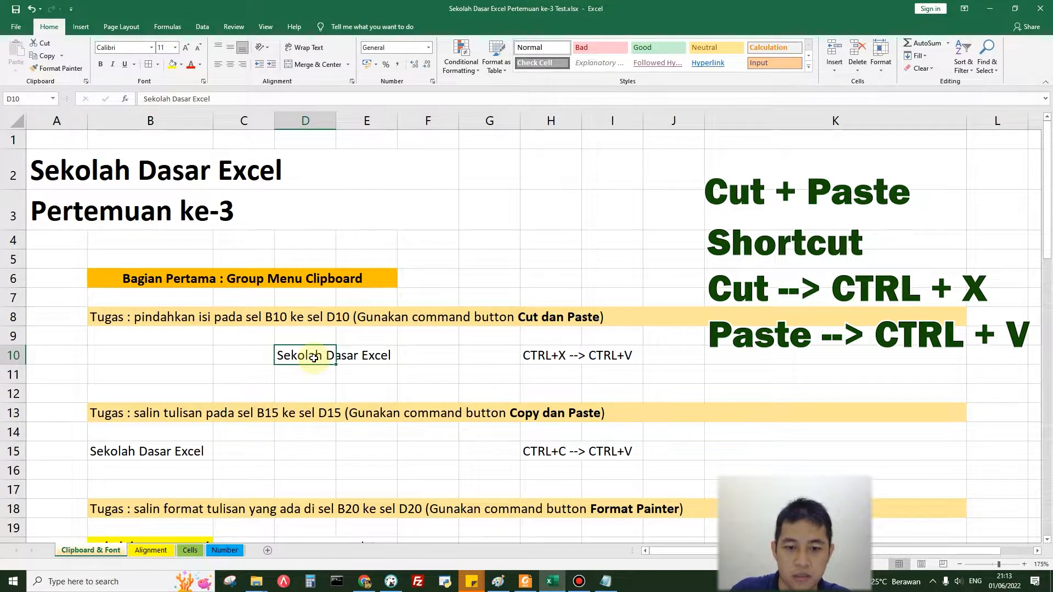
# Step: Copy the text "Sekolah Dasar Excel" from cell B15 and paste it into cell D15
pyautogui.scroll(-2, 247, 373)
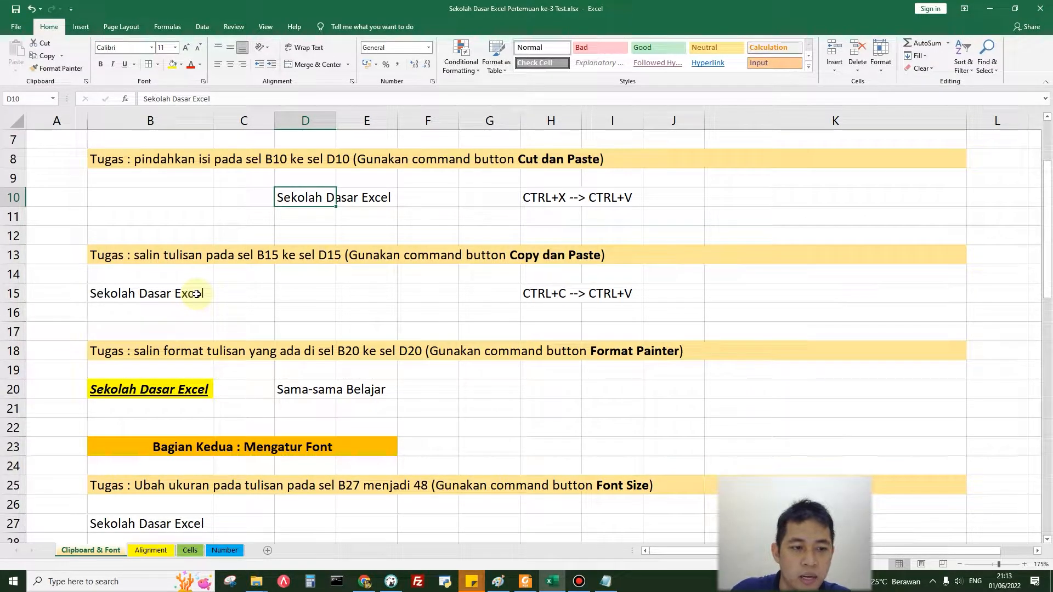
pyautogui.click(196, 294)
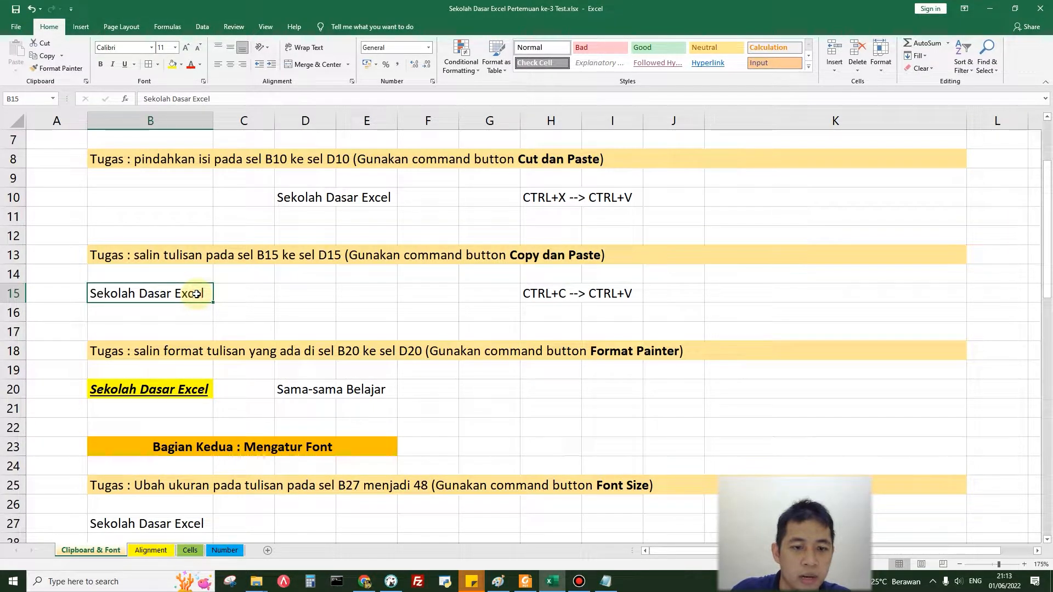
pyautogui.click(55, 58)
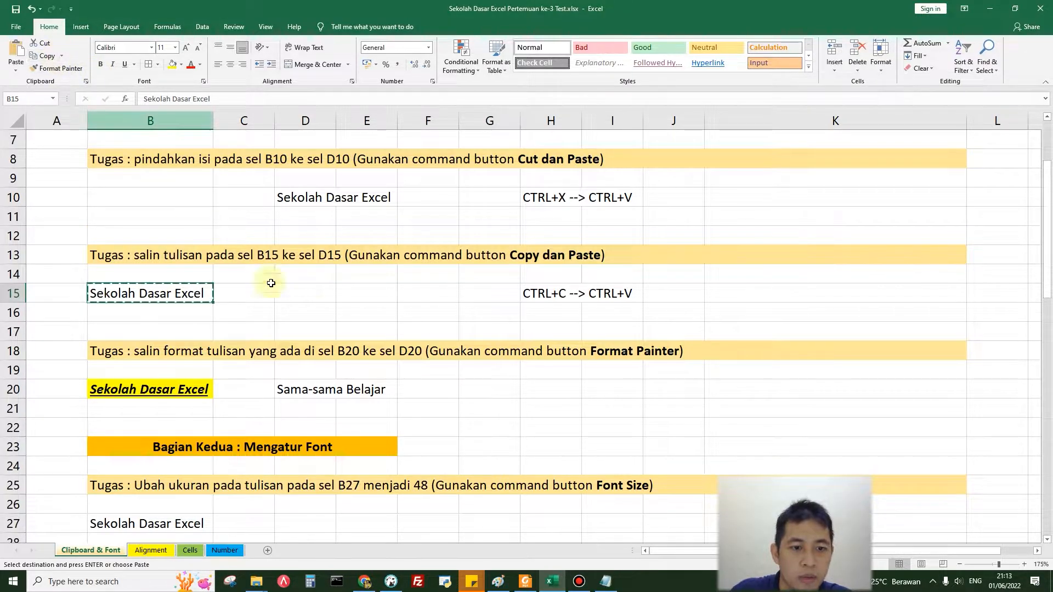
pyautogui.click(312, 296)
pyautogui.click(16, 52)
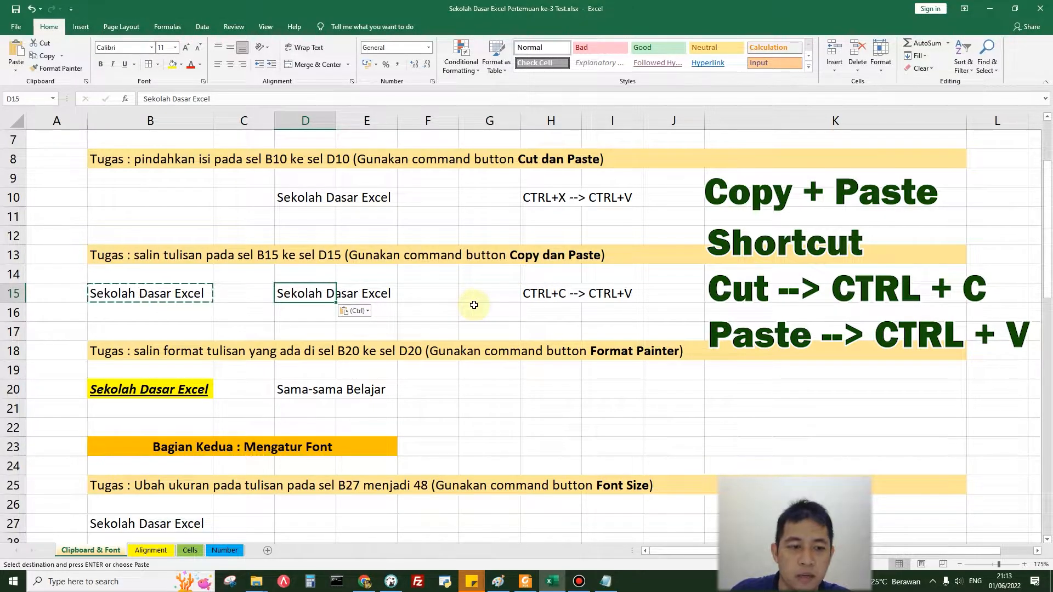
# Step: Copy the formatting of cell B20 to cell D20 with Format Painter
pyautogui.scroll(-2, 473, 304)
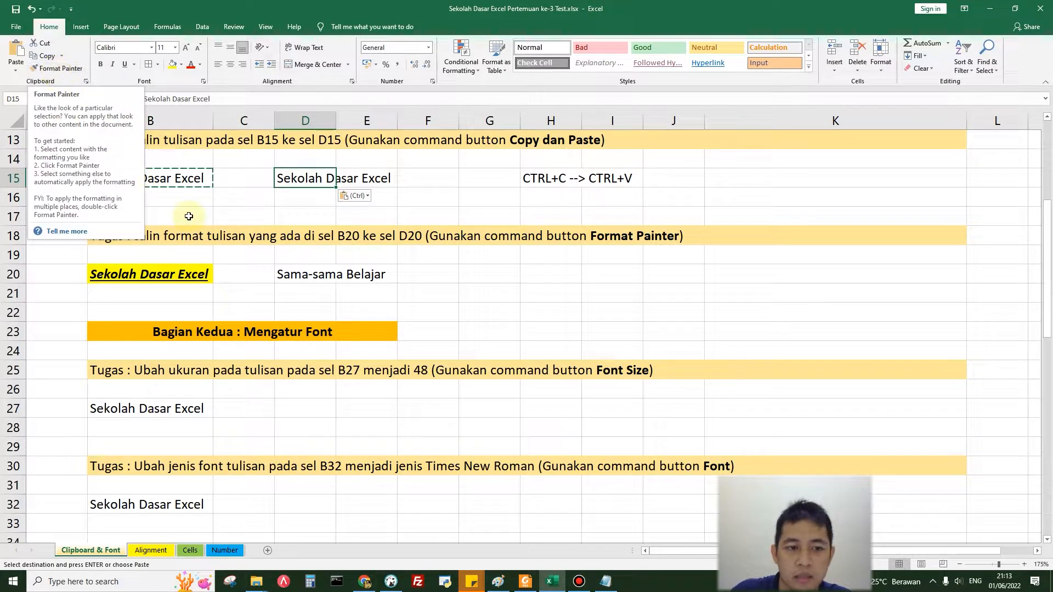
pyautogui.click(118, 276)
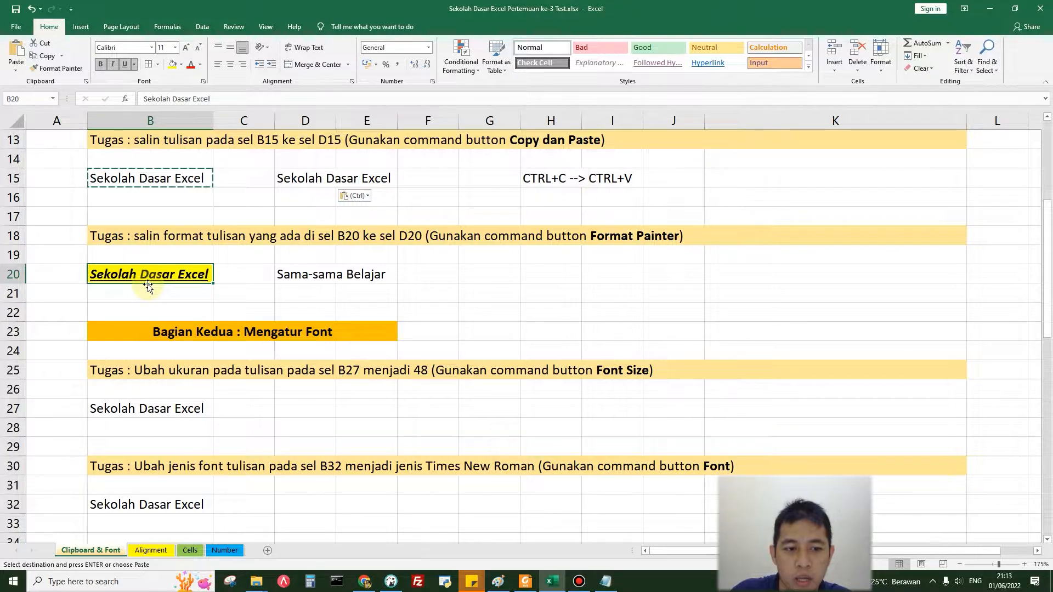
pyautogui.click(281, 276)
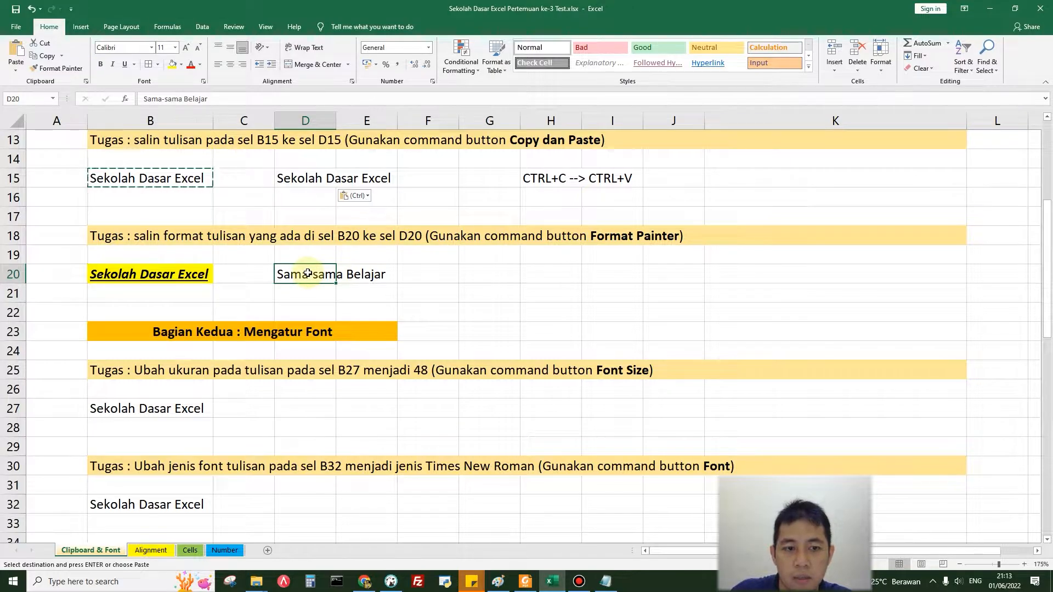
pyautogui.click(182, 274)
pyautogui.click(66, 70)
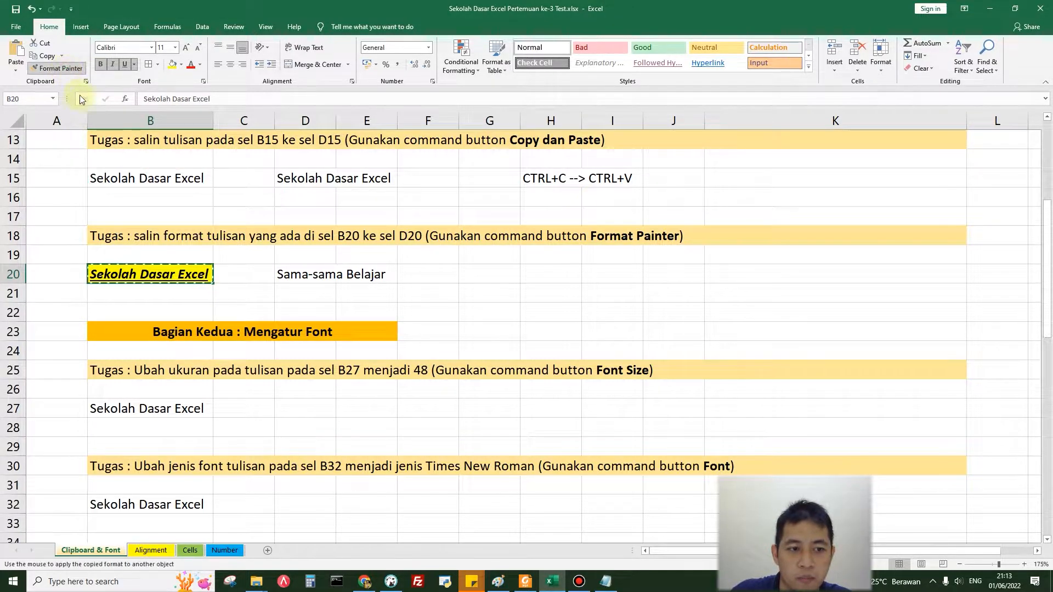
pyautogui.click(297, 272)
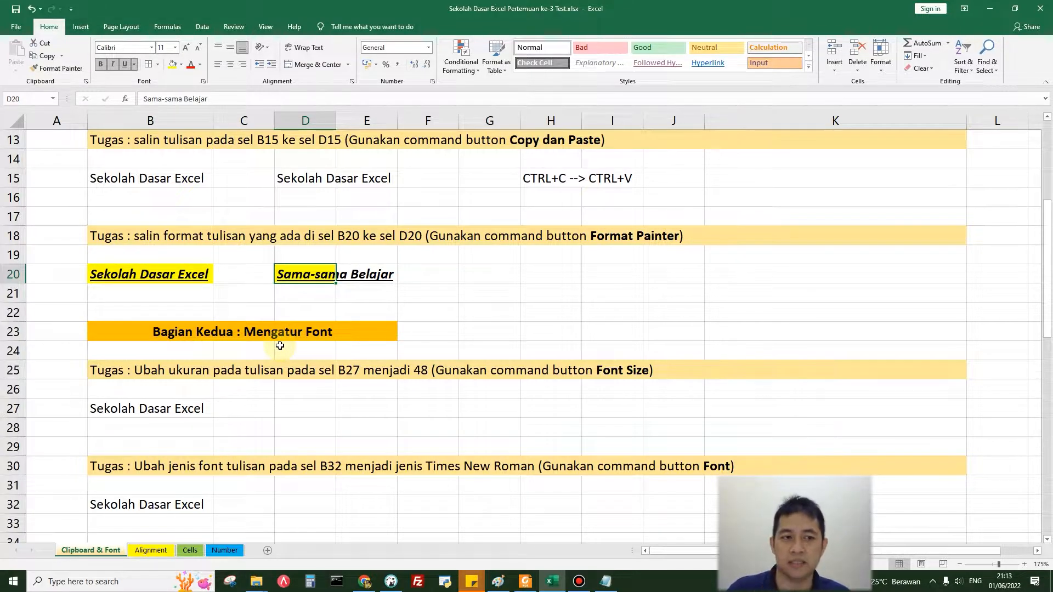
# Step: Set the font size of the text in cell B27 to 48
pyautogui.scroll(-3, 279, 345)
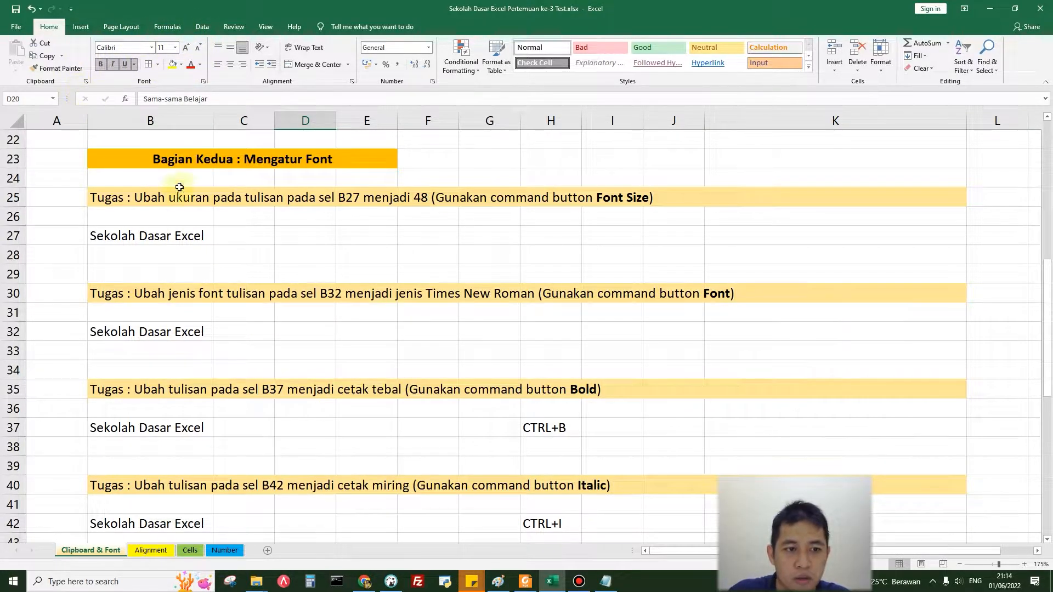
pyautogui.click(253, 236)
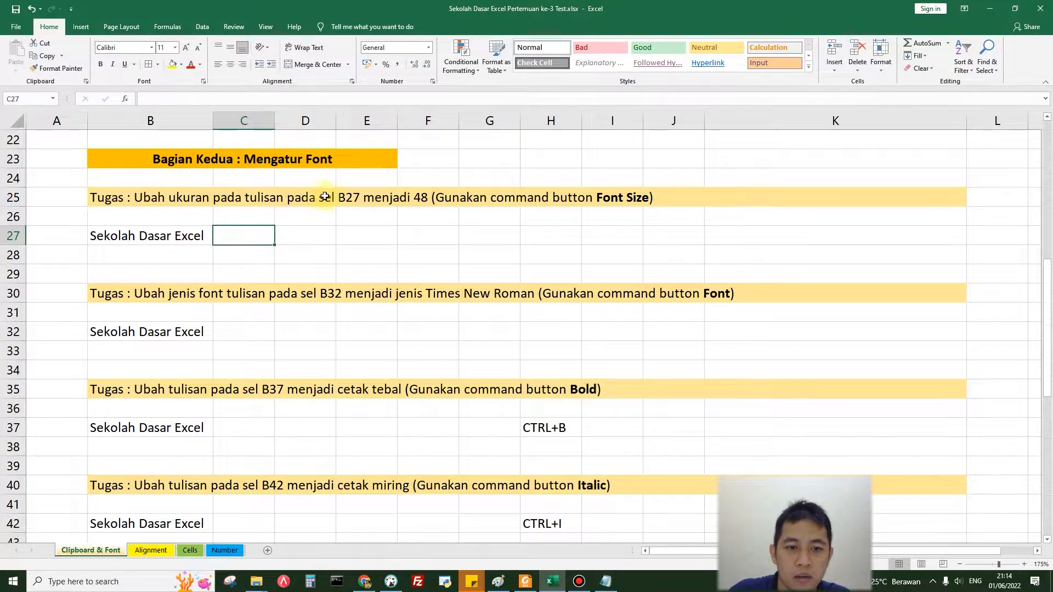
pyautogui.click(175, 236)
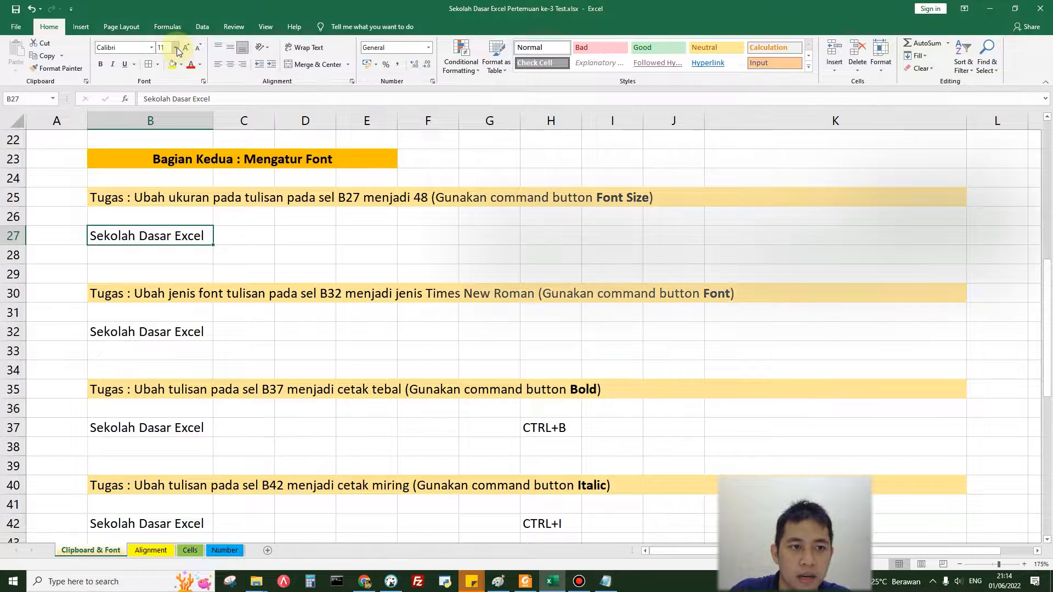
pyautogui.click(175, 48)
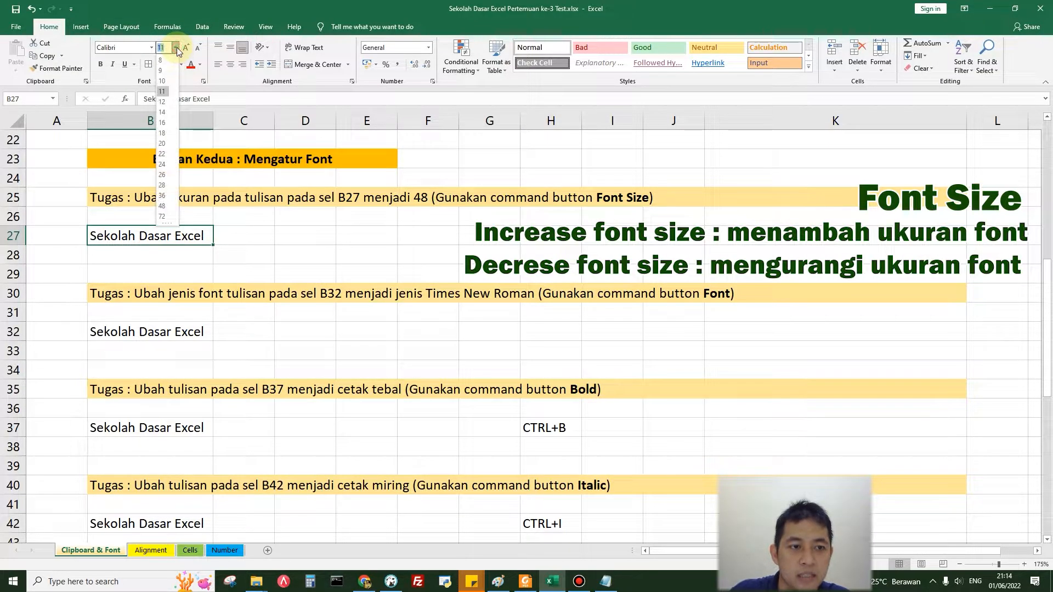
pyautogui.click(163, 206)
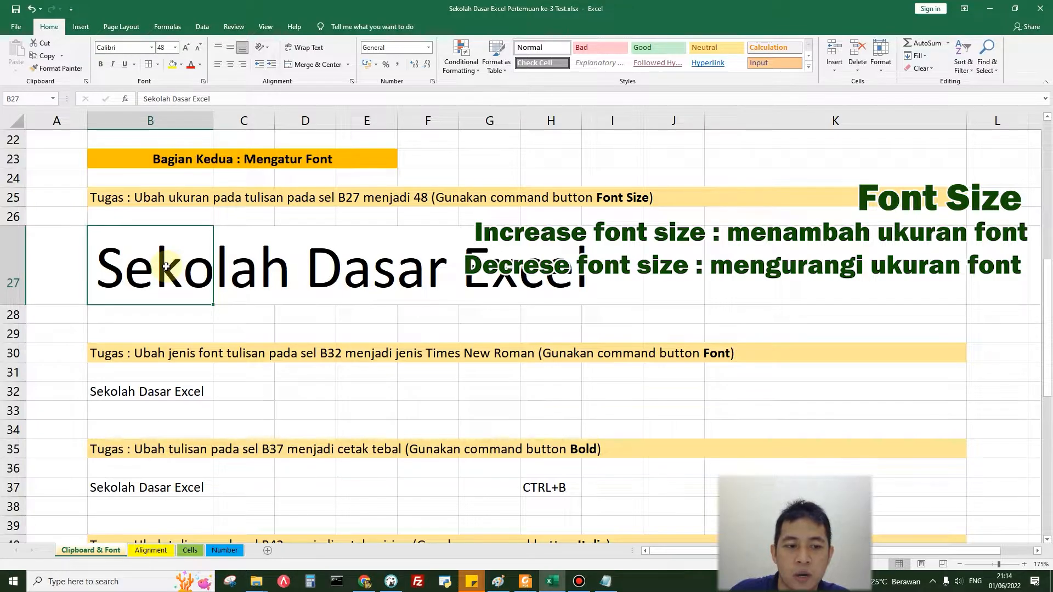
# Step: Decrease the font size of cell B27 by a few steps and increase it stepwise up to 72
pyautogui.click(199, 48)
pyautogui.click(199, 49)
pyautogui.click(198, 48)
pyautogui.click(199, 48)
pyautogui.click(185, 48)
pyautogui.click(185, 48)
pyautogui.click(186, 48)
pyautogui.click(185, 50)
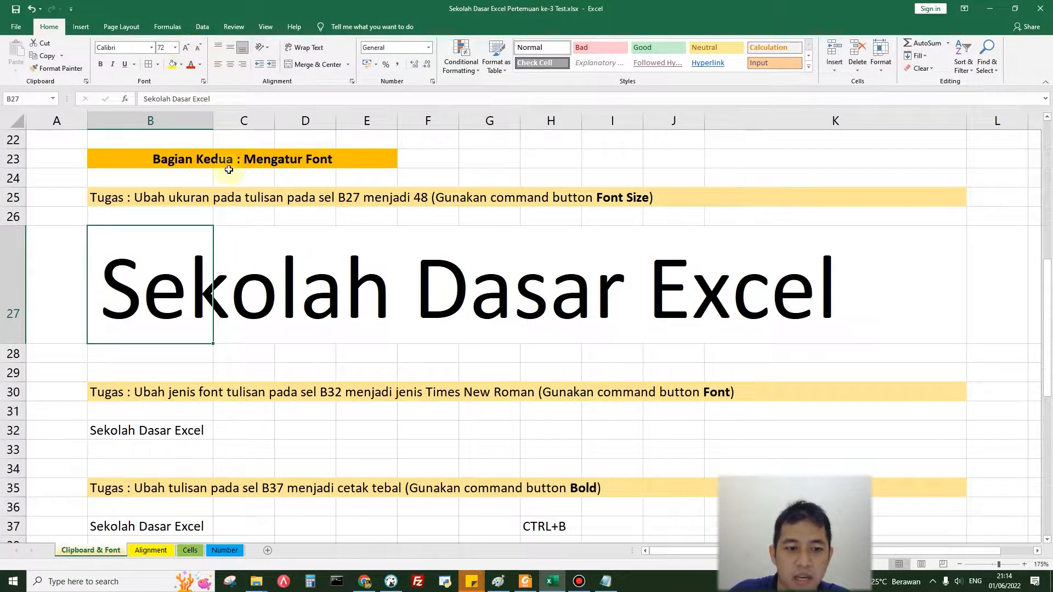
# Step: Make the text in cell B37 bold
pyautogui.click(247, 424)
pyautogui.scroll(-3, 246, 423)
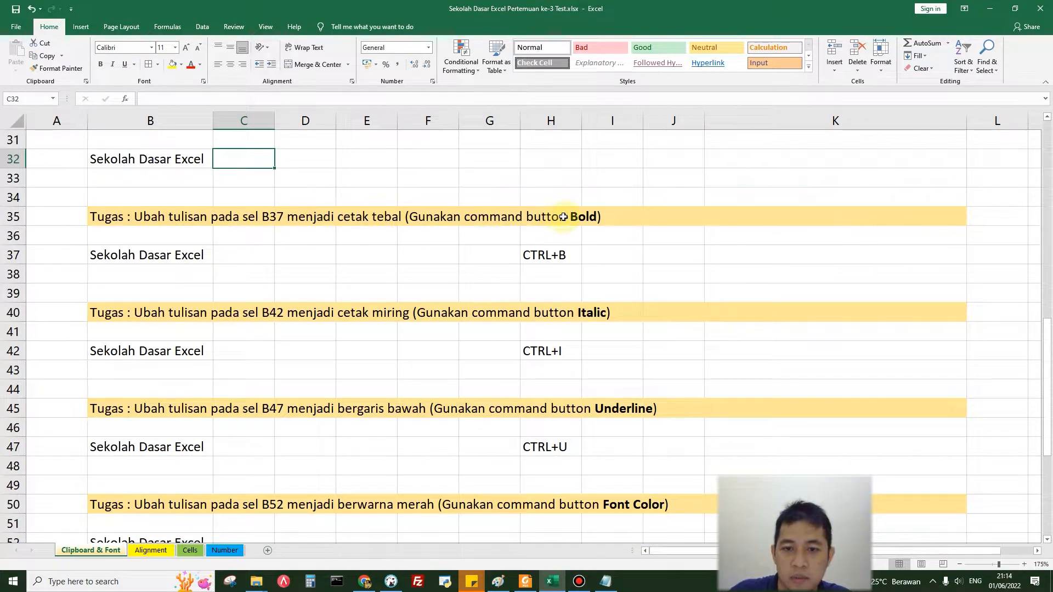
pyautogui.click(189, 256)
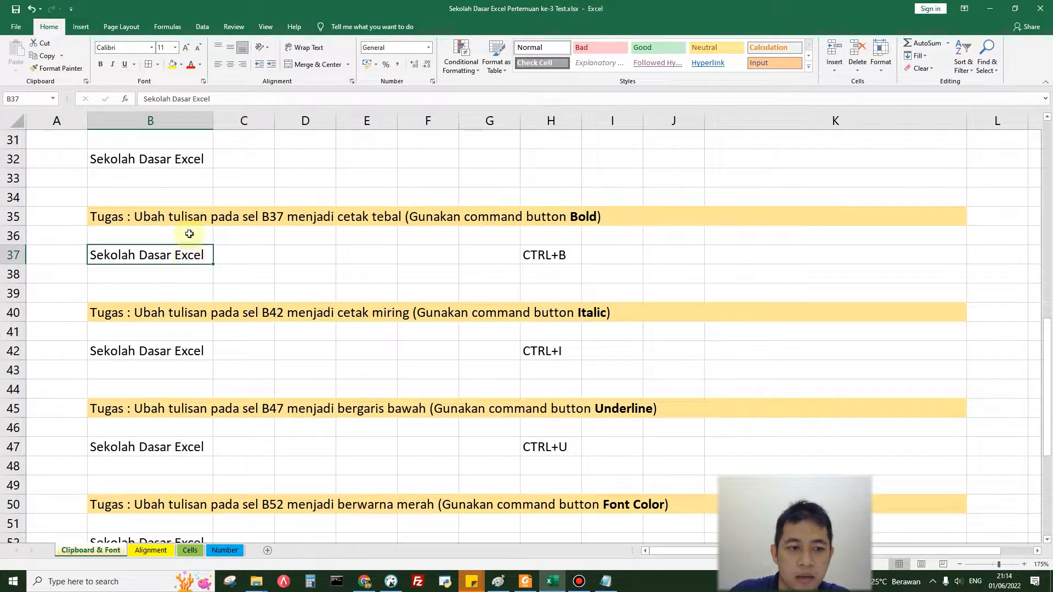
pyautogui.click(99, 65)
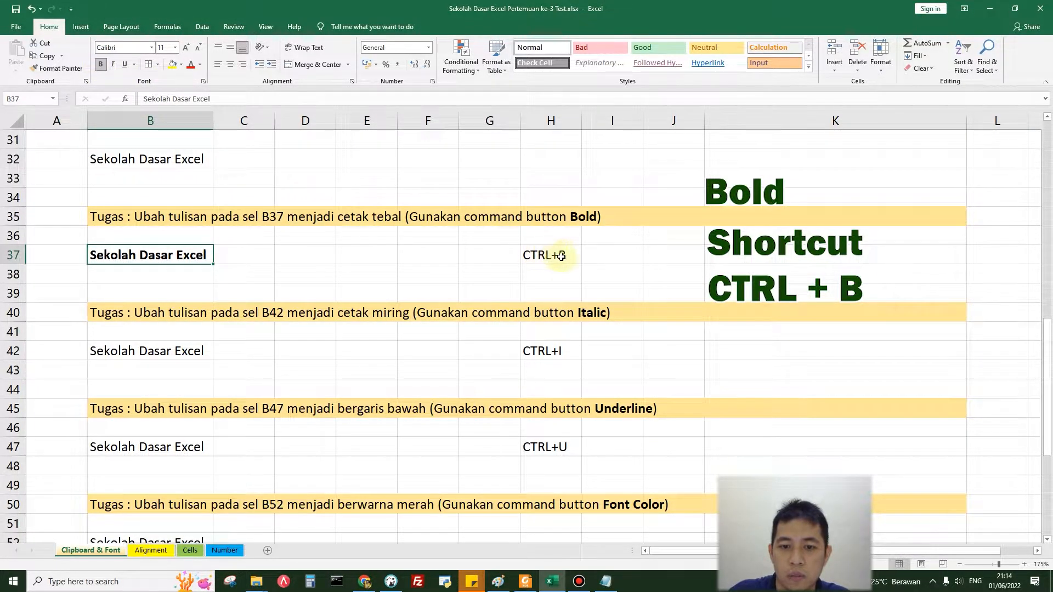
# Step: Make the text in cell B42 italic
pyautogui.scroll(-1, 310, 348)
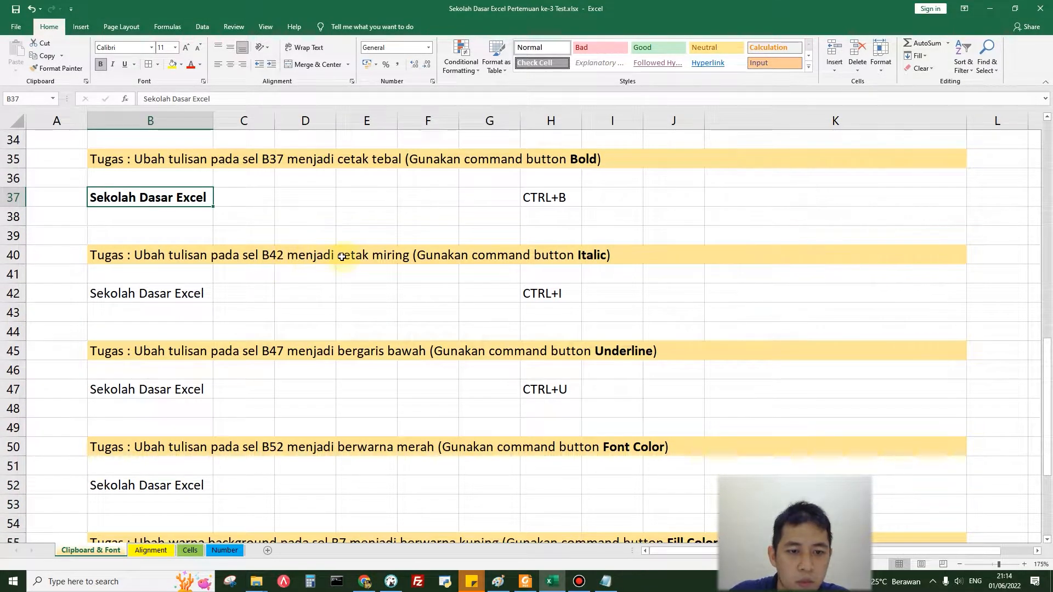
pyautogui.click(179, 296)
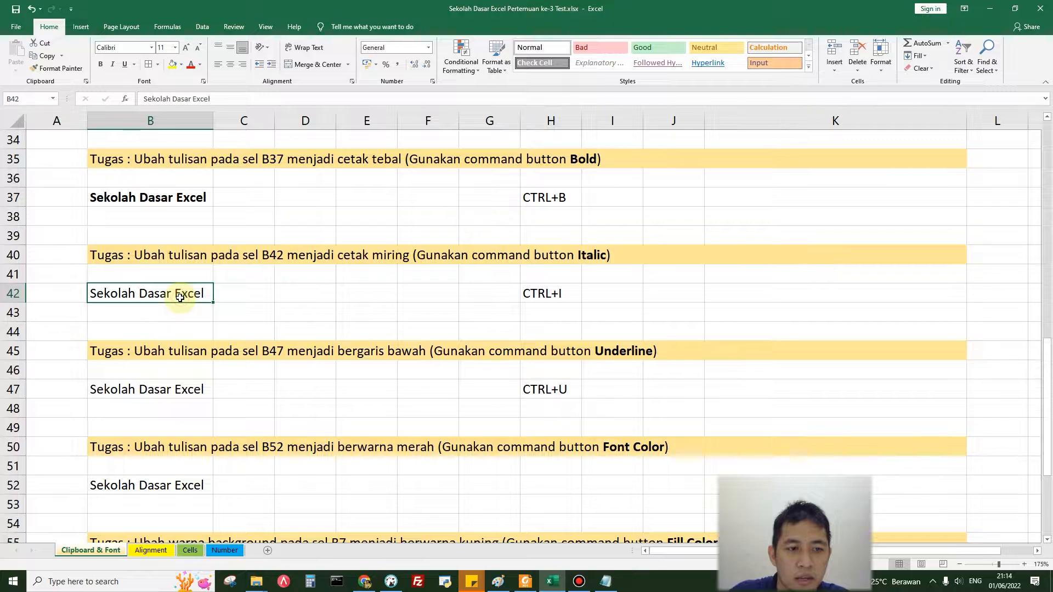
pyautogui.click(113, 64)
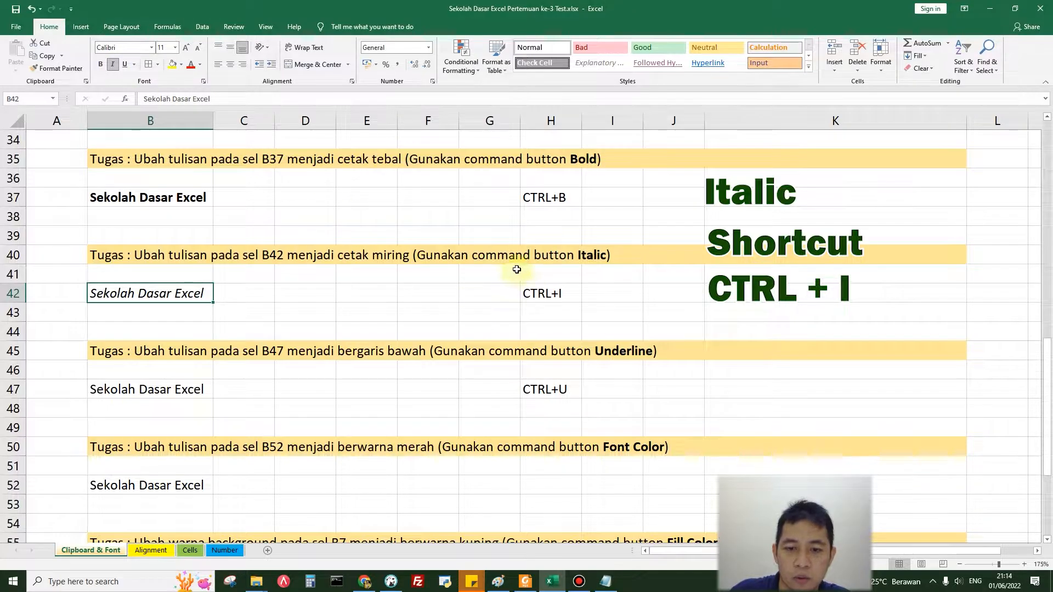
# Step: Underline the text in cell B47
pyautogui.scroll(-2, 211, 313)
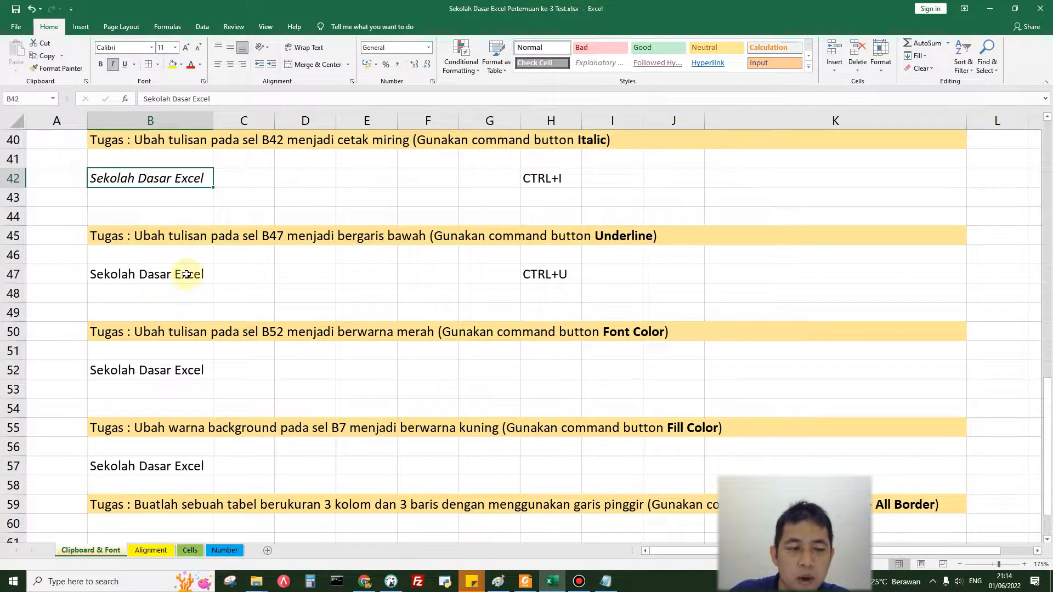
pyautogui.press('Down')
pyautogui.press('Down')
pyautogui.press('Down')
pyautogui.press('Down')
pyautogui.press('Down')
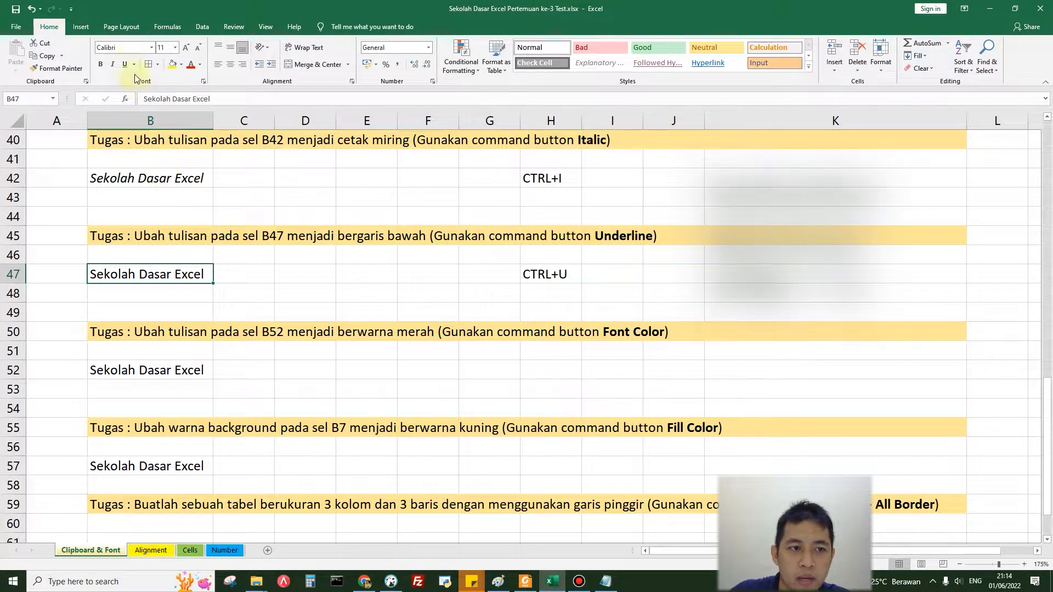
pyautogui.click(125, 64)
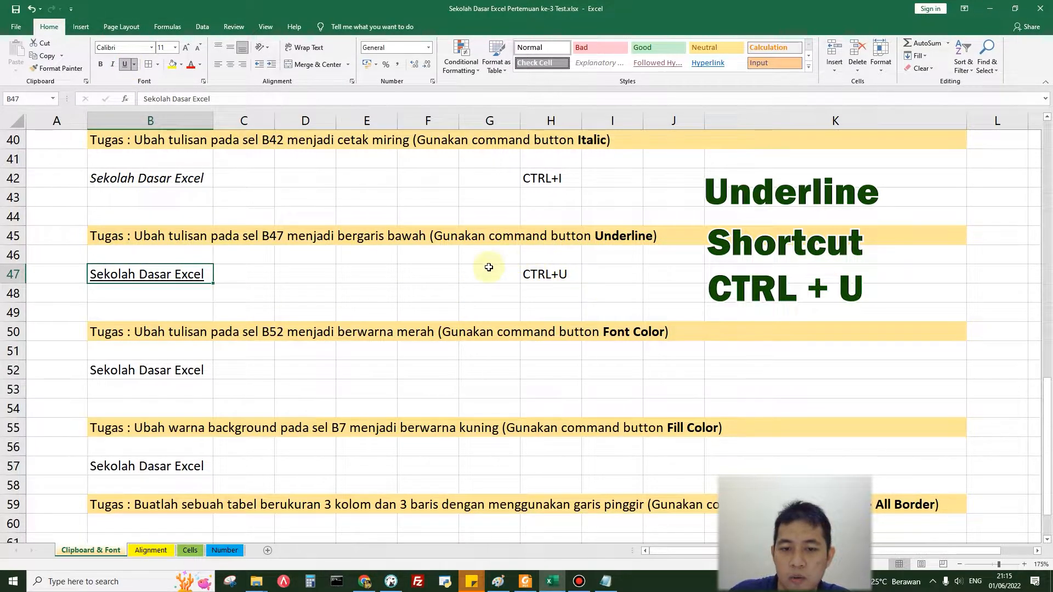
# Step: Change the font color of cell B52 to red and view the other available font colors
pyautogui.scroll(-2, 489, 267)
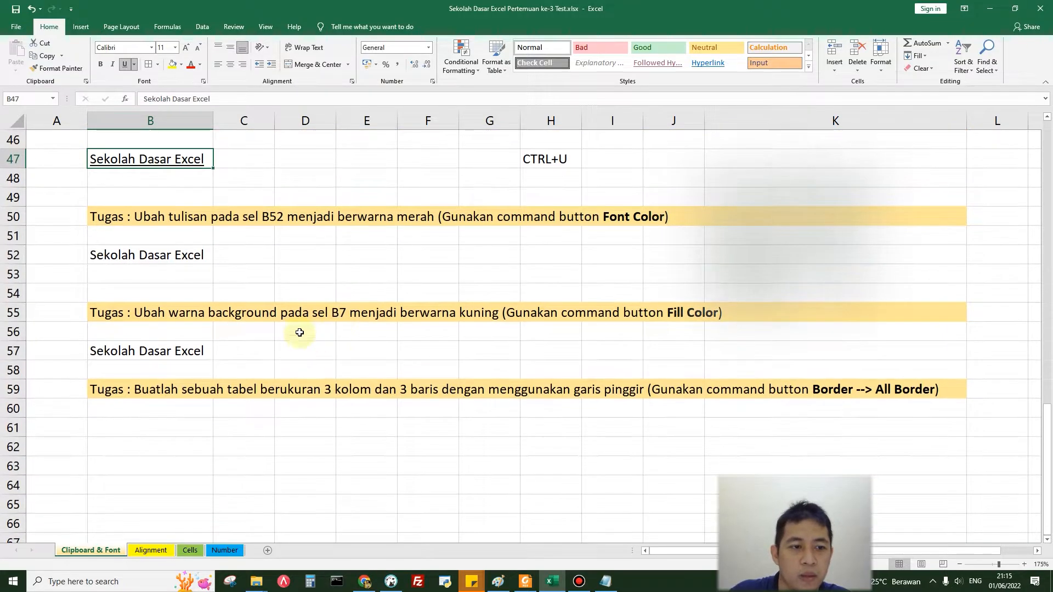
pyautogui.click(194, 255)
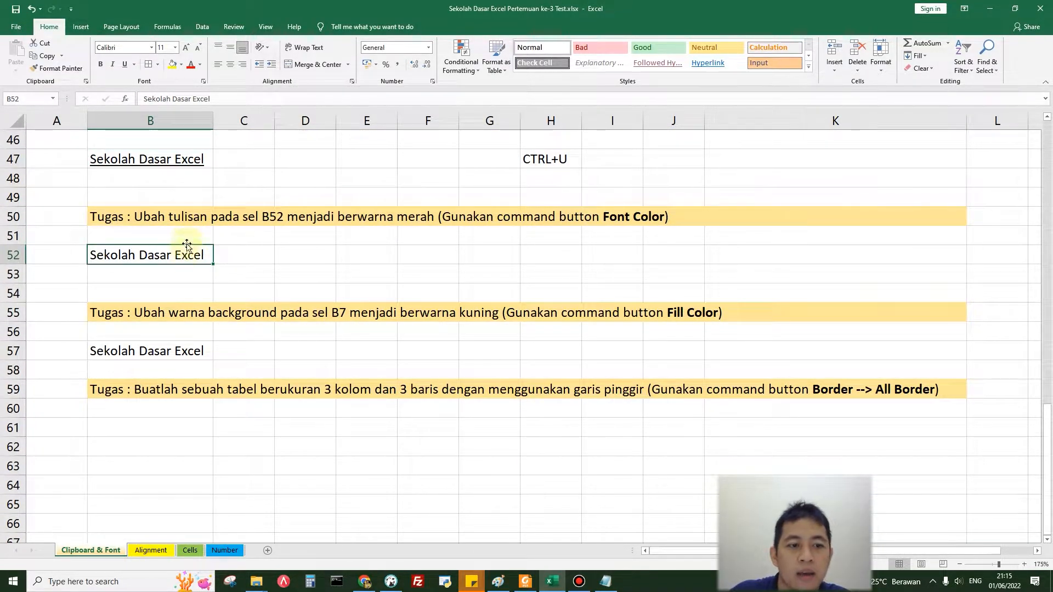
pyautogui.click(203, 66)
pyautogui.click(201, 67)
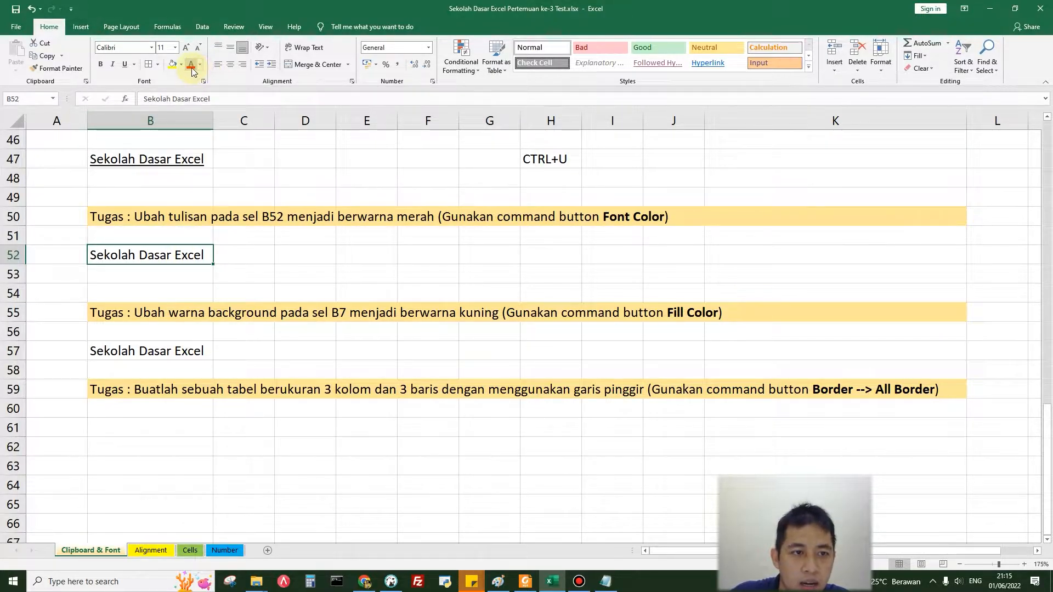
pyautogui.click(193, 65)
pyautogui.click(202, 66)
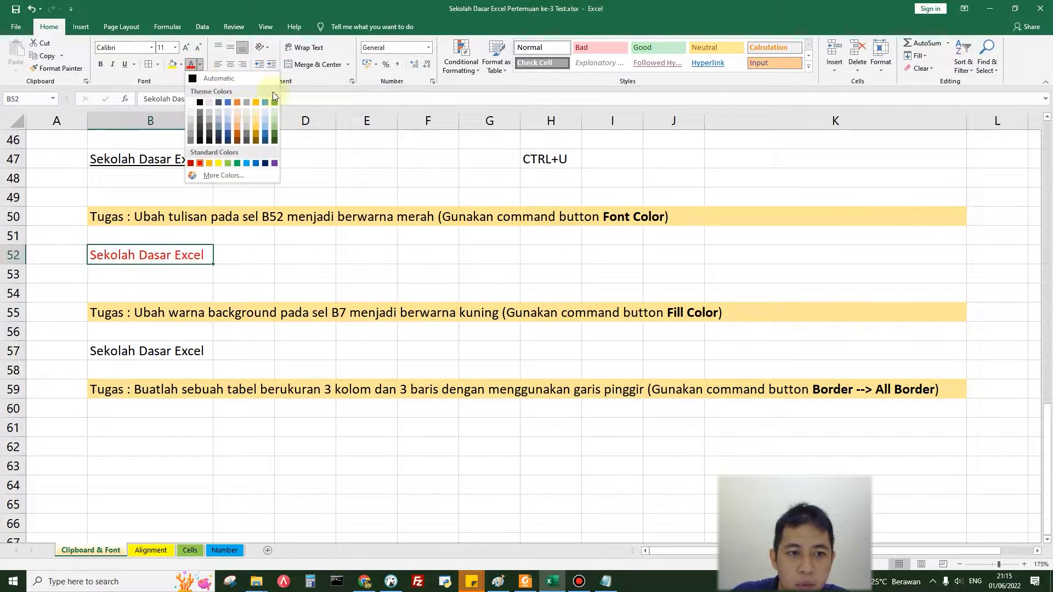
pyautogui.click(241, 340)
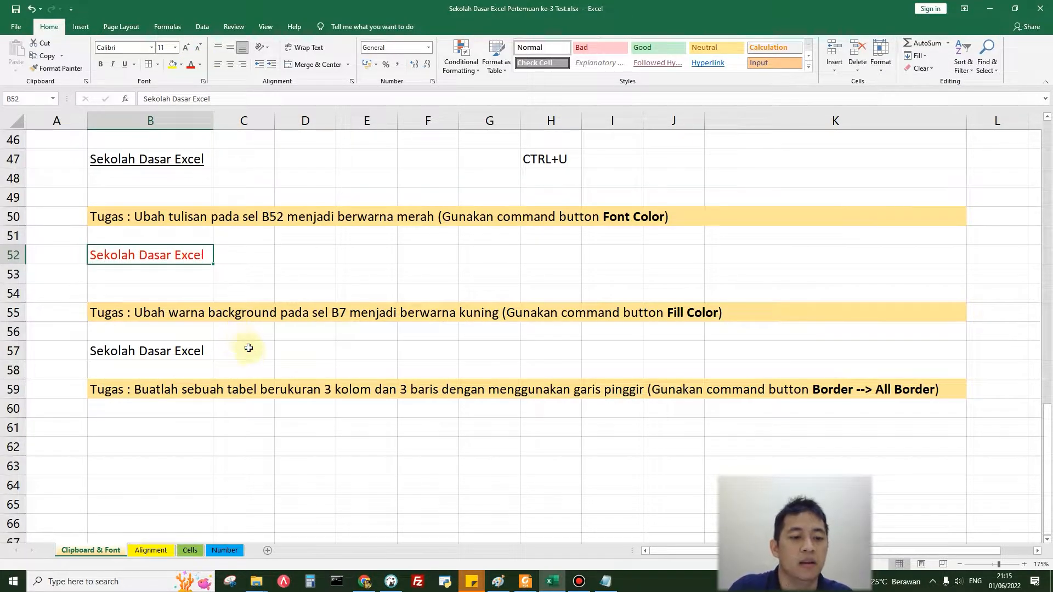
# Step: Fill the background of cell B57 with yellow
pyautogui.click(250, 352)
pyautogui.scroll(-2, 250, 351)
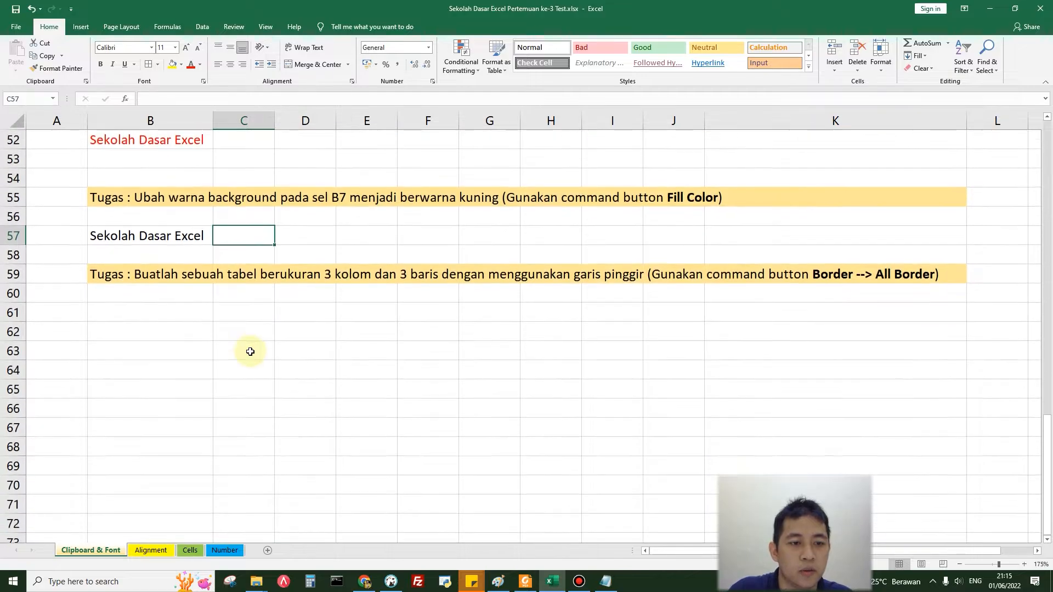
pyautogui.click(194, 235)
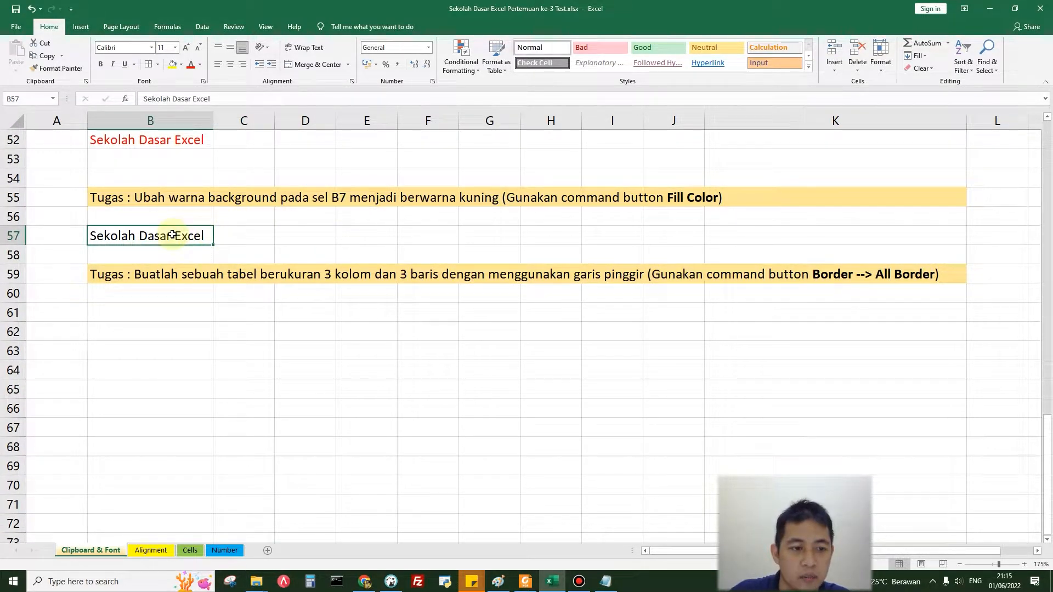
pyautogui.click(173, 69)
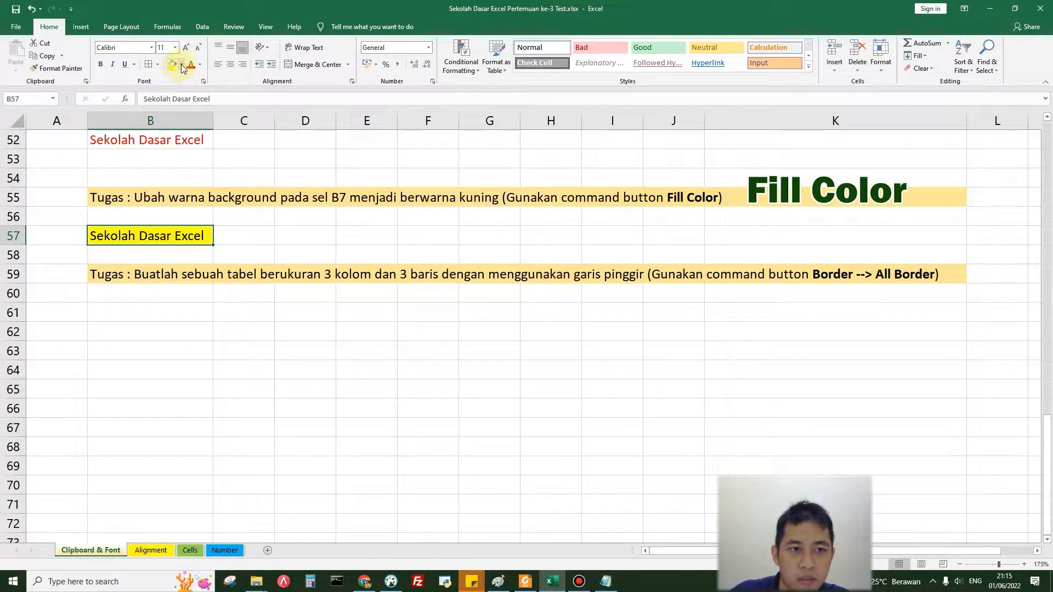
# Step: View the other available fill colors for cell B57 without changing its fill
pyautogui.click(182, 64)
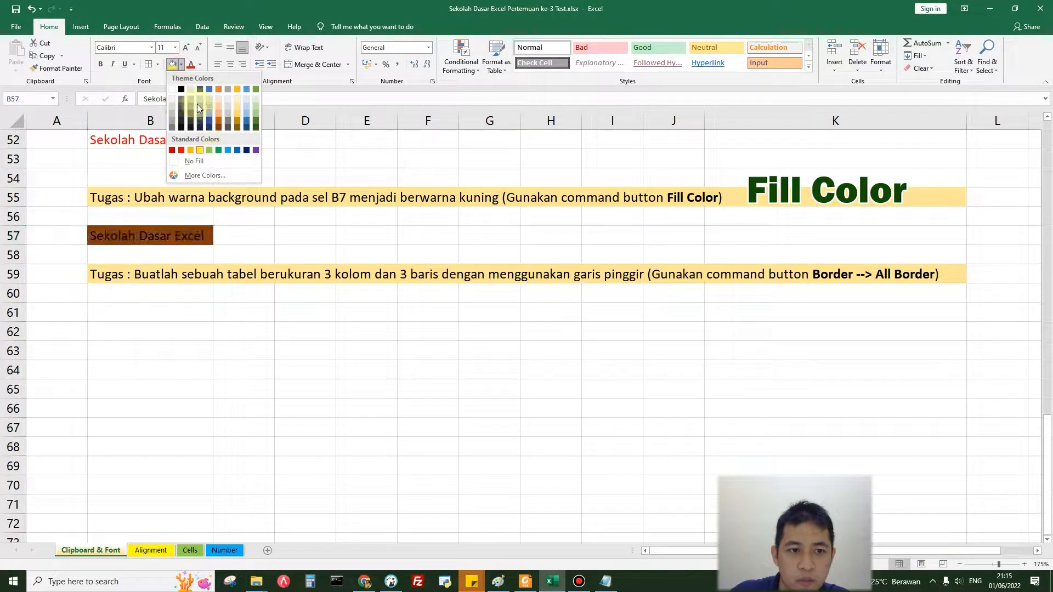
pyautogui.click(286, 246)
# Step: Create a table of 3 columns and 3 rows in B61:D63 by applying All Borders
pyautogui.scroll(-1, 246, 346)
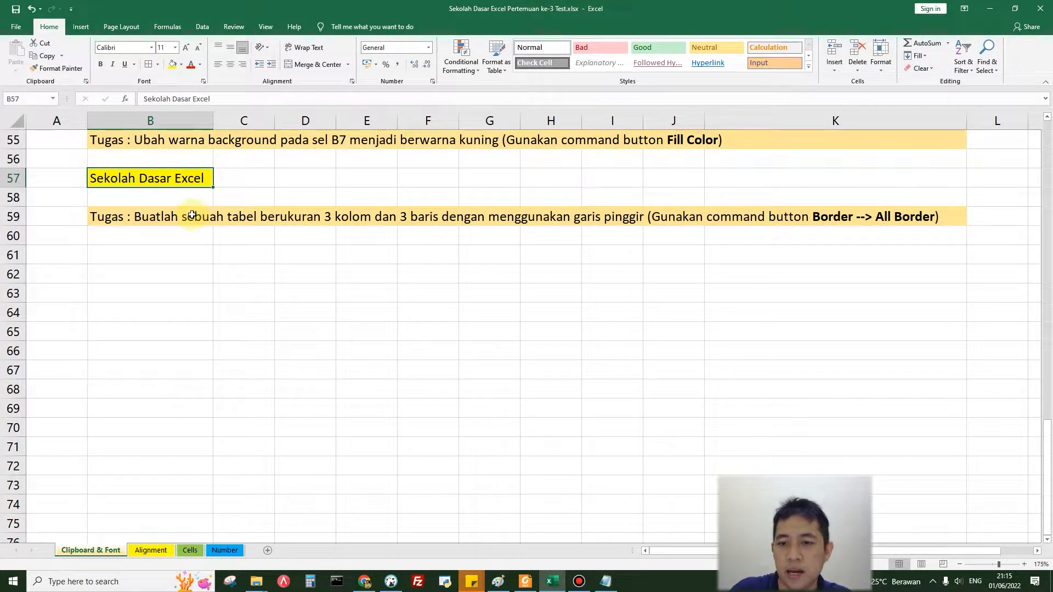
pyautogui.click(178, 257)
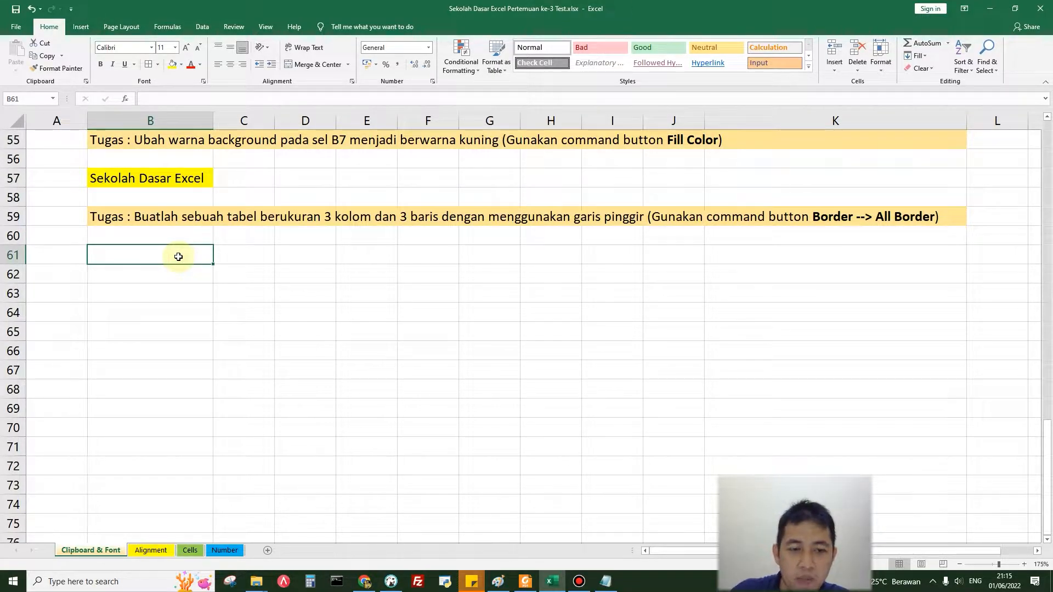
pyautogui.moveTo(178, 256); pyautogui.dragTo(223, 265)
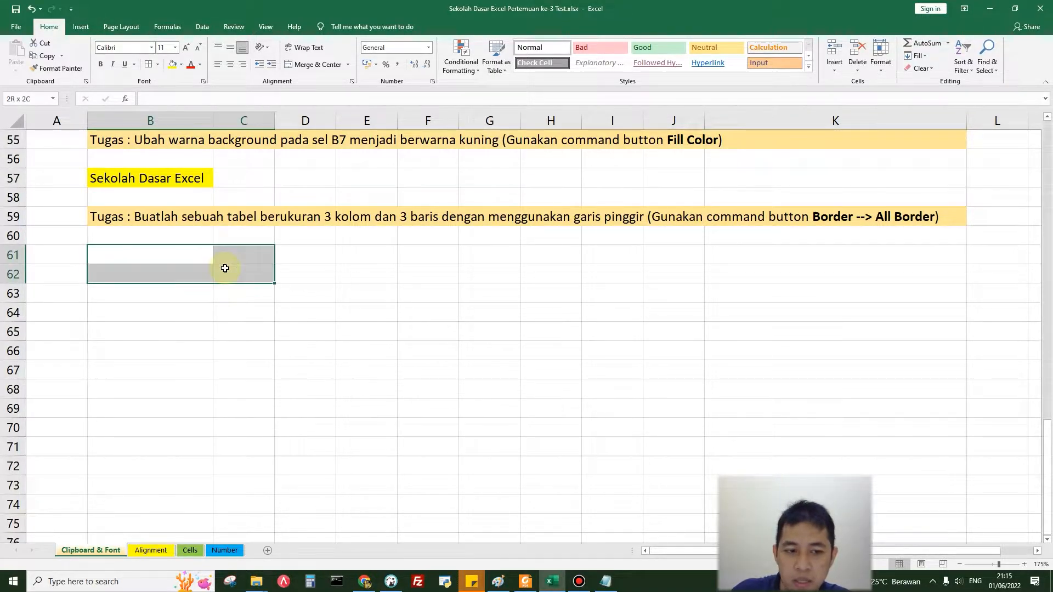
pyautogui.click(214, 328)
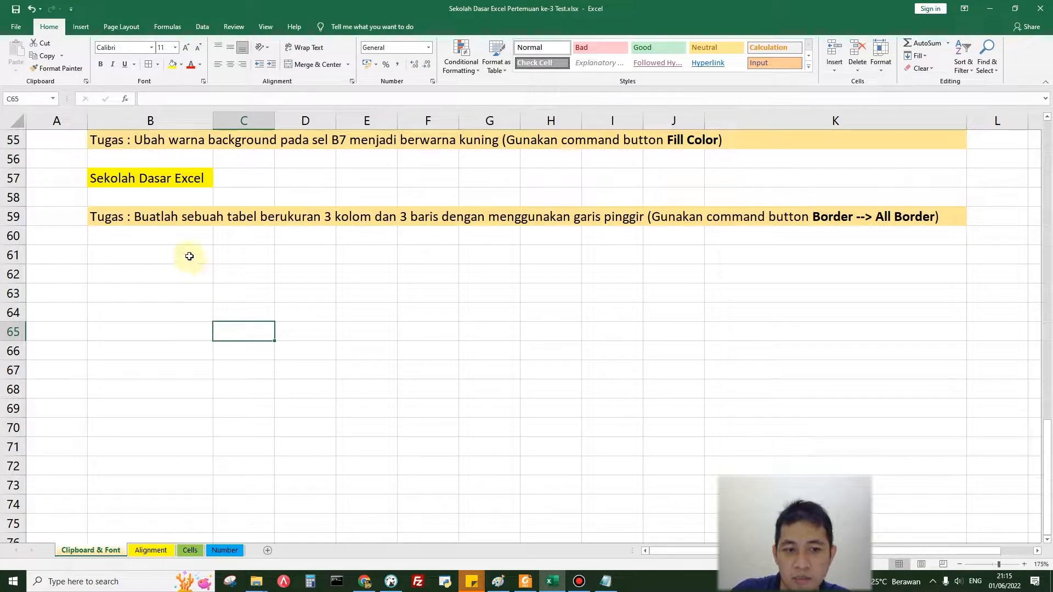
pyautogui.moveTo(189, 253); pyautogui.dragTo(285, 295)
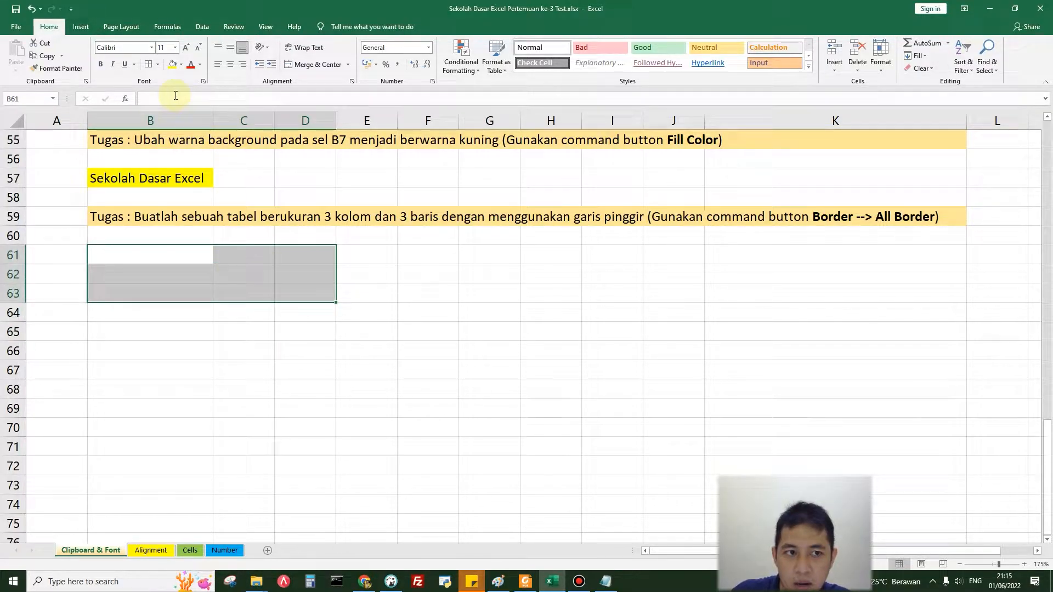
pyautogui.click(156, 66)
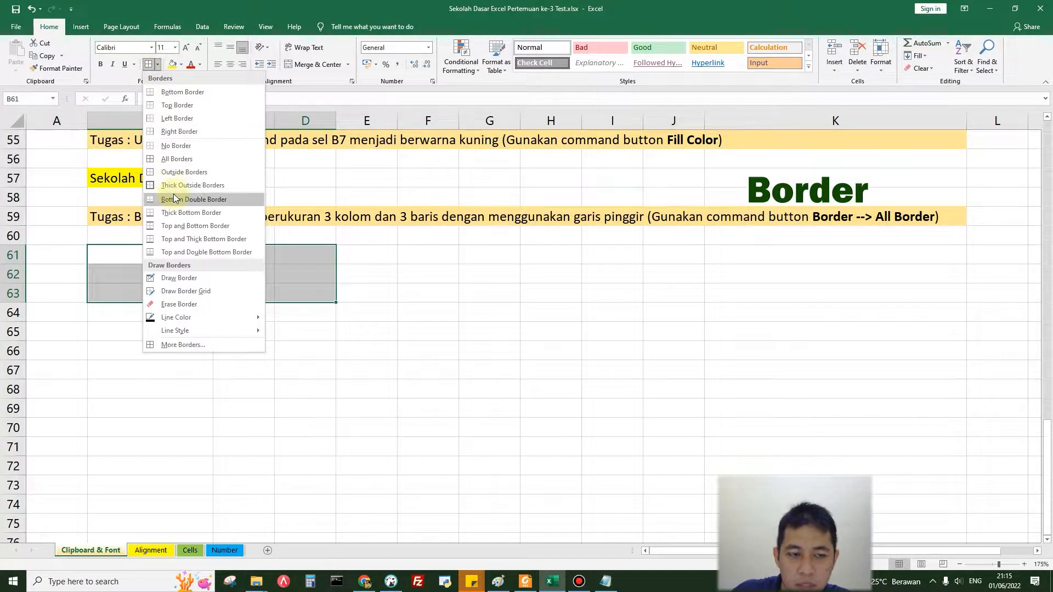
pyautogui.click(187, 160)
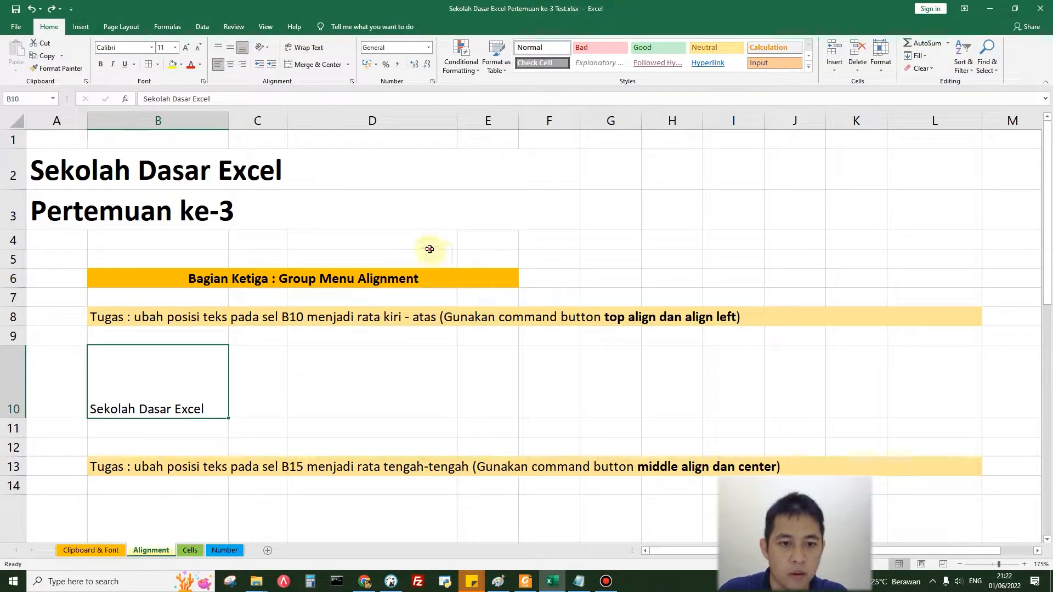
# Step: Align the text in cell B10 of the Alignment sheet to the top and left
pyautogui.click(430, 248)
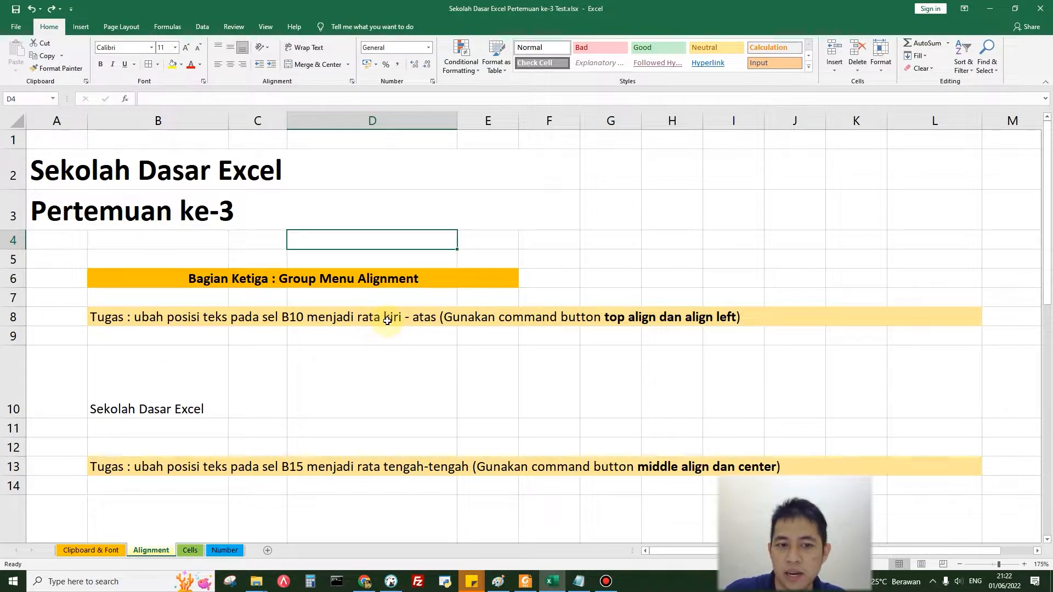
pyautogui.click(162, 373)
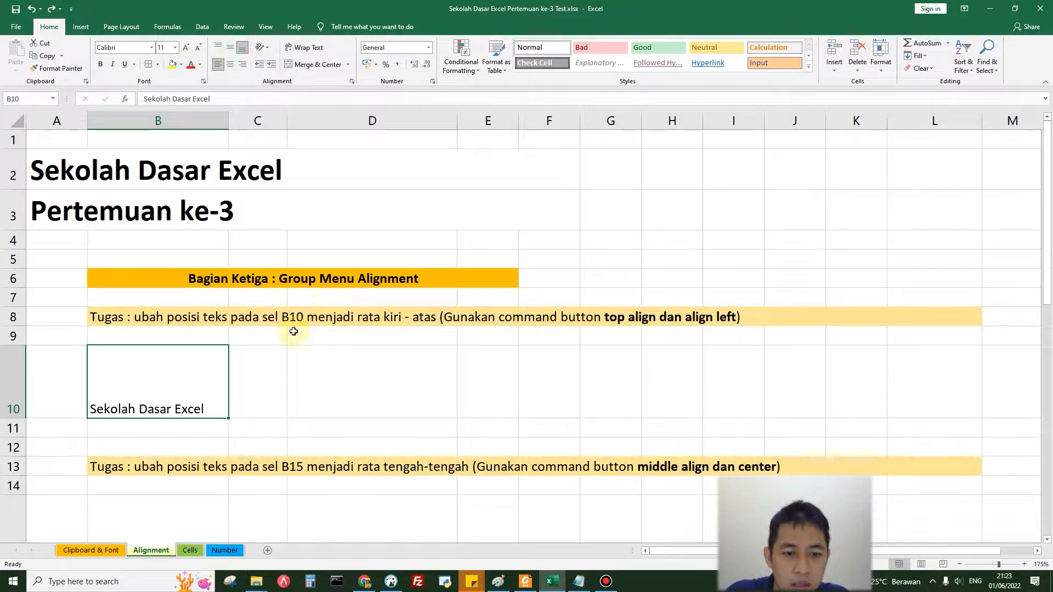
pyautogui.click(218, 66)
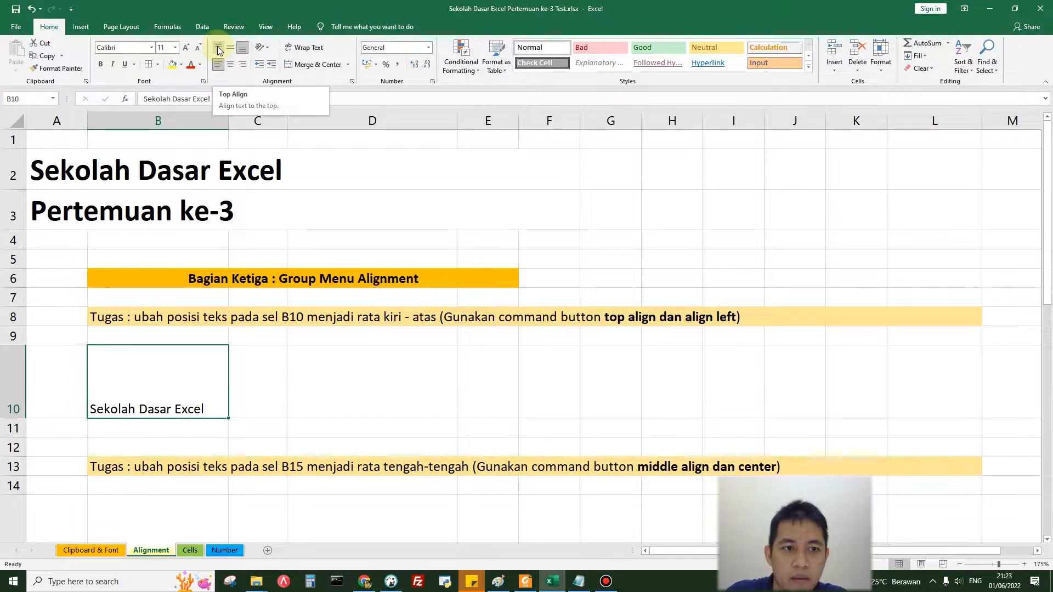
pyautogui.click(218, 48)
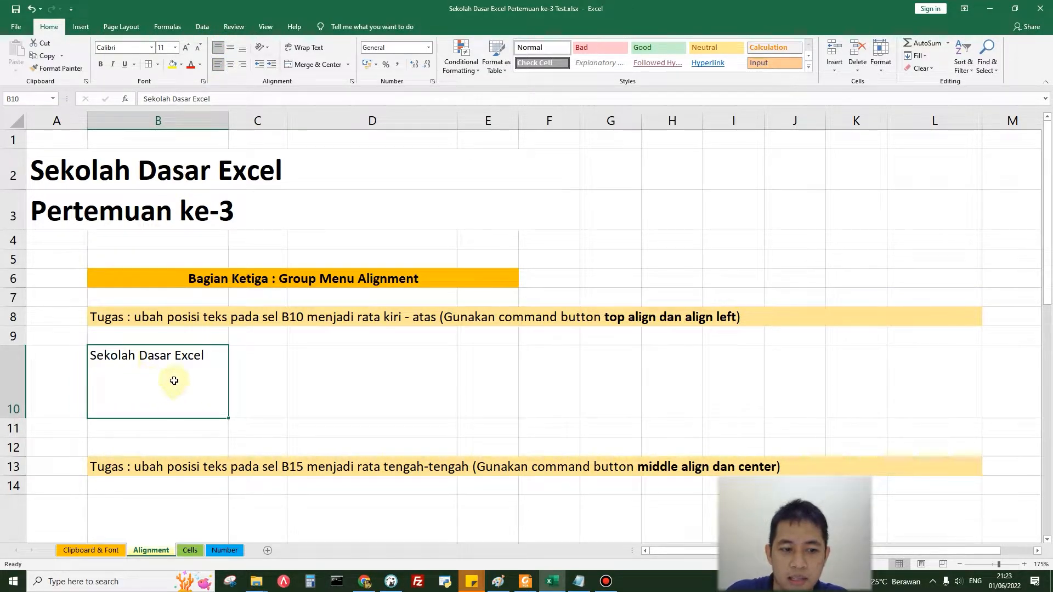
# Step: Align the text in cell B15 to the middle vertically and center it horizontally
pyautogui.scroll(-3, 198, 342)
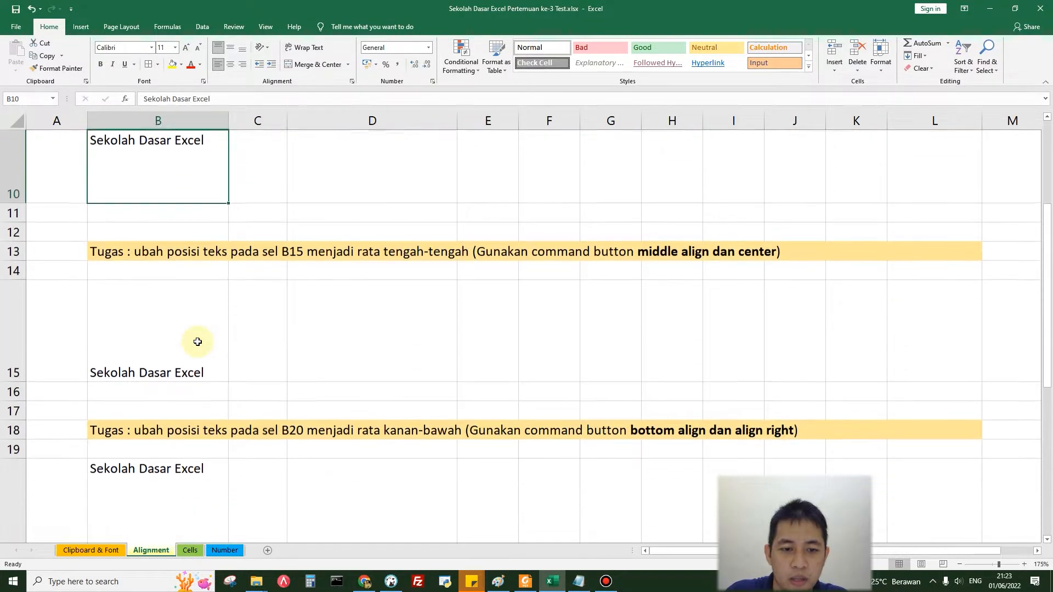
pyautogui.click(187, 339)
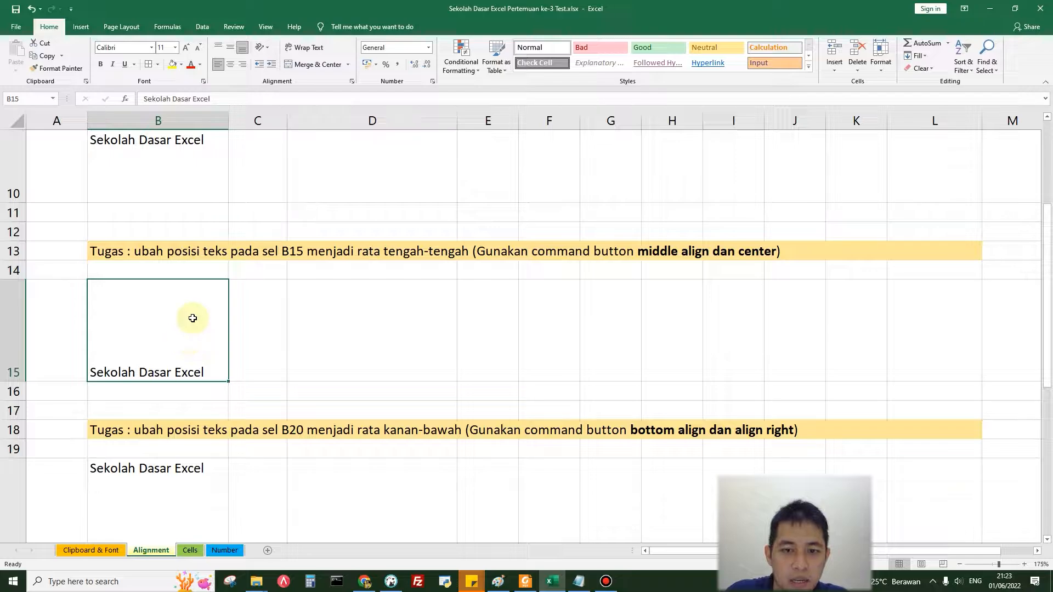
pyautogui.click(231, 48)
pyautogui.click(230, 66)
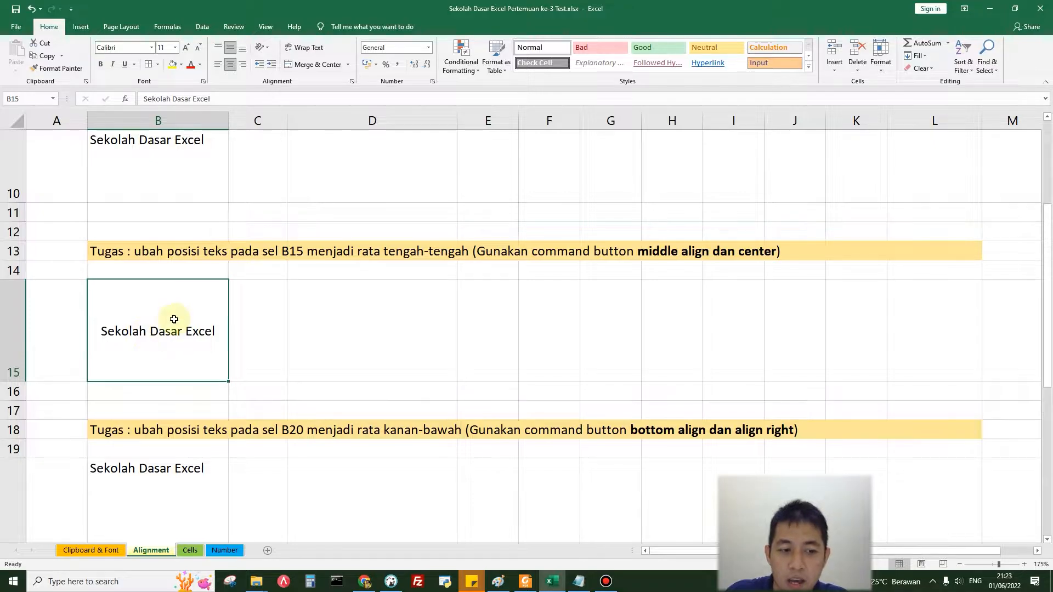
# Step: Align the text in cell B20 to the right and bottom of the cell
pyautogui.scroll(-3, 174, 319)
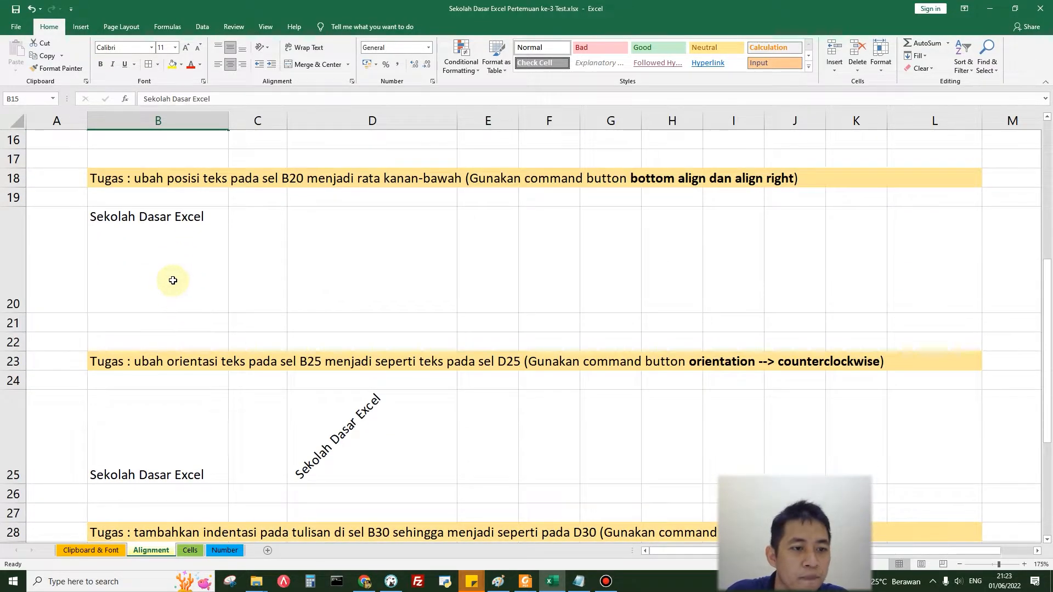
pyautogui.click(172, 280)
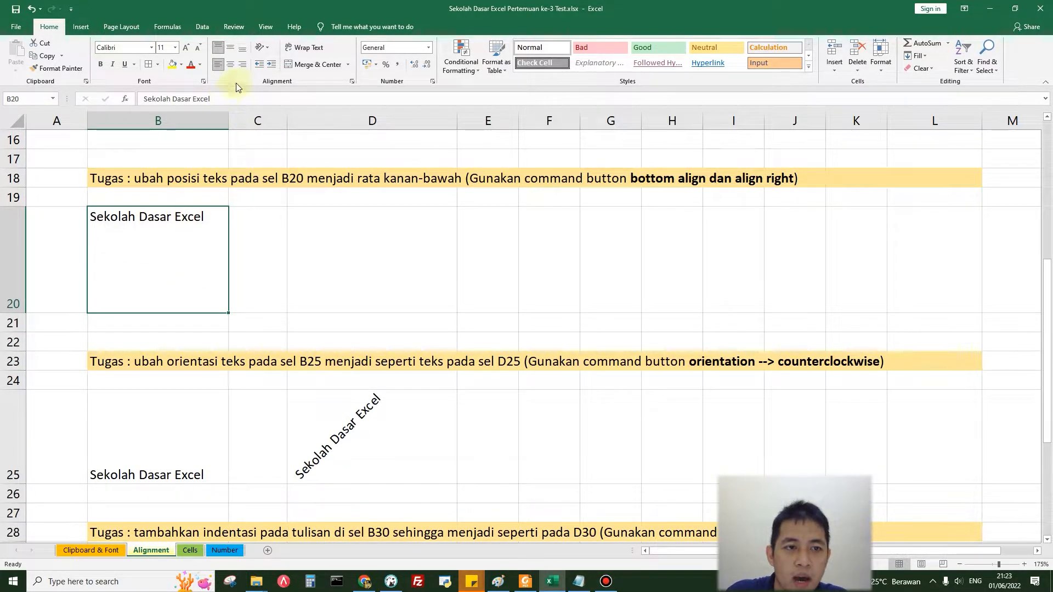
pyautogui.click(244, 67)
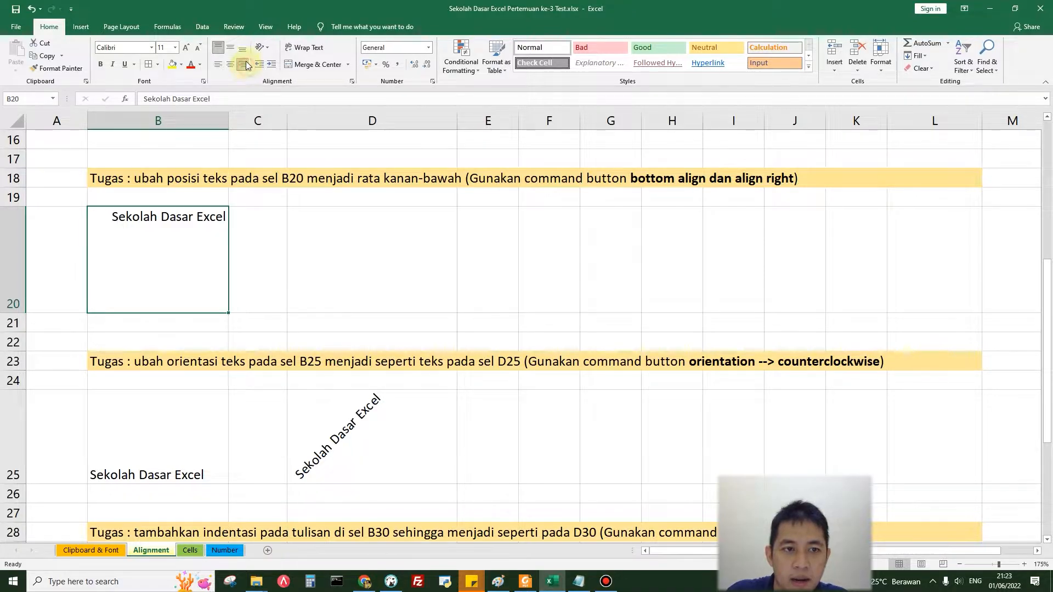
pyautogui.click(242, 48)
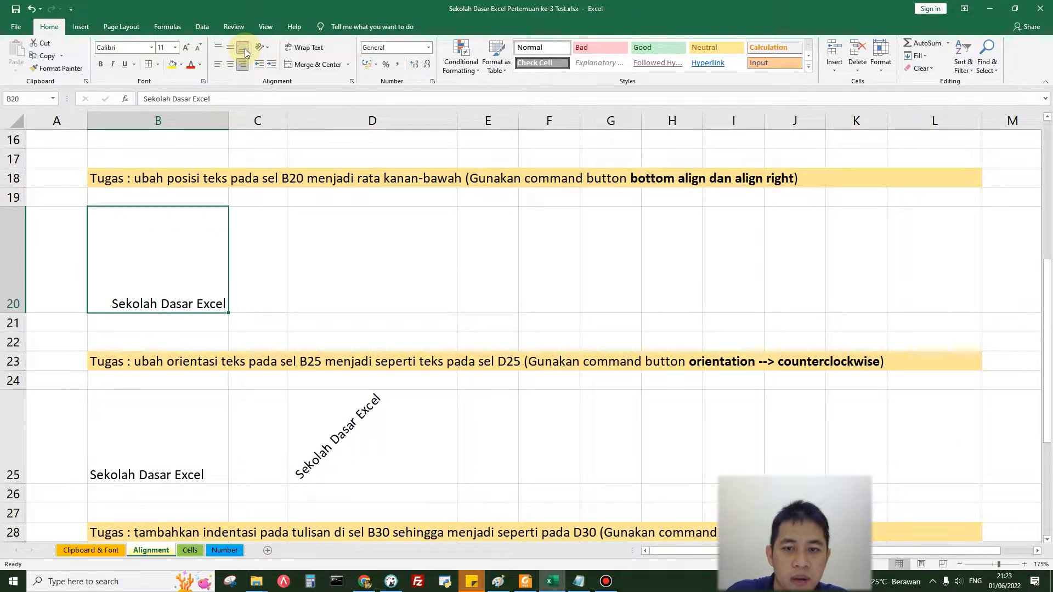
# Step: Set the text orientation of cell B25 to Angle Counterclockwise
pyautogui.scroll(-2, 233, 268)
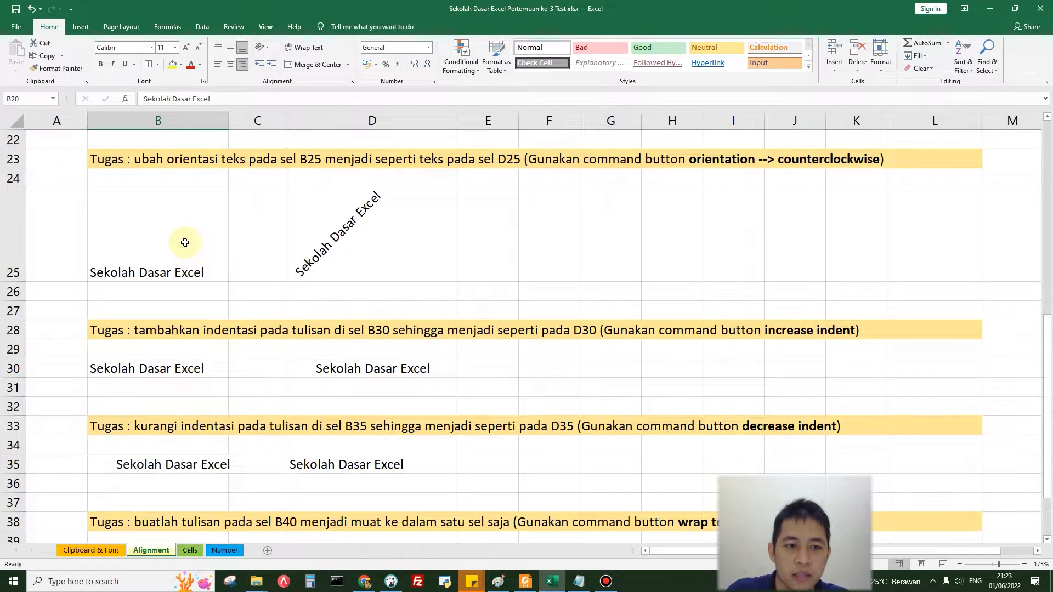
pyautogui.click(185, 242)
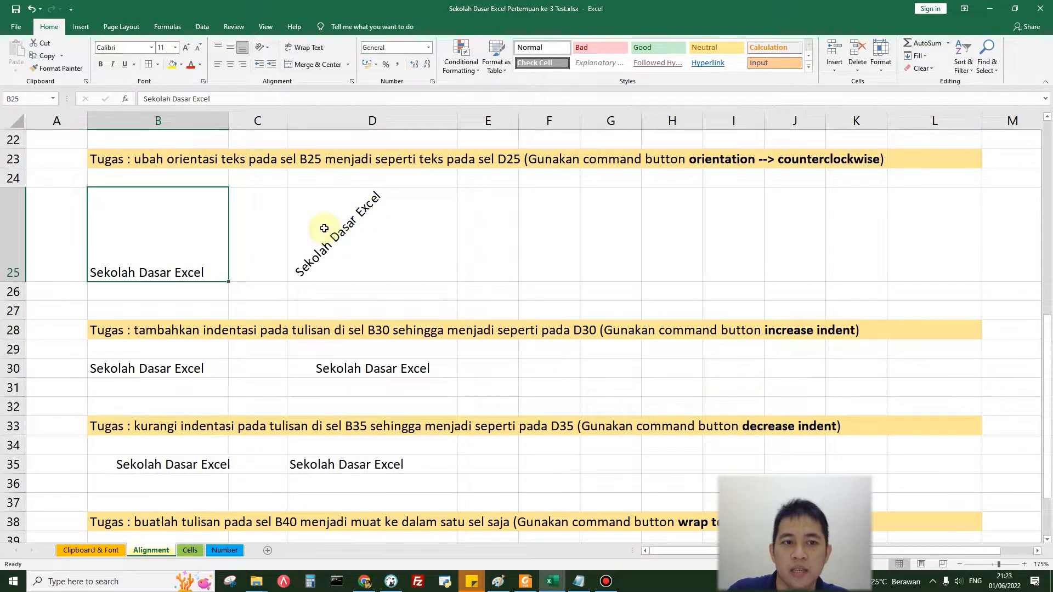
pyautogui.click(267, 53)
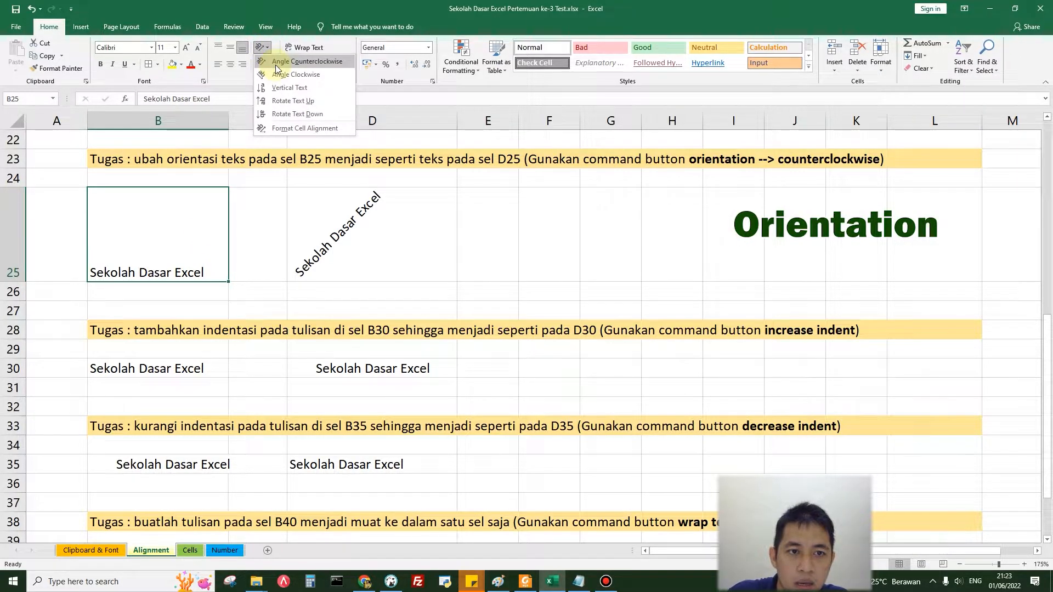
pyautogui.click(275, 66)
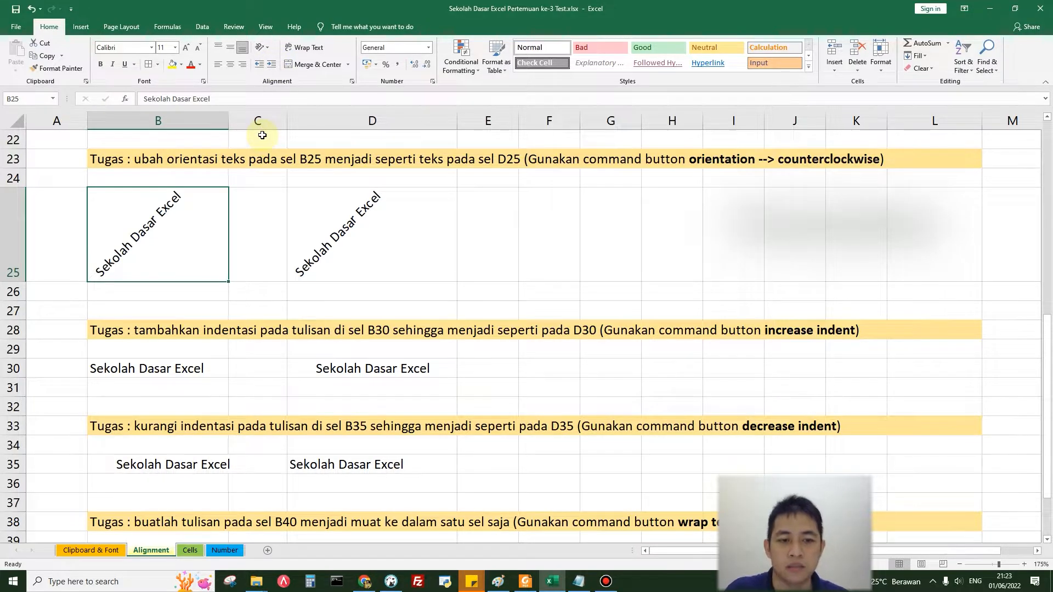
# Step: Try the Angle Clockwise and Vertical Text orientations on cell B25 and restore Angle Counterclockwise
pyautogui.click(267, 51)
pyautogui.click(274, 77)
pyautogui.click(268, 51)
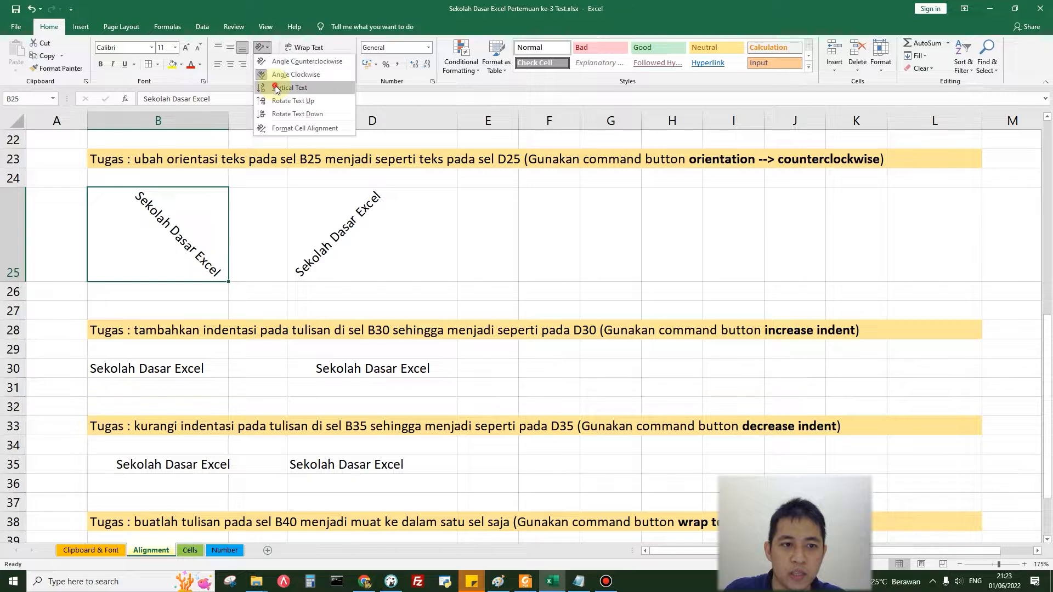
pyautogui.click(289, 87)
pyautogui.click(268, 51)
pyautogui.click(284, 61)
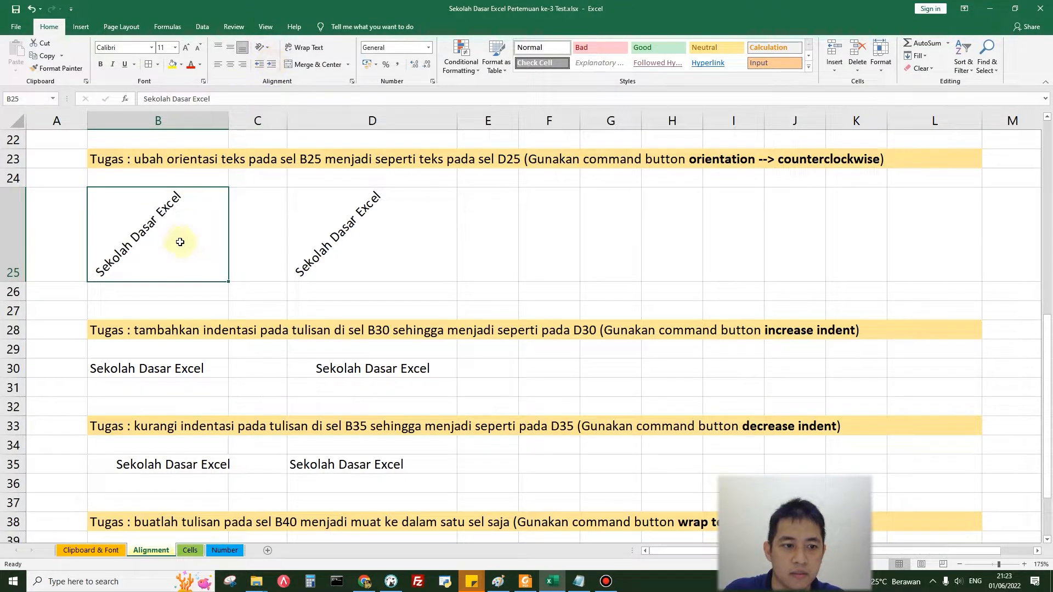
# Step: Try indenting the text in cell B30 with leading spaces and remove those spaces again
pyautogui.click(179, 368)
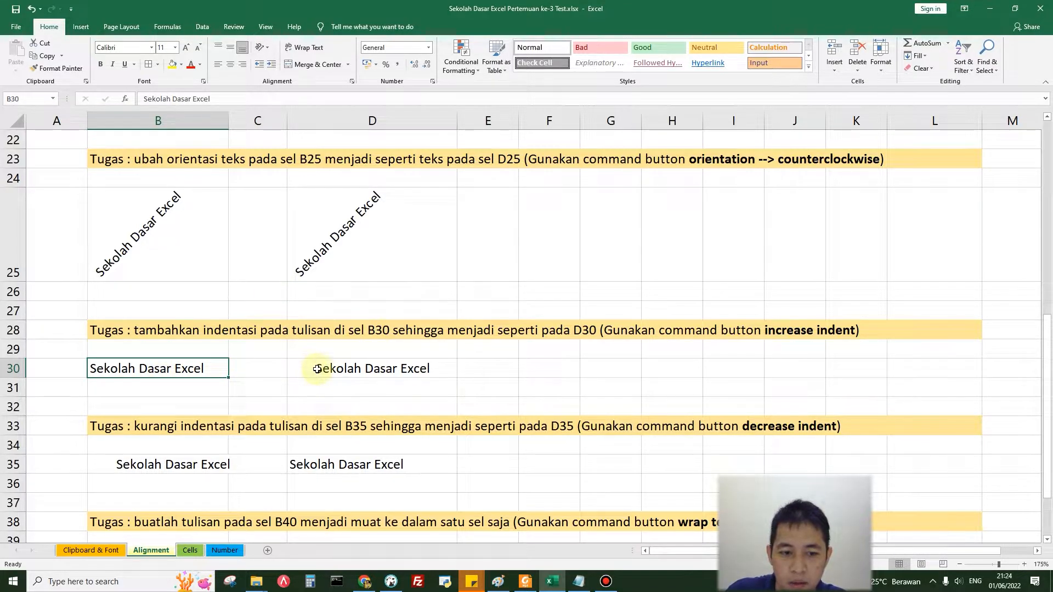
pyautogui.click(317, 369)
pyautogui.doubleClick(90, 368)
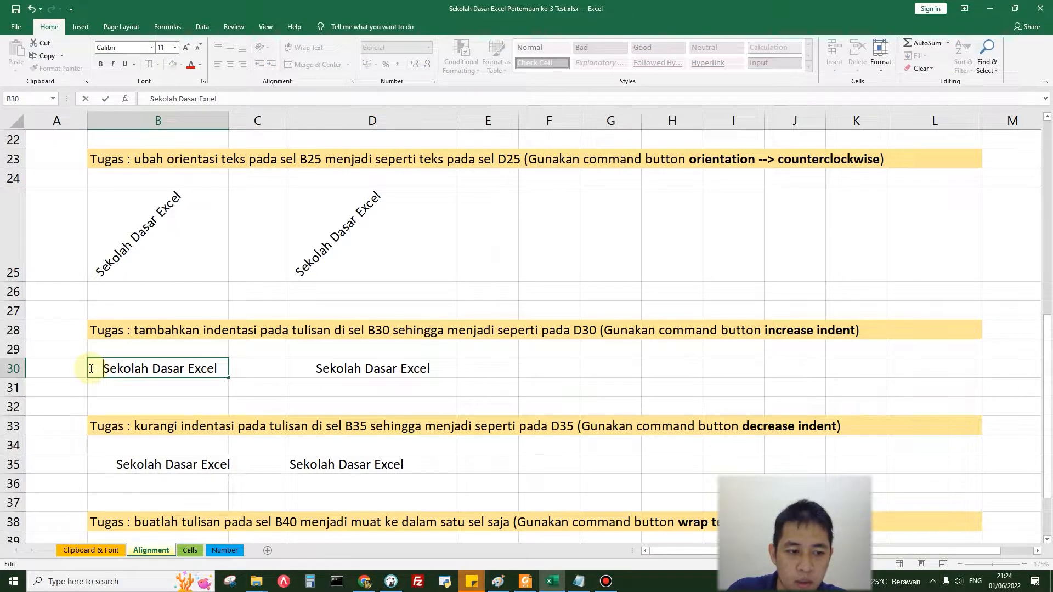
pyautogui.press('BackSpace')
pyautogui.press('BackSpace')
pyautogui.press('BackSpace')
pyautogui.press('BackSpace')
pyautogui.press('BackSpace')
pyautogui.press('BackSpace')
pyautogui.press('BackSpace')
pyautogui.press('BackSpace')
pyautogui.press('BackSpace')
pyautogui.press('BackSpace')
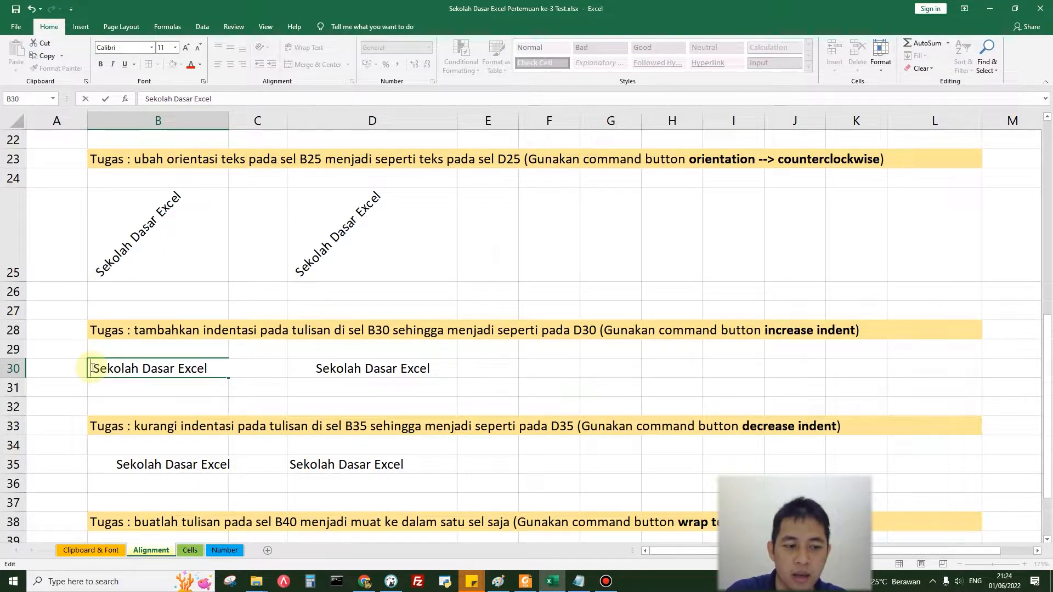
pyautogui.click(158, 404)
# Step: Increase the indent of cell B30 by three levels to match cell D30
pyautogui.click(155, 371)
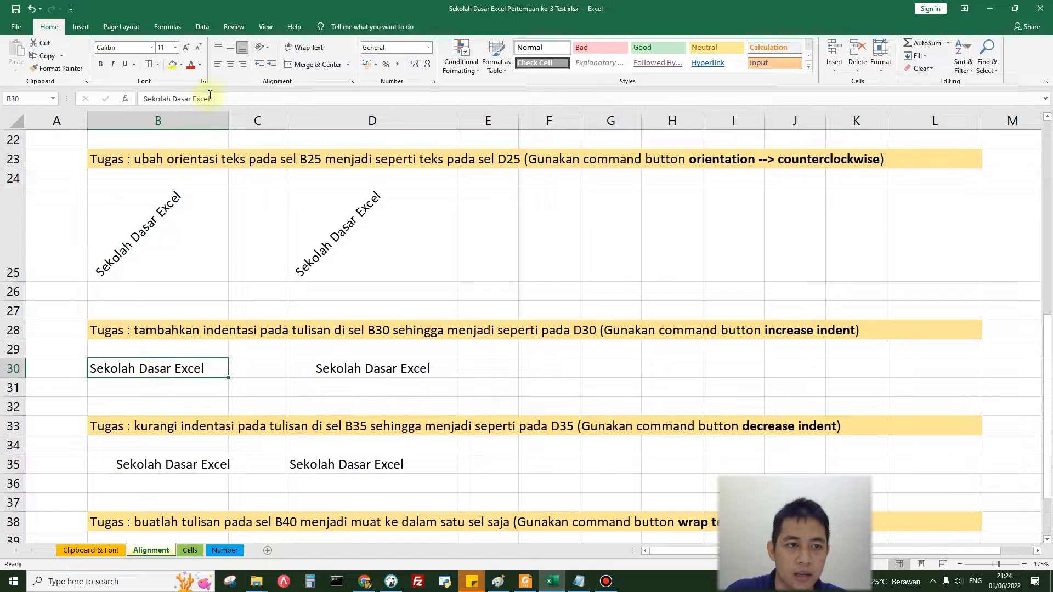
pyautogui.click(272, 65)
pyautogui.click(273, 65)
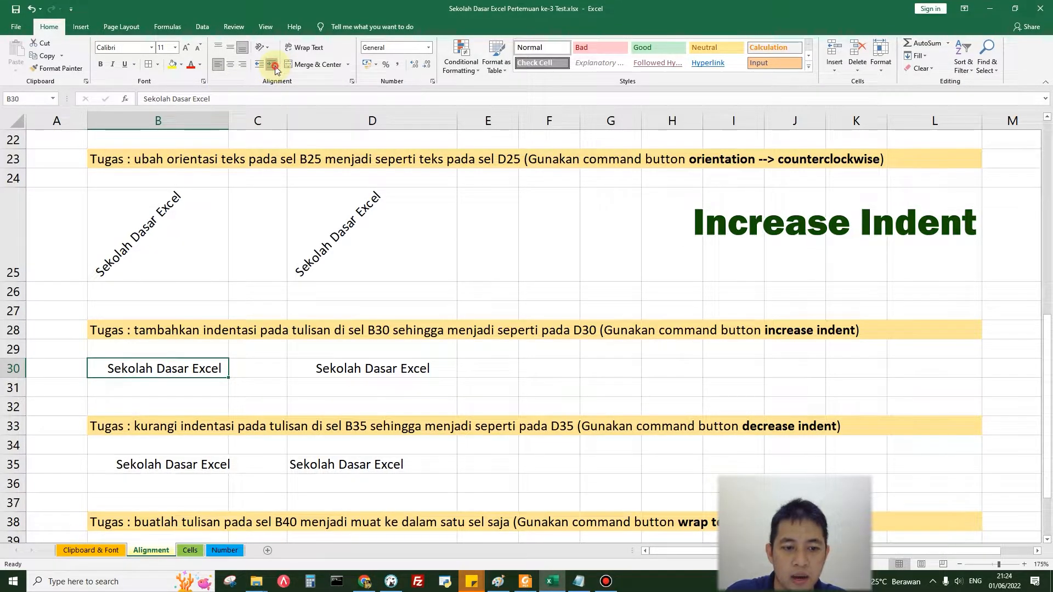
pyautogui.click(273, 66)
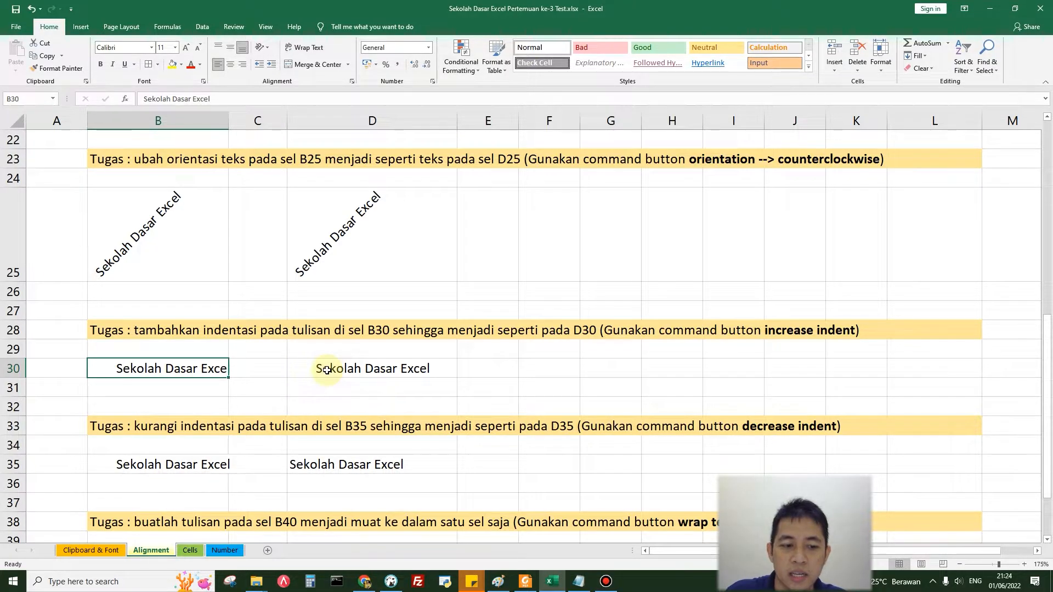
# Step: Decrease the indent of cell B35 until its text lines up like cell D35
pyautogui.scroll(-1, 327, 370)
pyautogui.click(139, 406)
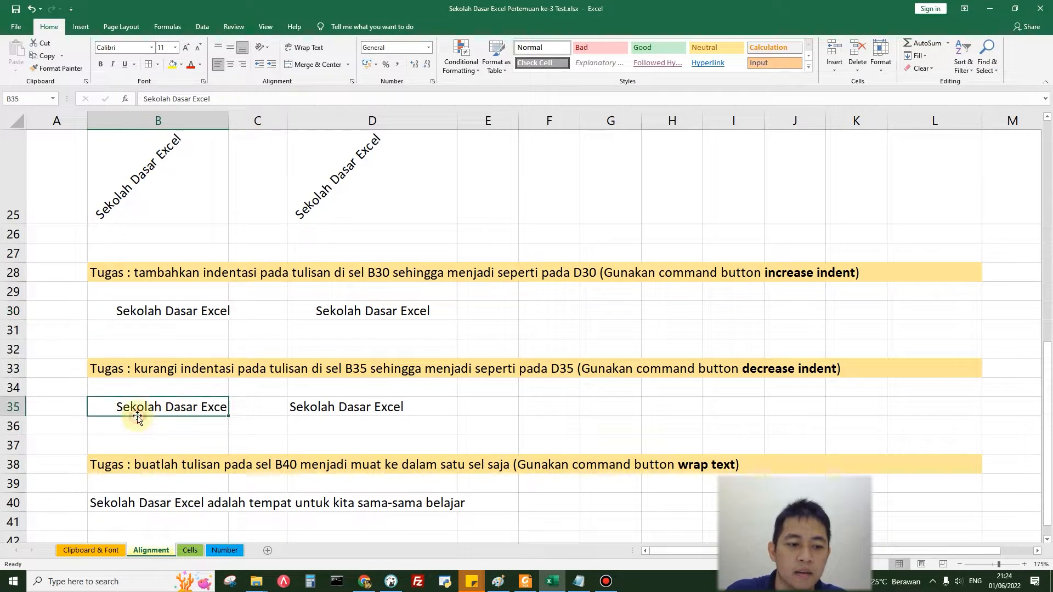
pyautogui.click(257, 64)
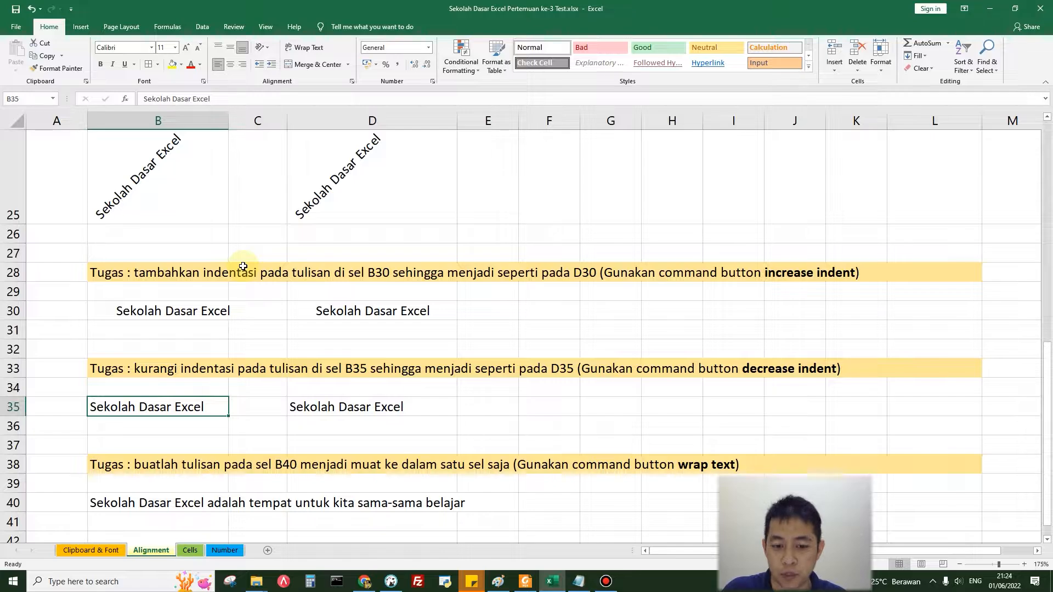
# Step: Wrap the text in cell B40 and center it horizontally and vertically
pyautogui.click(151, 501)
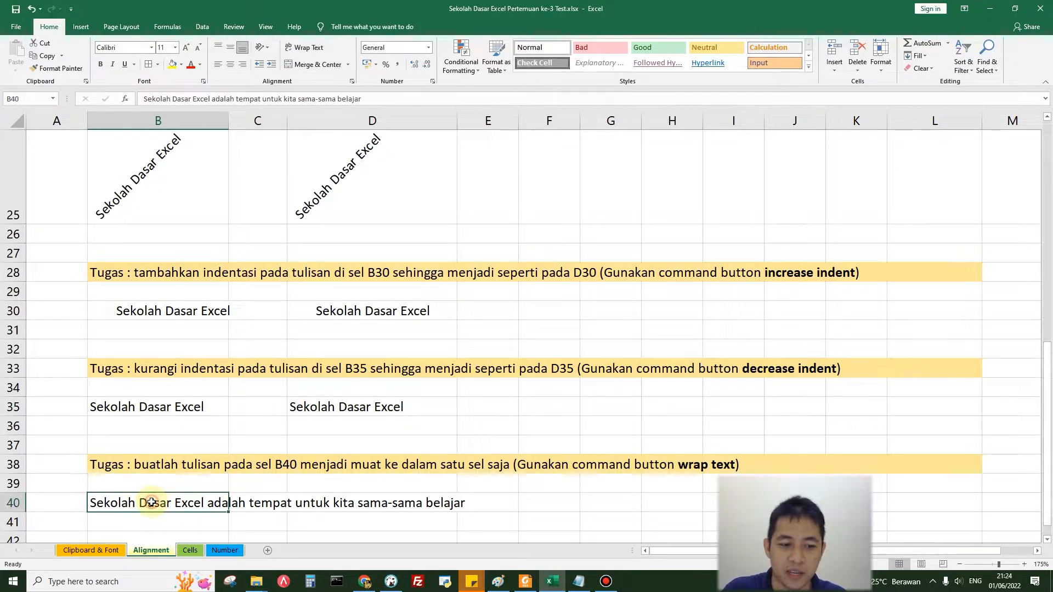
pyautogui.scroll(-2, 147, 480)
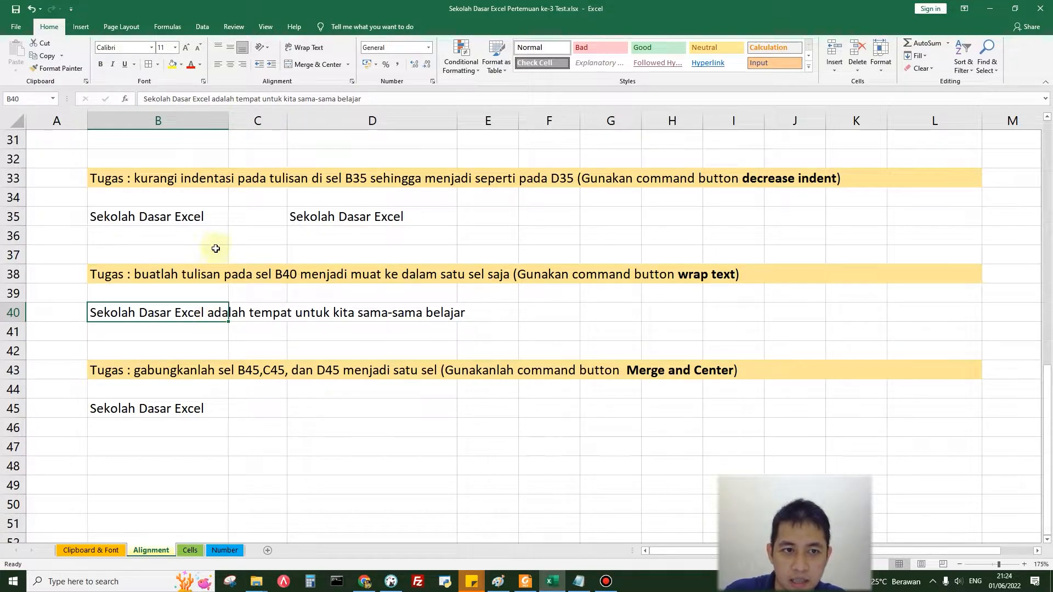
pyautogui.click(308, 48)
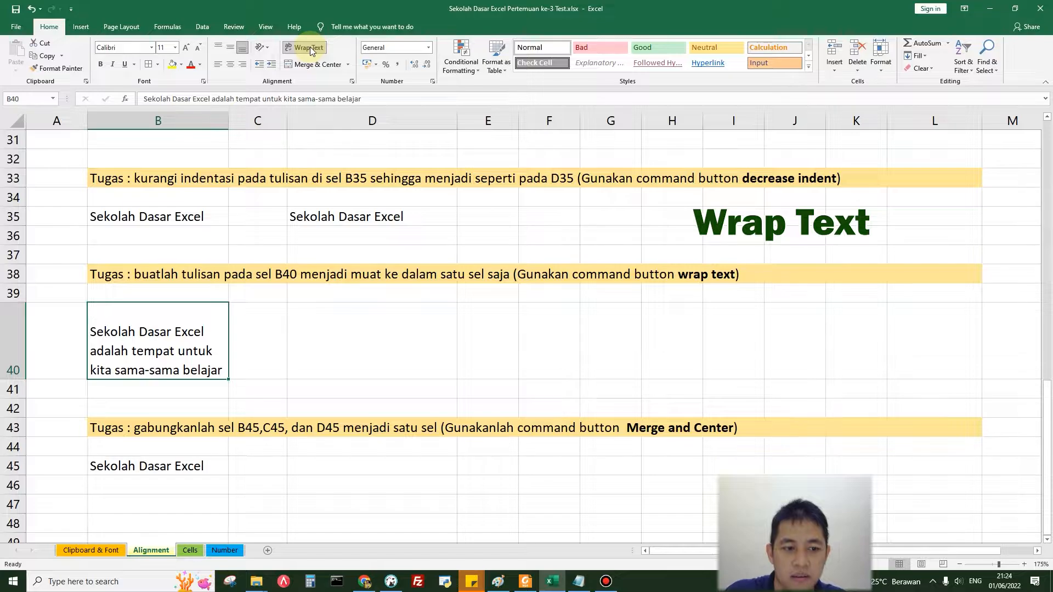
pyautogui.click(230, 65)
pyautogui.click(230, 48)
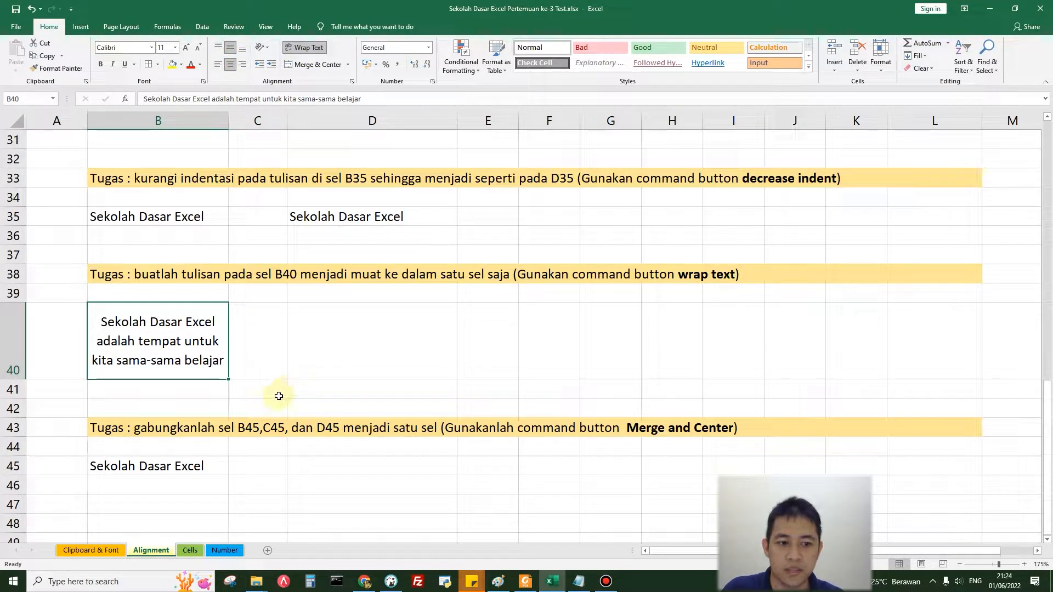
# Step: Merge and center cells B45 to D45 into a single cell
pyautogui.scroll(-2, 278, 396)
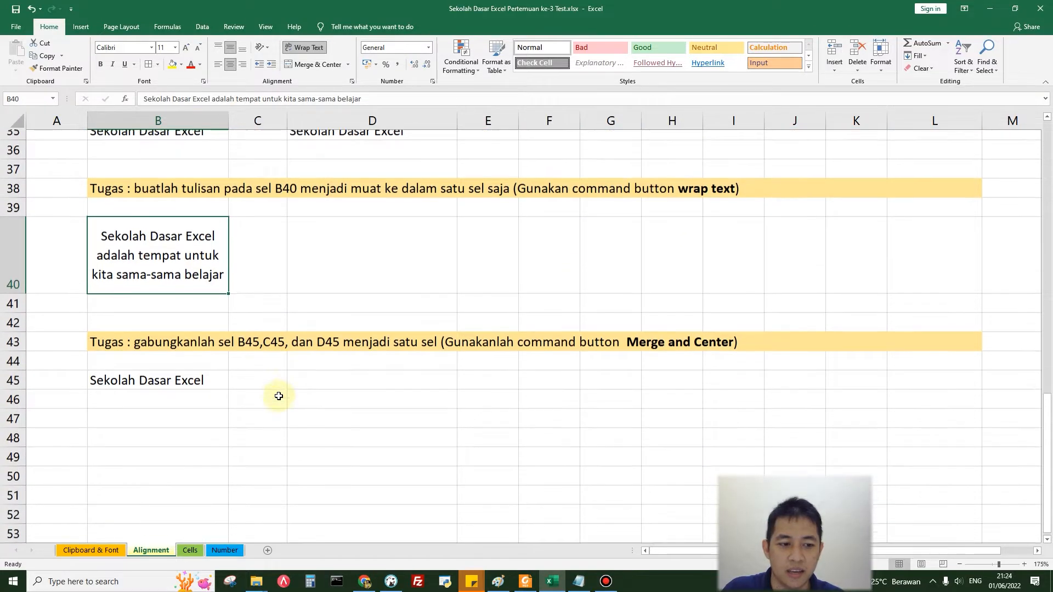
pyautogui.click(196, 355)
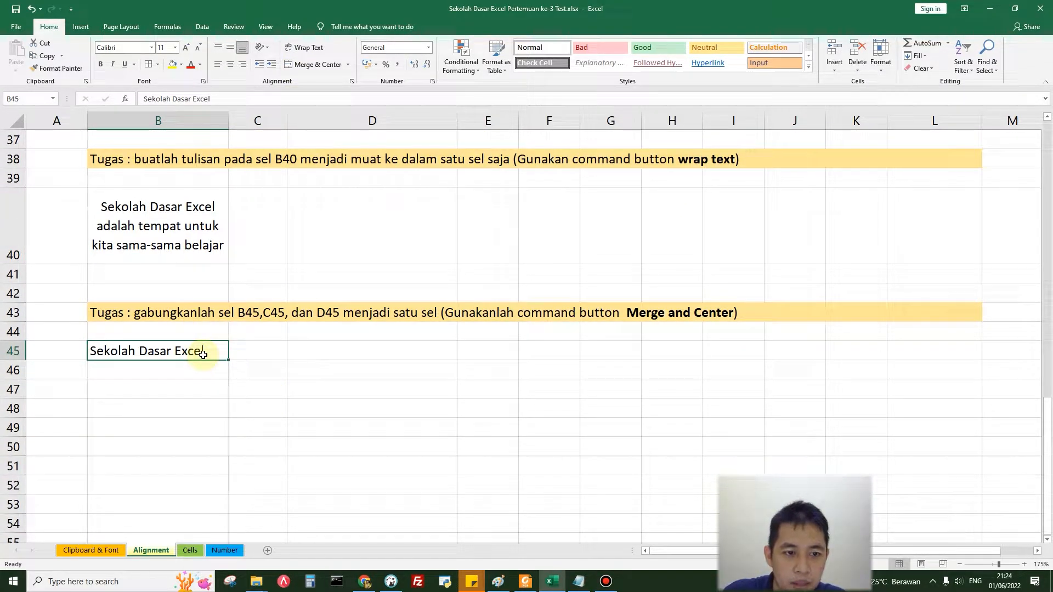
pyautogui.moveTo(212, 351); pyautogui.dragTo(326, 350)
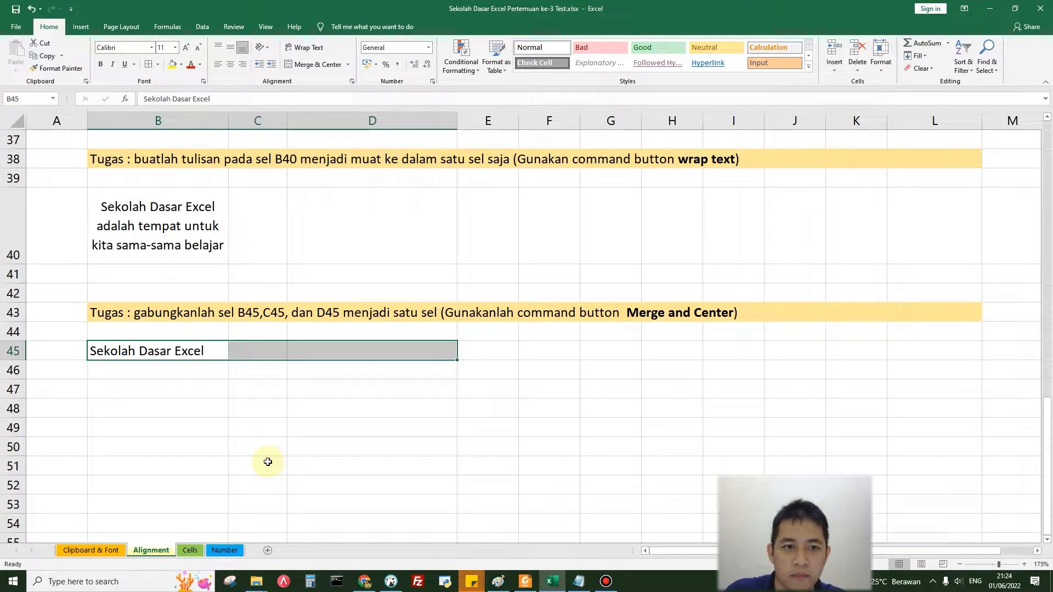
pyautogui.click(310, 65)
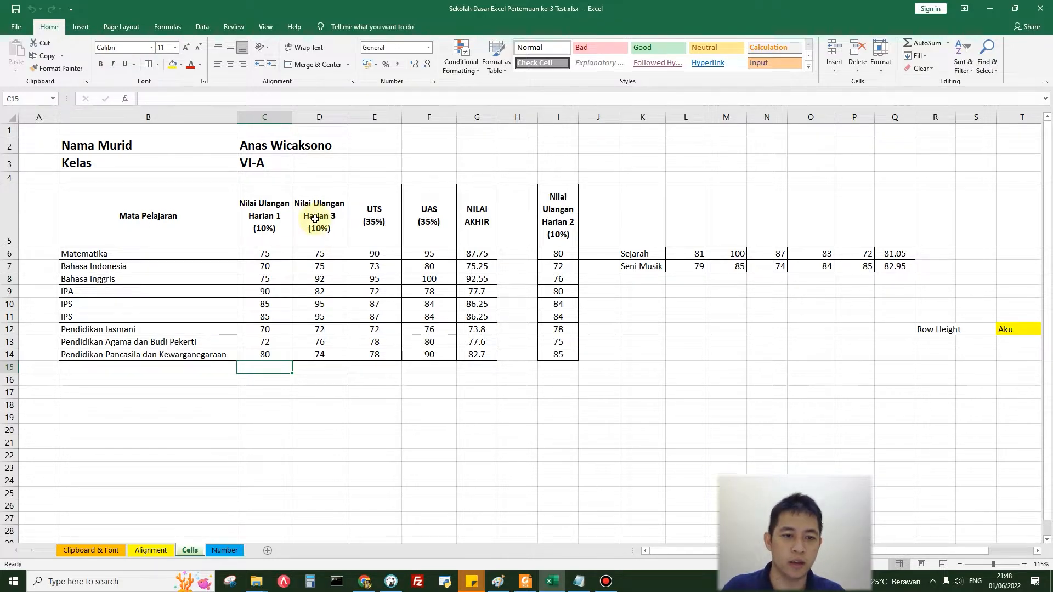
pyautogui.moveTo(559, 211); pyautogui.dragTo(563, 351)
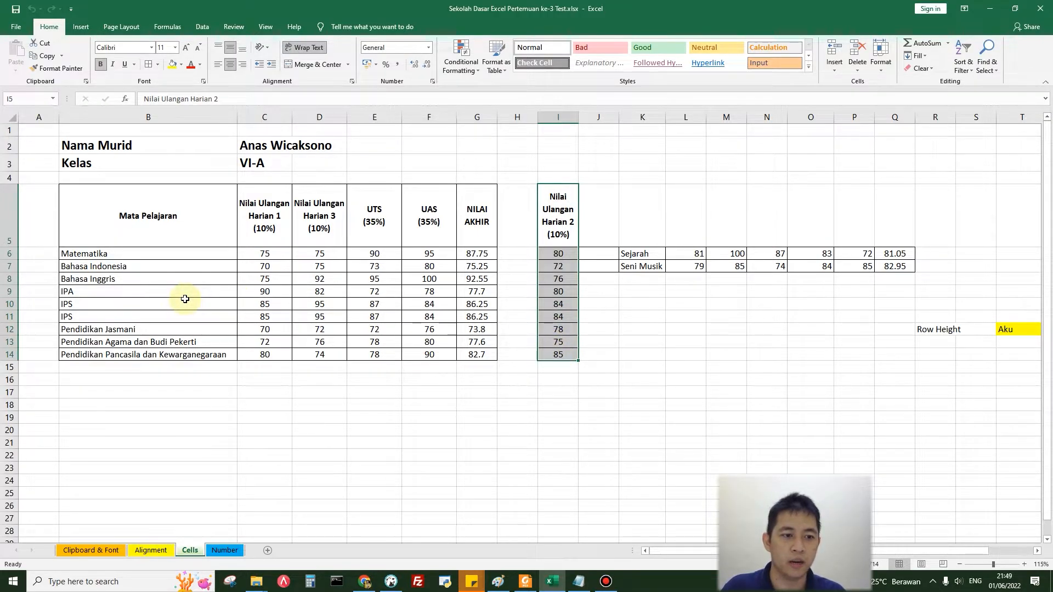
pyautogui.moveTo(636, 254); pyautogui.dragTo(883, 263)
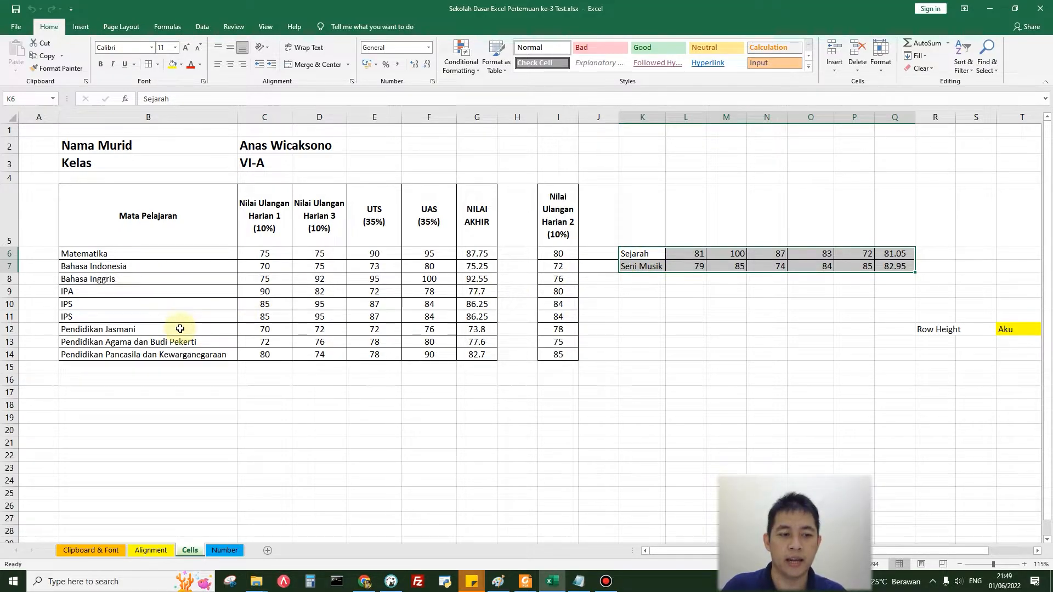
pyautogui.click(121, 304)
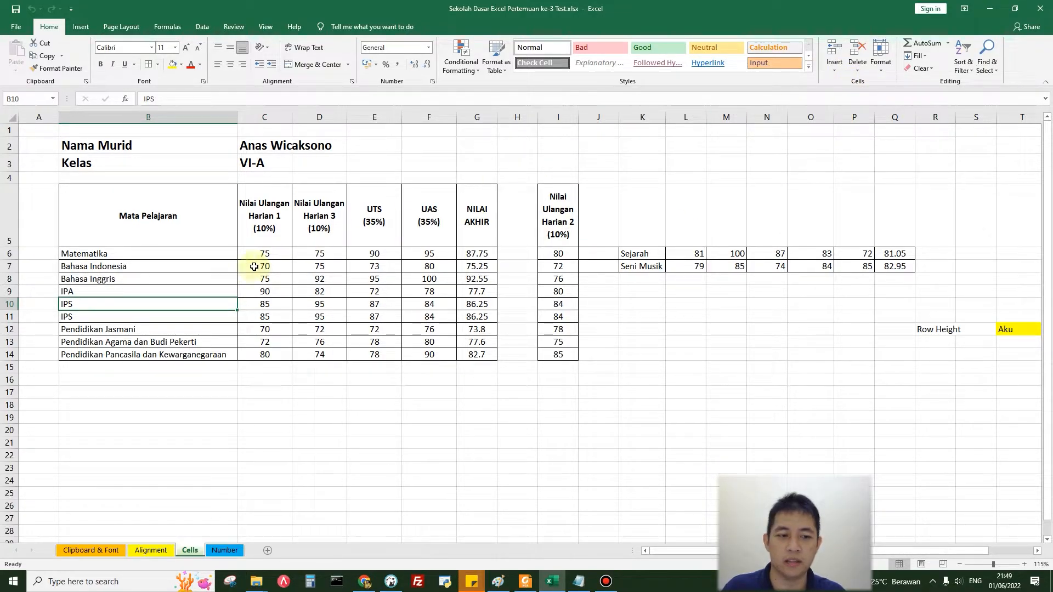
# Step: Try inserting a cell at B6 on the Cells sheet with cells shifted right, and undo it
pyautogui.click(165, 276)
pyautogui.press('Up')
pyautogui.press('Up')
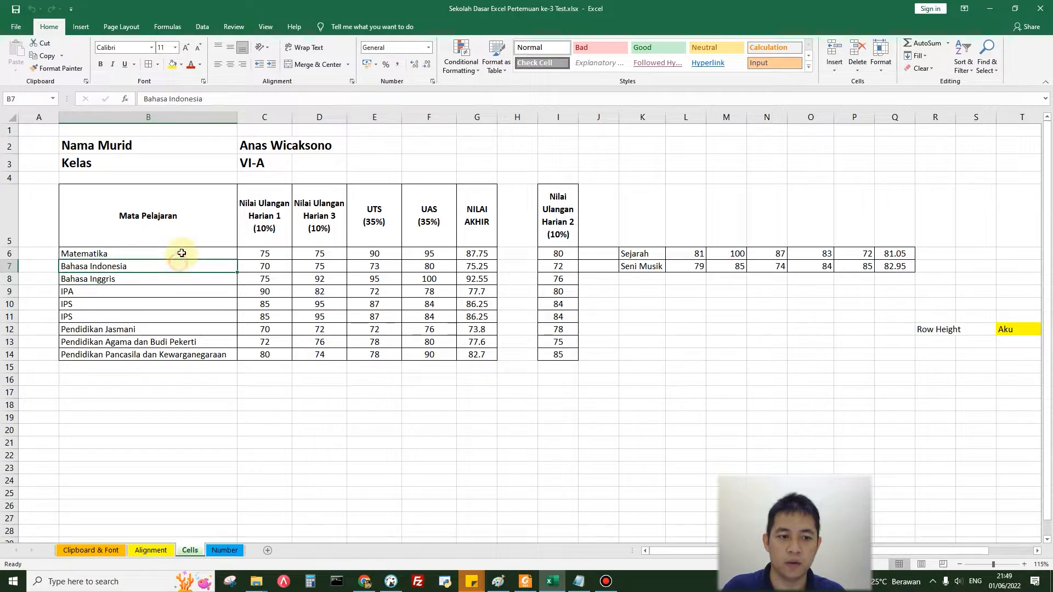
pyautogui.click(836, 74)
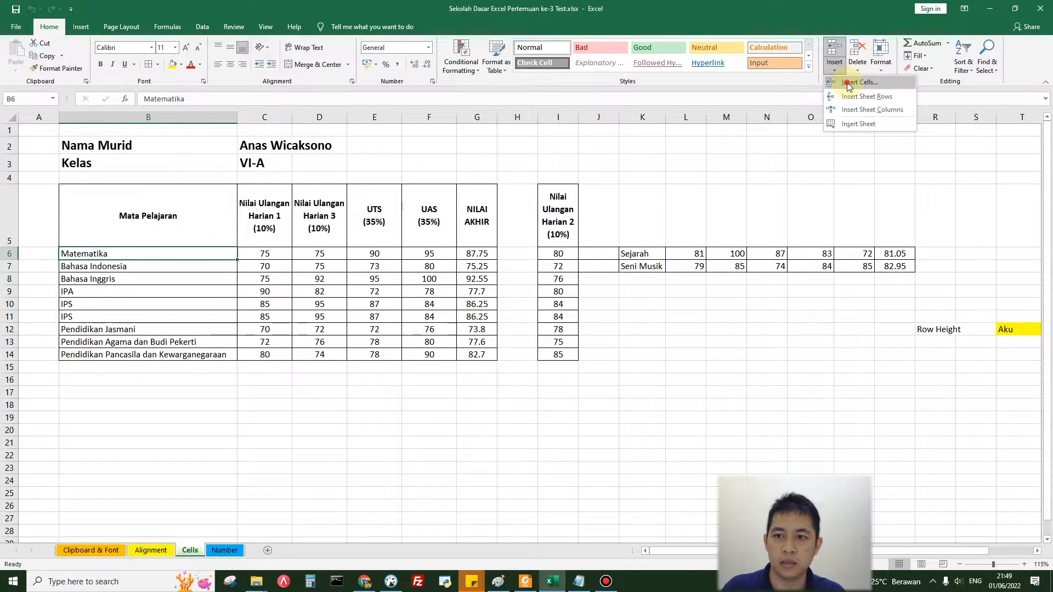
pyautogui.click(844, 89)
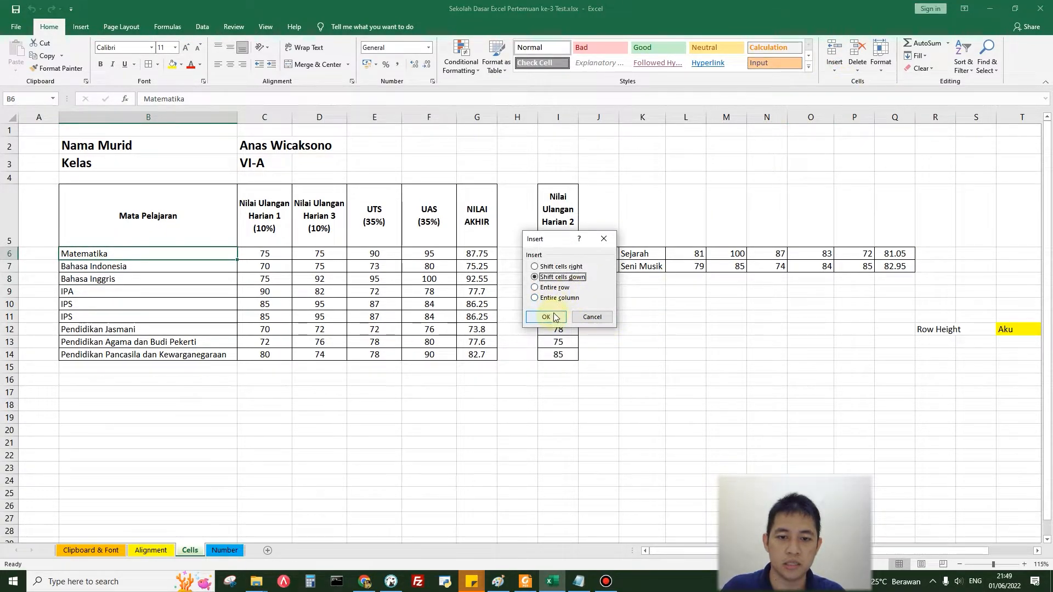
pyautogui.click(562, 267)
pyautogui.click(545, 316)
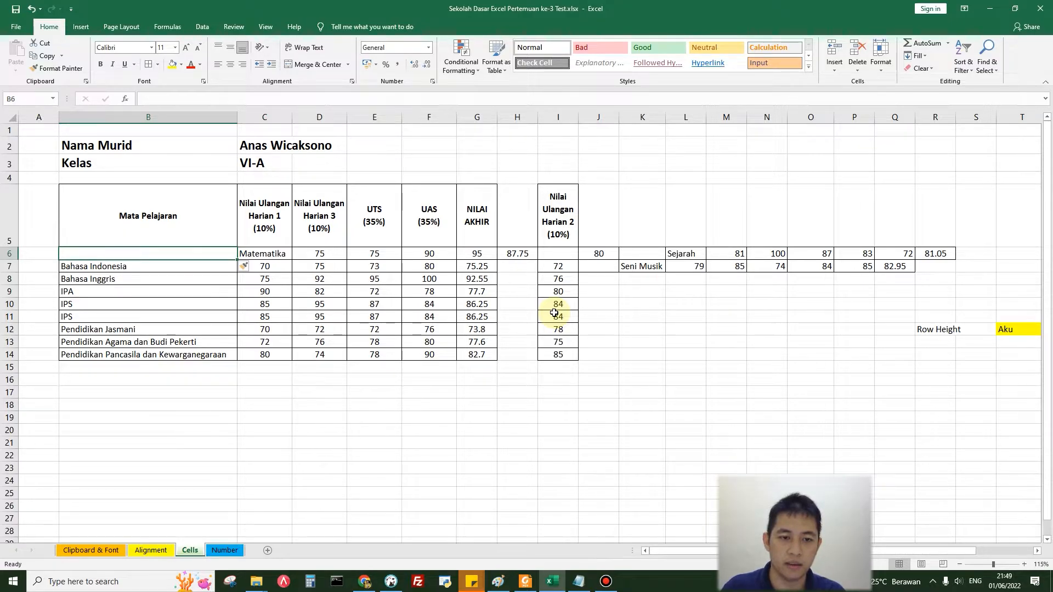
pyautogui.hotkey('ctrl', 'z')
# Step: Try inserting a cell at B6 with cells shifted down, and undo the insertion
pyautogui.click(833, 68)
pyautogui.click(853, 82)
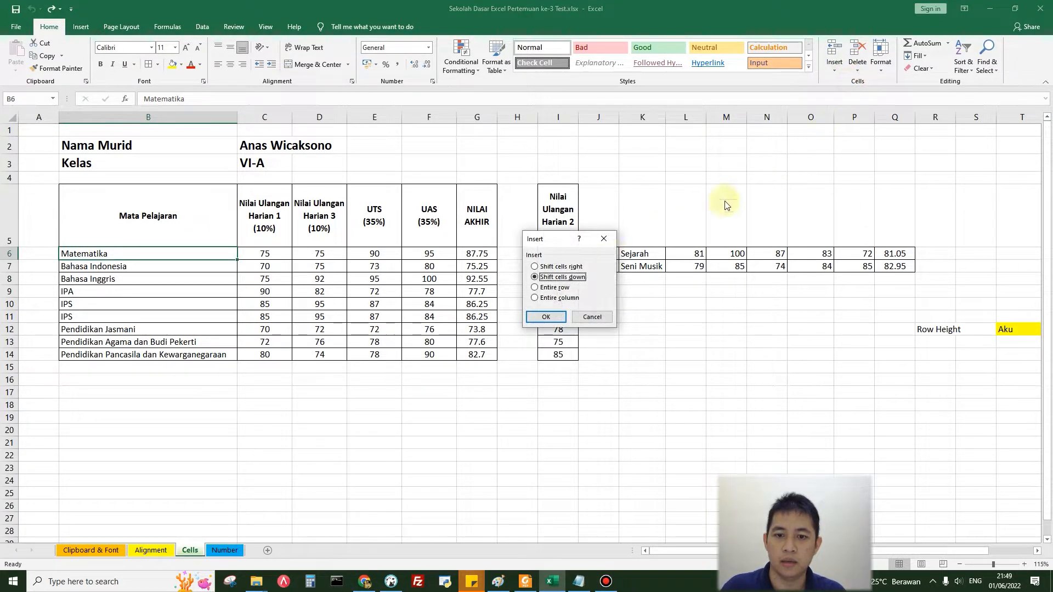
pyautogui.click(546, 317)
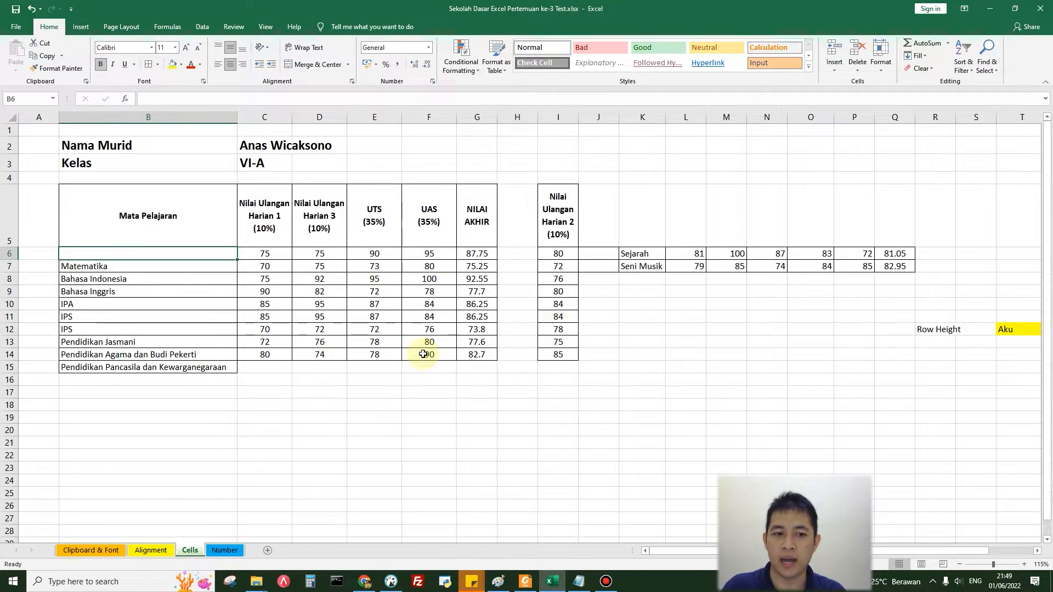
pyautogui.hotkey('ctrl', 'z')
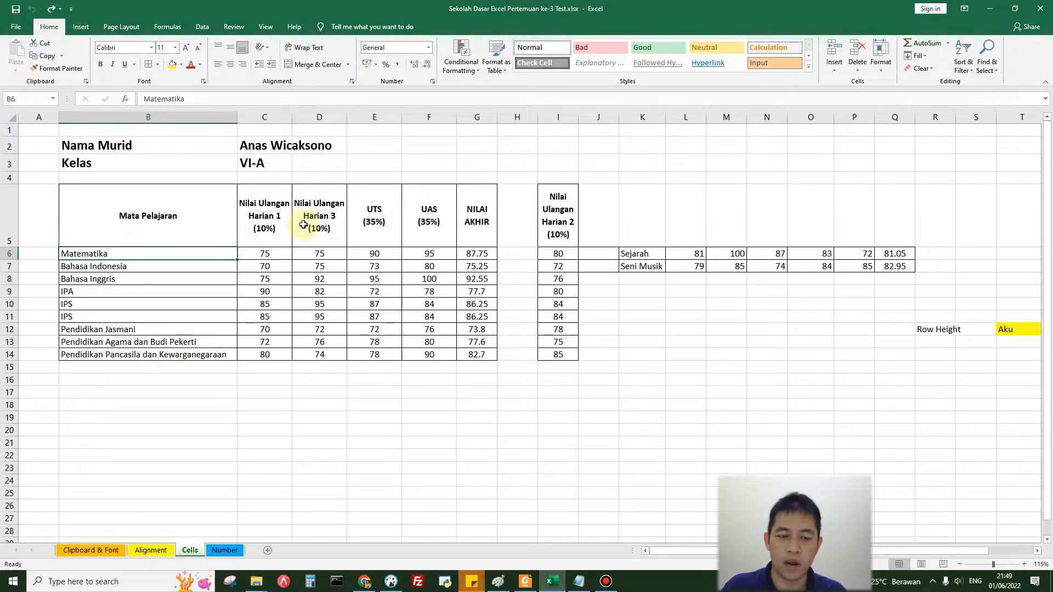
# Step: Insert a blank sheet column before Nilai Ulangan Harian 3 and move the Nilai Ulangan Harian 2 header and scores into it
pyautogui.click(332, 228)
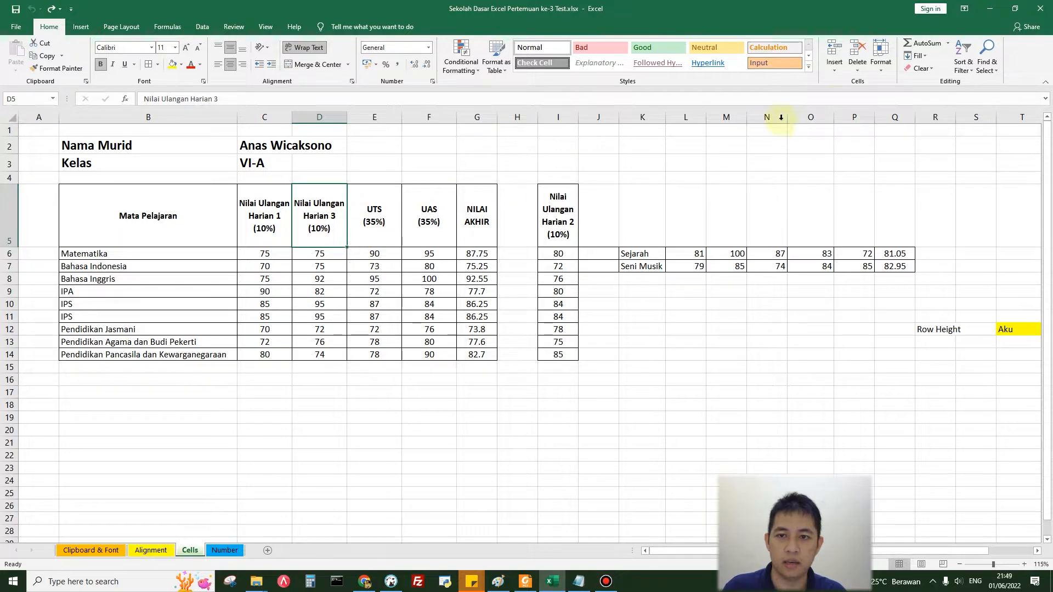
pyautogui.click(841, 69)
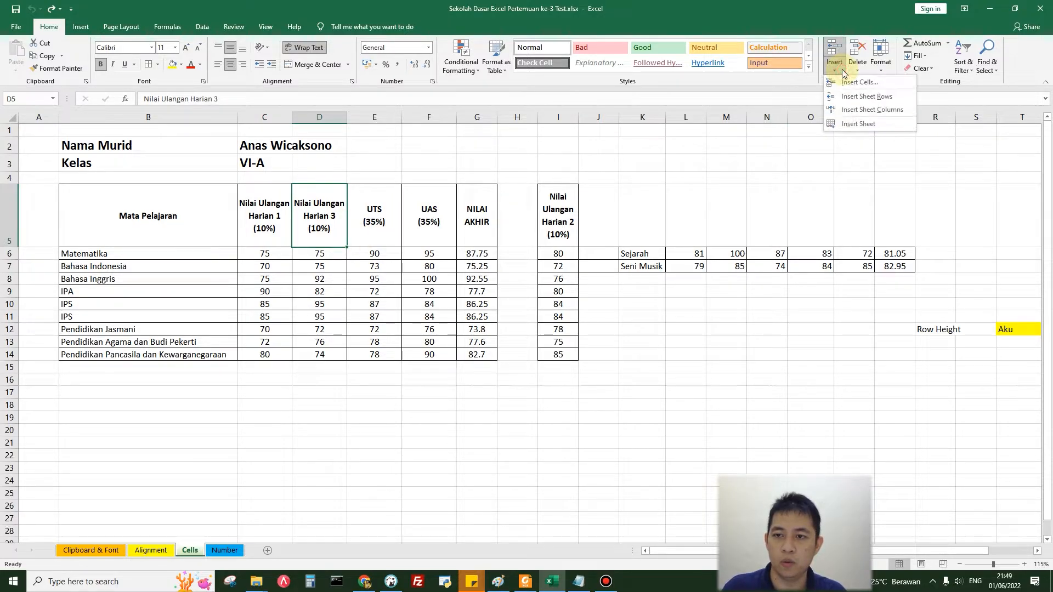
pyautogui.click(847, 111)
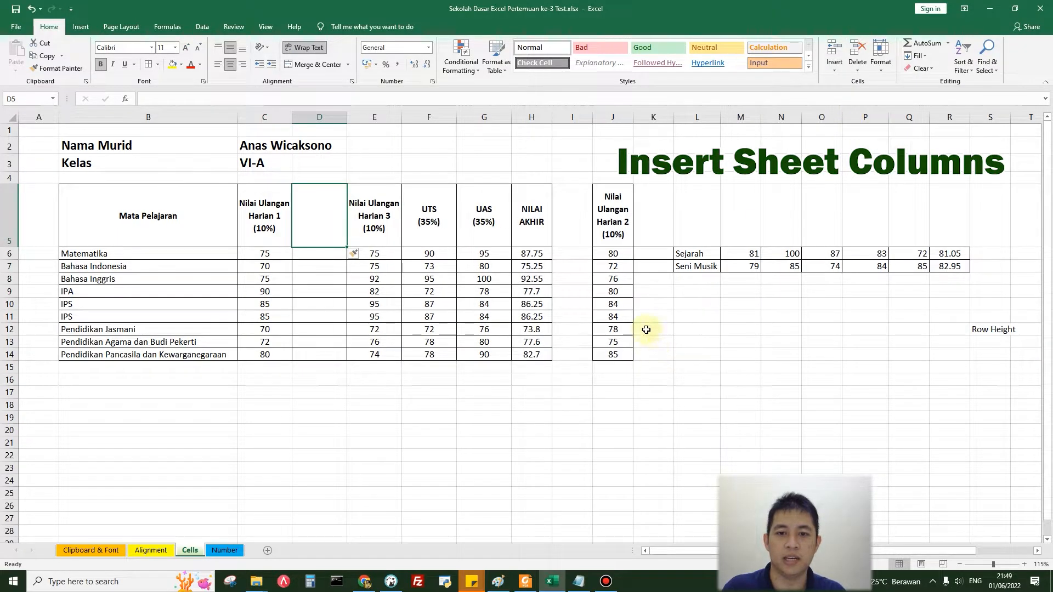
pyautogui.moveTo(616, 221); pyautogui.dragTo(616, 353)
pyautogui.hotkey('ctrl', 'x')
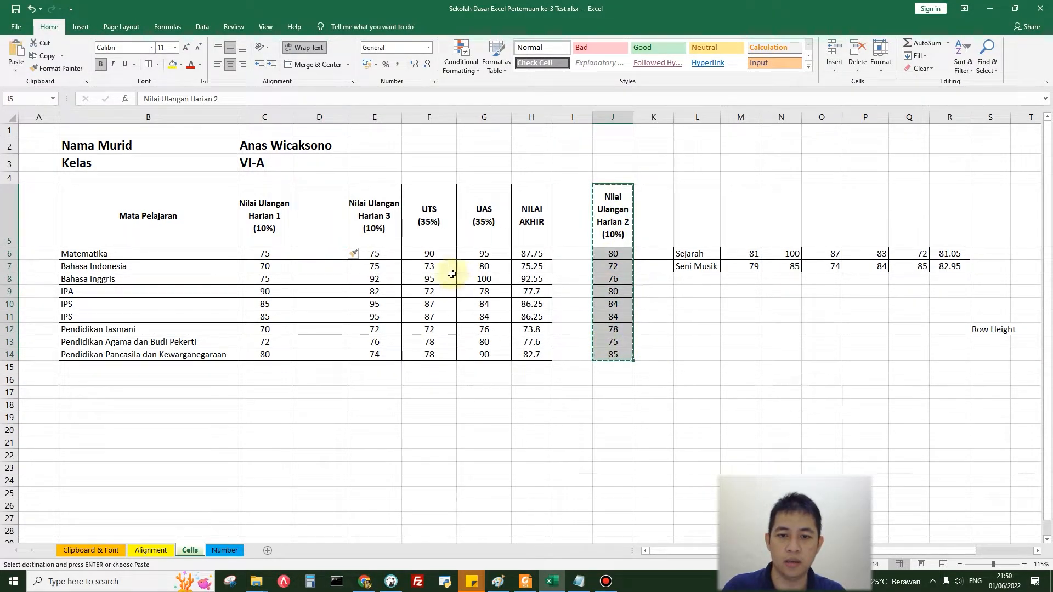
pyautogui.click(324, 225)
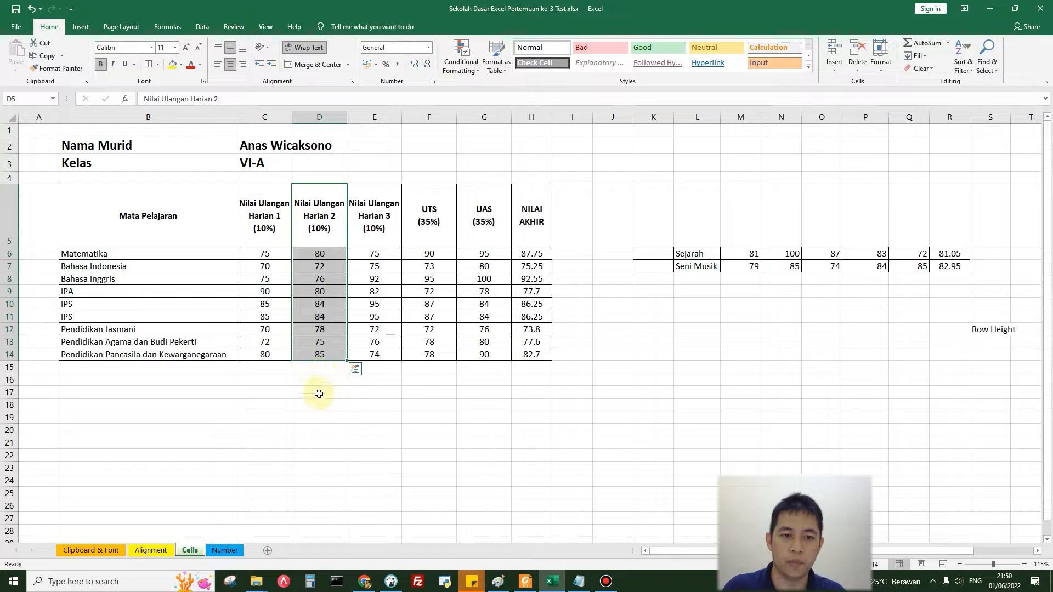
# Step: Undo the move of the Nilai Ulangan Harian 2 scores and the insertion of the blank column
pyautogui.click(319, 394)
pyautogui.hotkey('ctrl', 'z')
pyautogui.hotkey('ctrl', 'z')
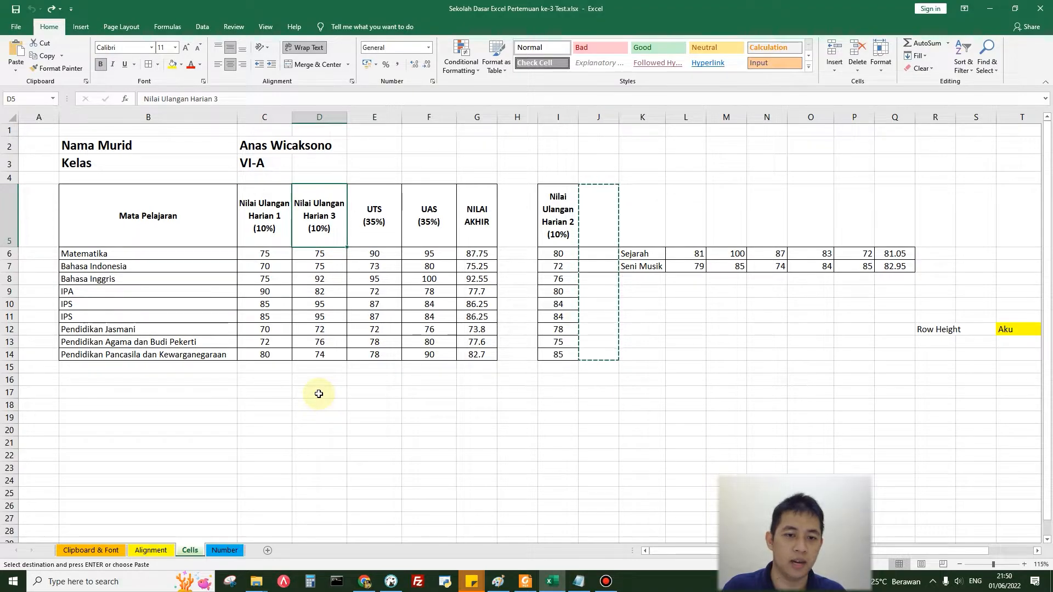
# Step: Cut the whole column I with Nilai Ulangan Harian 2 and insert the cut cells before column D
pyautogui.click(564, 116)
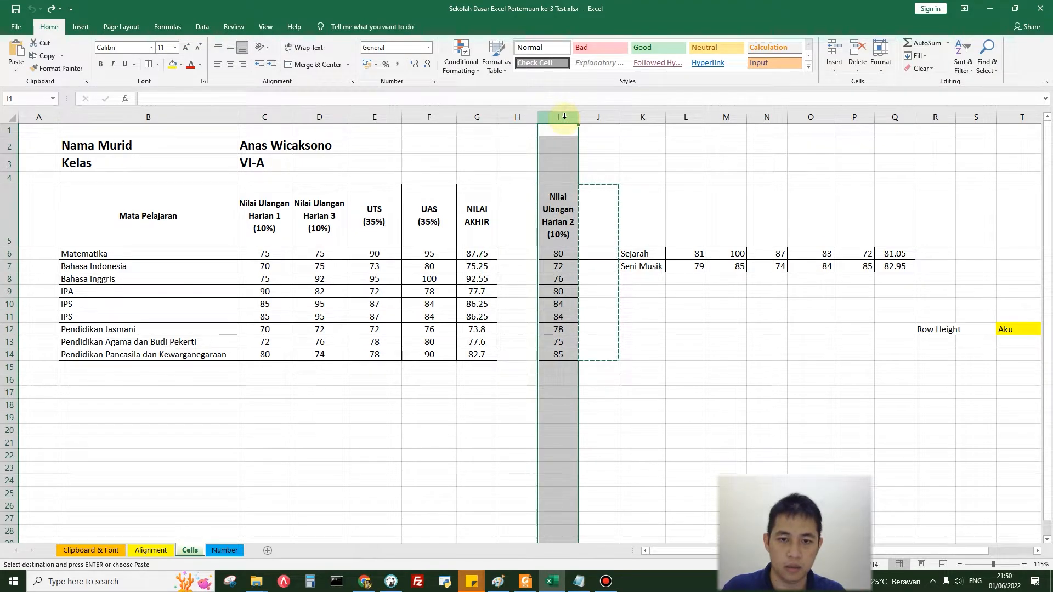
pyautogui.hotkey('ctrl', 'c')
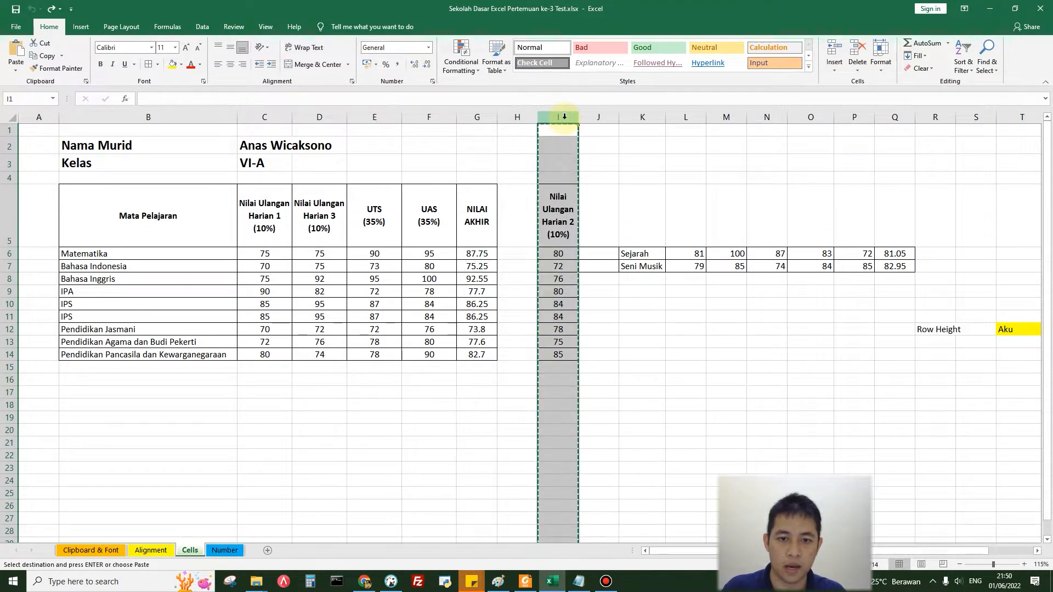
pyautogui.click(322, 118)
pyautogui.rightClick(323, 119)
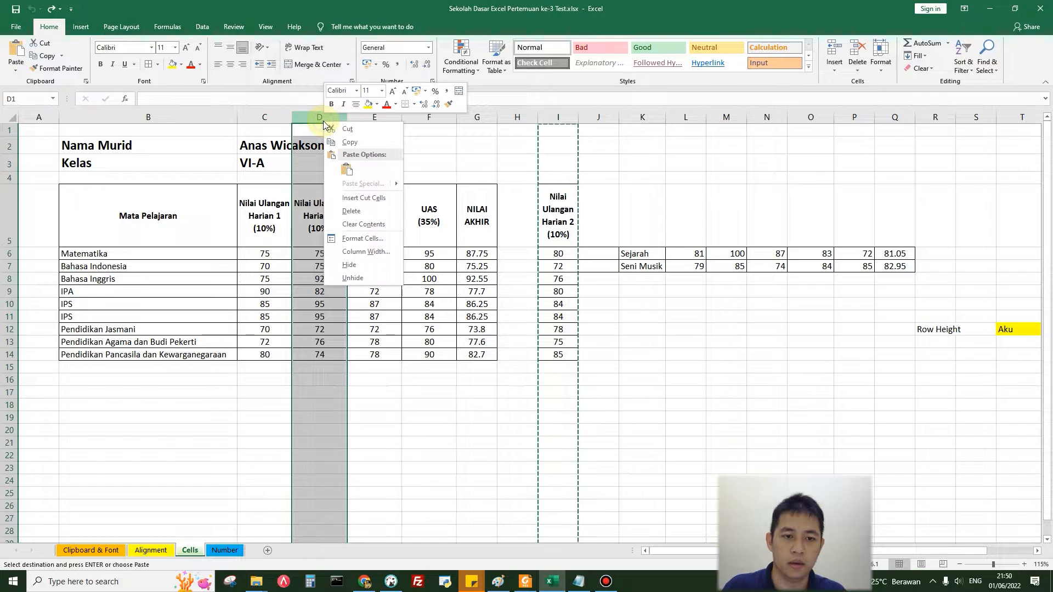
pyautogui.click(356, 197)
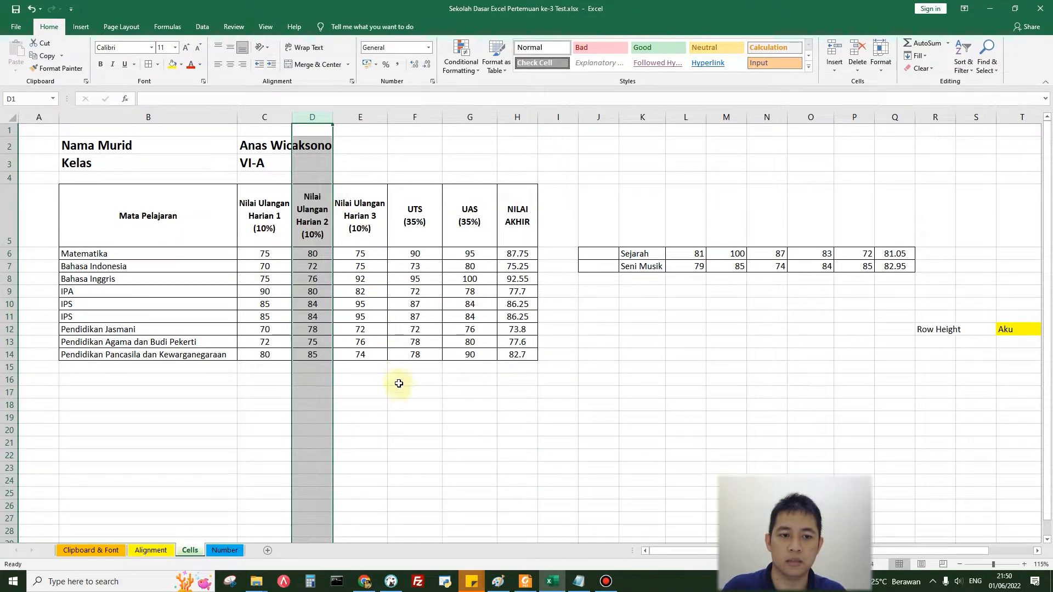
pyautogui.click(401, 390)
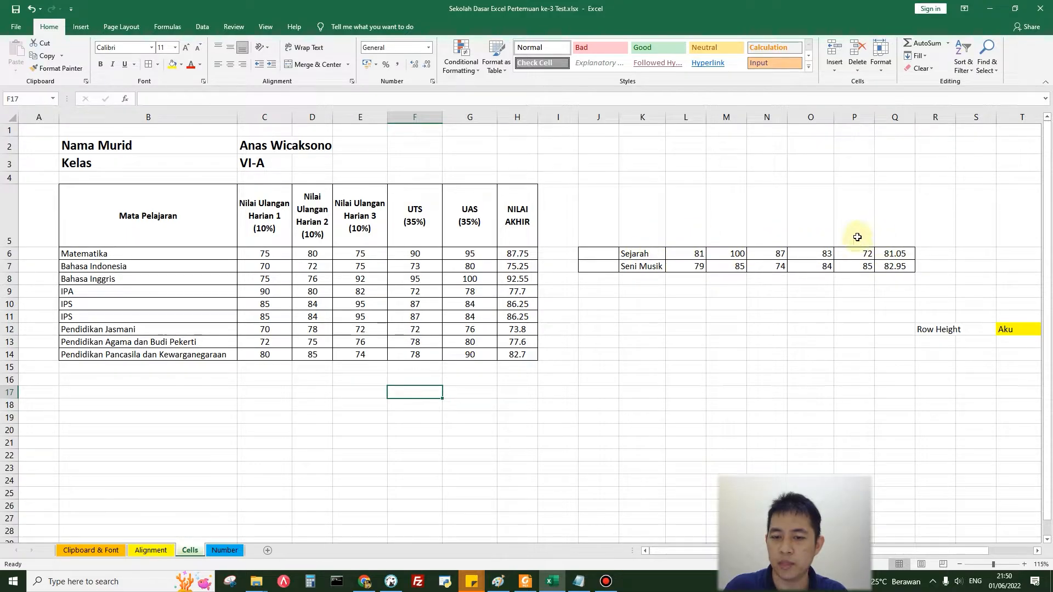
# Step: Insert two blank sheet rows above the first IPS row, at row 10
pyautogui.click(85, 305)
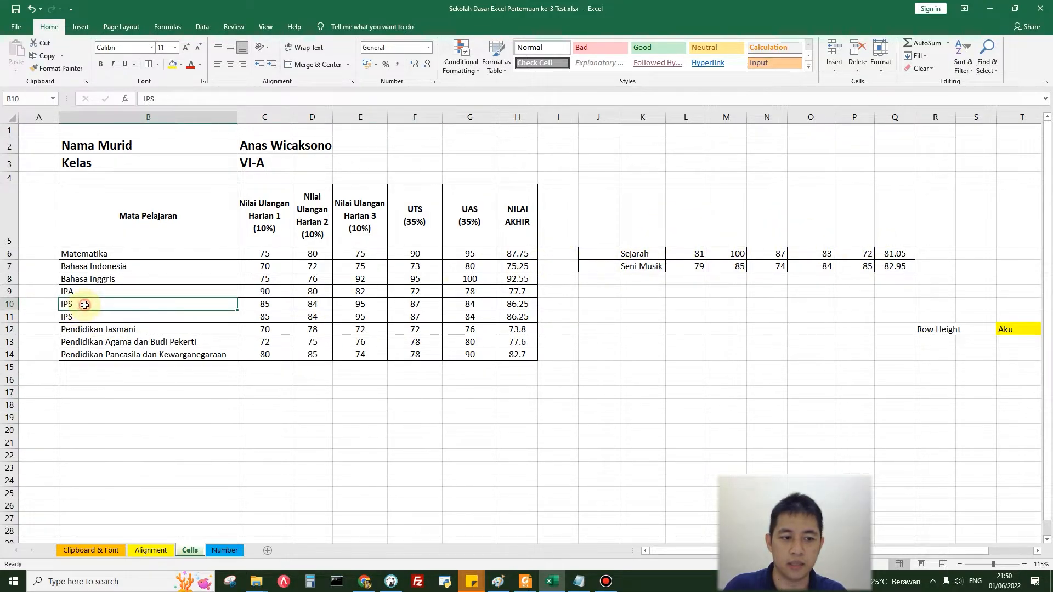
pyautogui.click(834, 70)
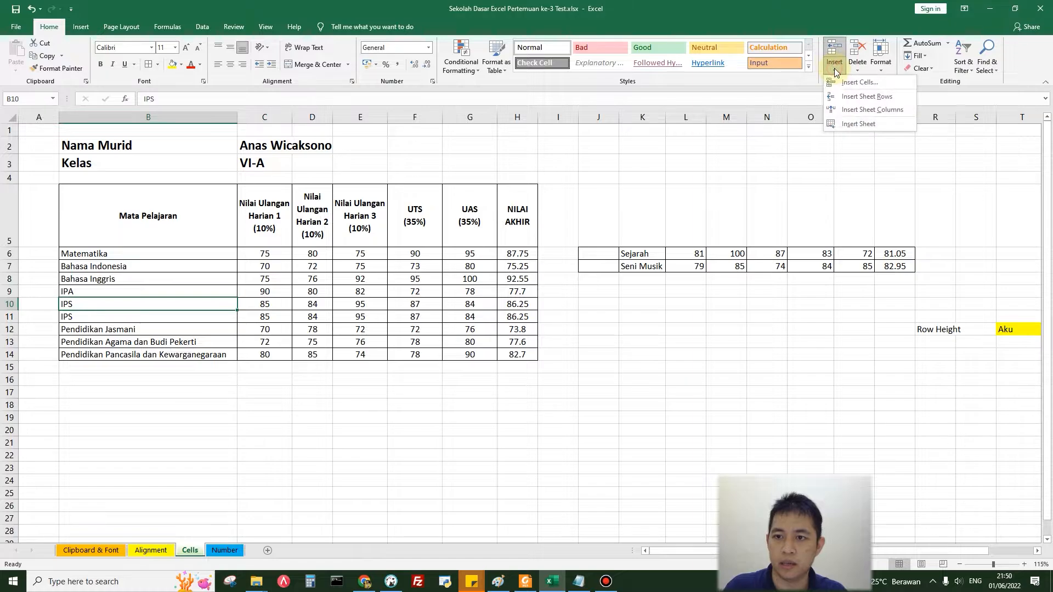
pyautogui.click(849, 95)
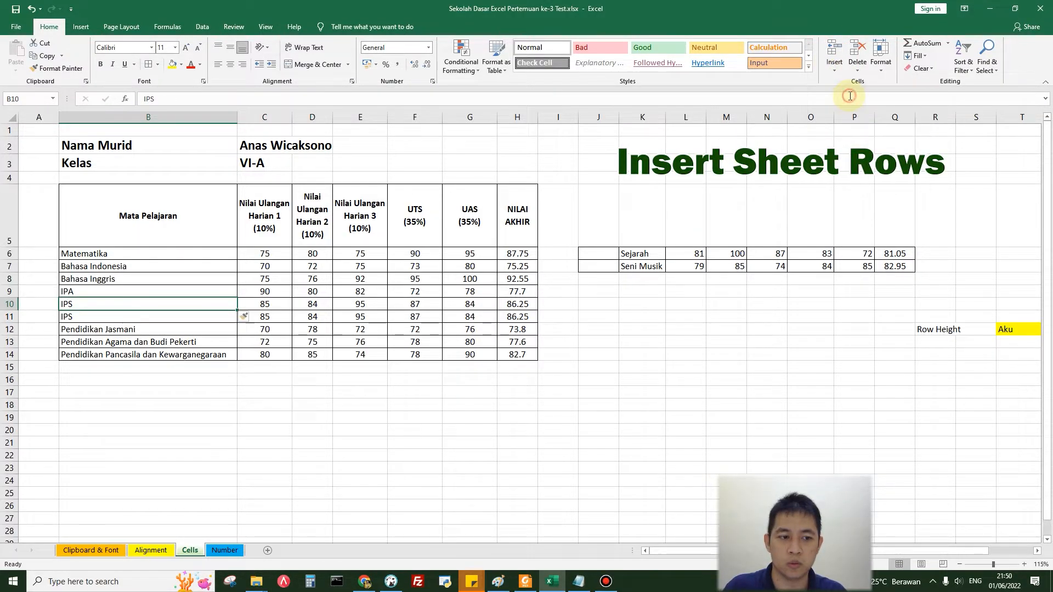
pyautogui.click(834, 69)
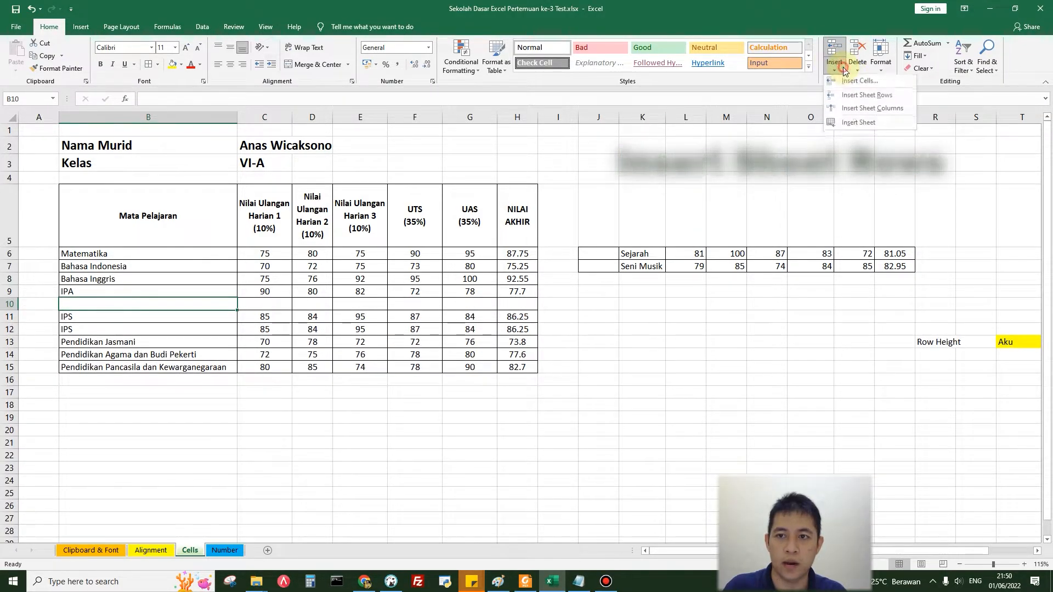
pyautogui.click(862, 97)
# Step: Move the Sejarah and Seni Musik data from K6:Q7 into the blank table rows starting at cell B10
pyautogui.moveTo(641, 253); pyautogui.dragTo(893, 266)
pyautogui.hotkey('ctrl', 'c')
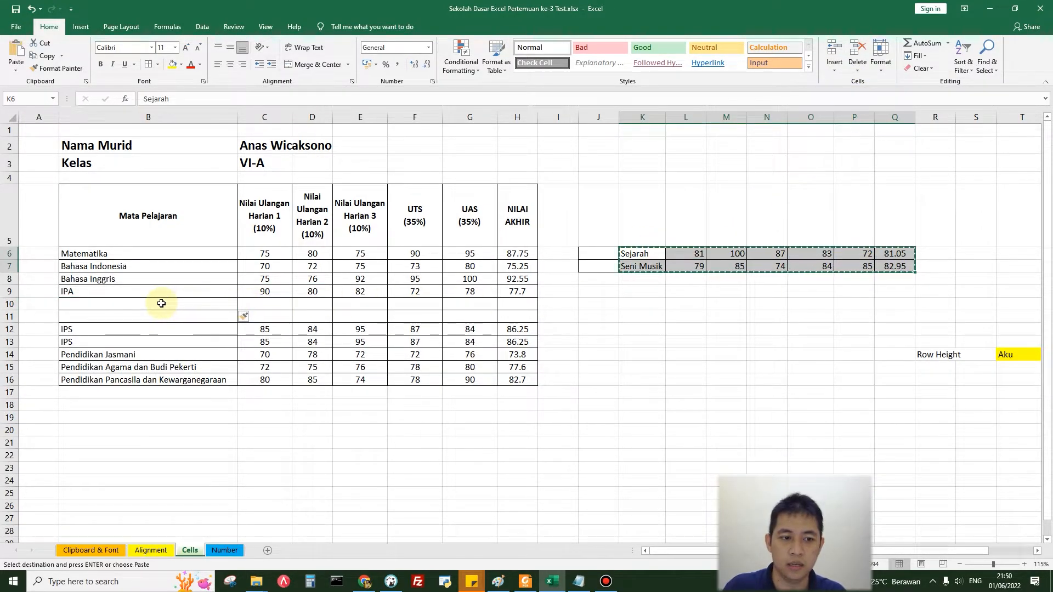
pyautogui.click(161, 304)
pyautogui.hotkey('ctrl', 'v')
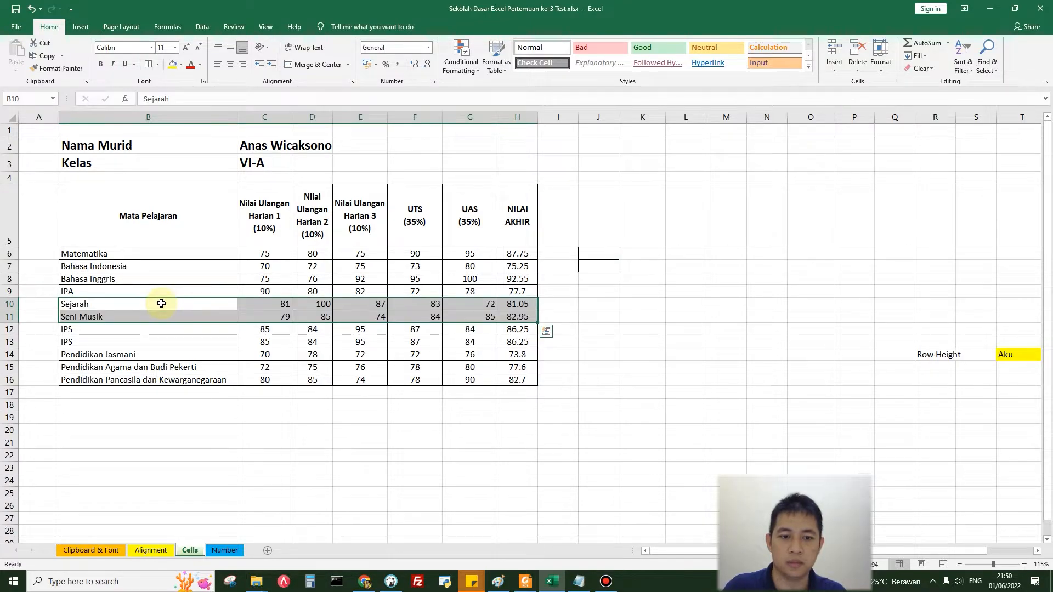
# Step: Try deleting only the first IPS cell, B12, with the cells shifted up, and undo the deletion
pyautogui.click(207, 440)
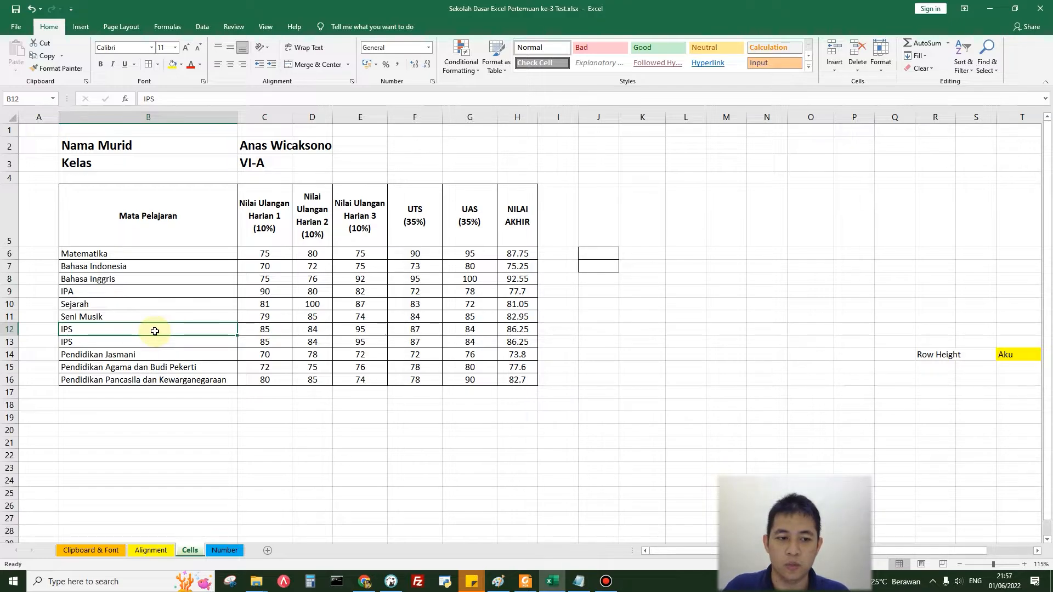
pyautogui.click(862, 75)
pyautogui.click(875, 89)
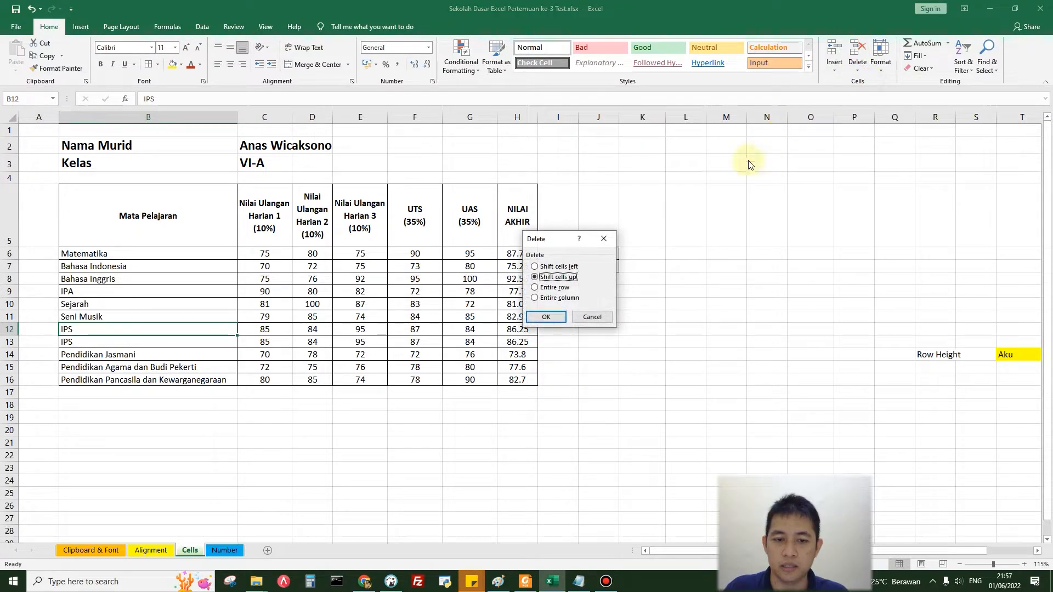
pyautogui.click(559, 320)
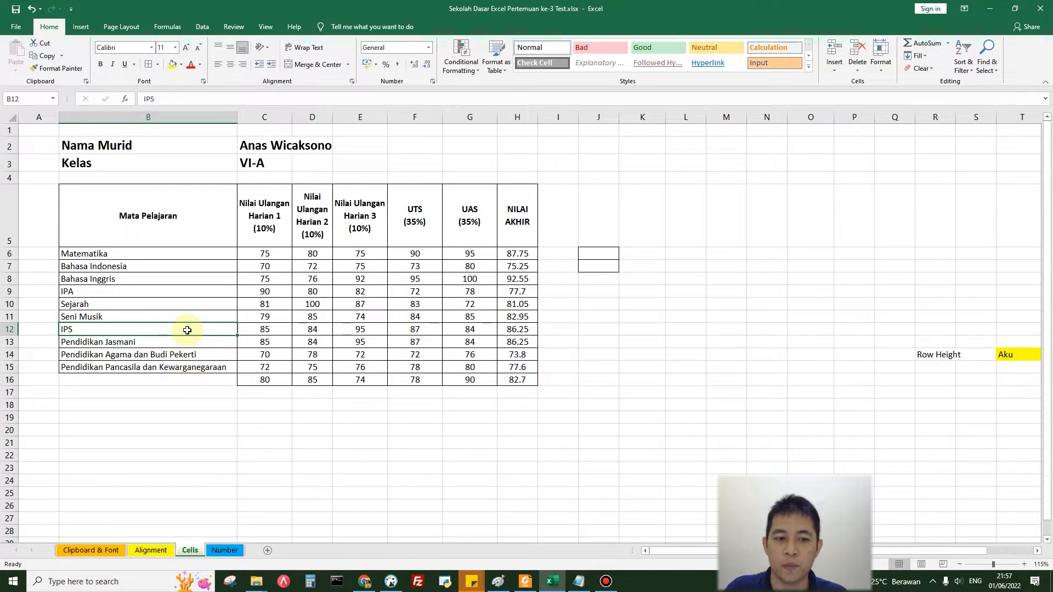
pyautogui.hotkey('ctrl', 'z')
# Step: Try deleting cell B12 with the cells shifted left, and undo the deletion
pyautogui.click(864, 67)
pyautogui.click(880, 82)
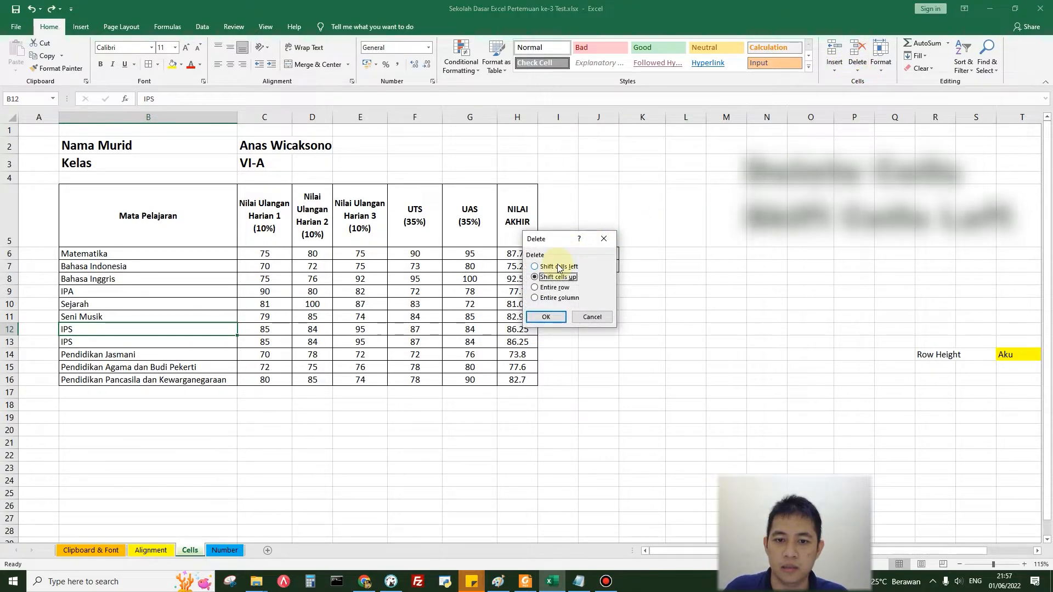
pyautogui.click(555, 266)
pyautogui.click(545, 317)
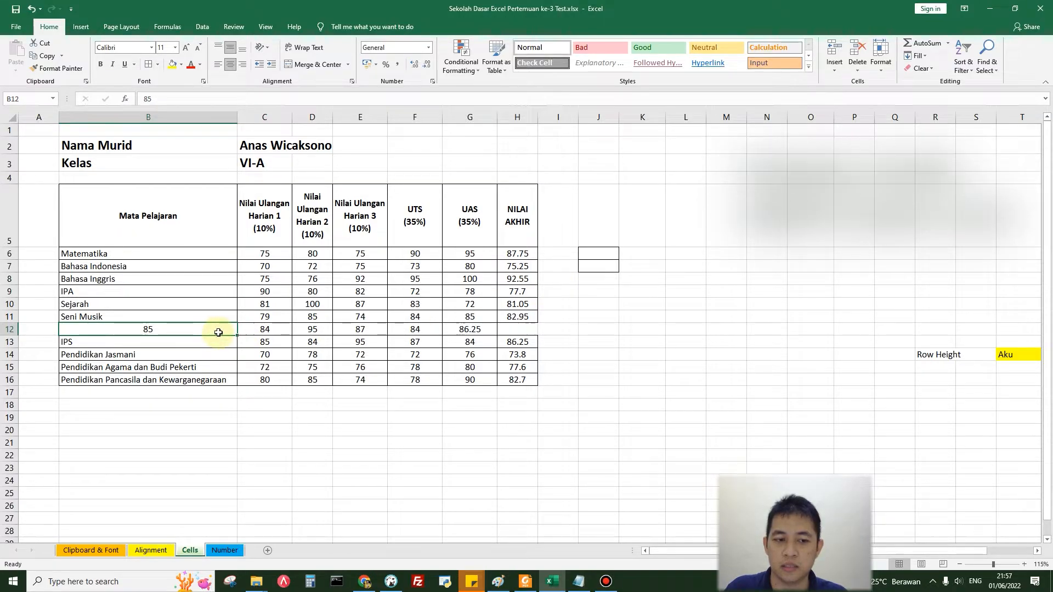
pyautogui.hotkey('ctrl', 'z')
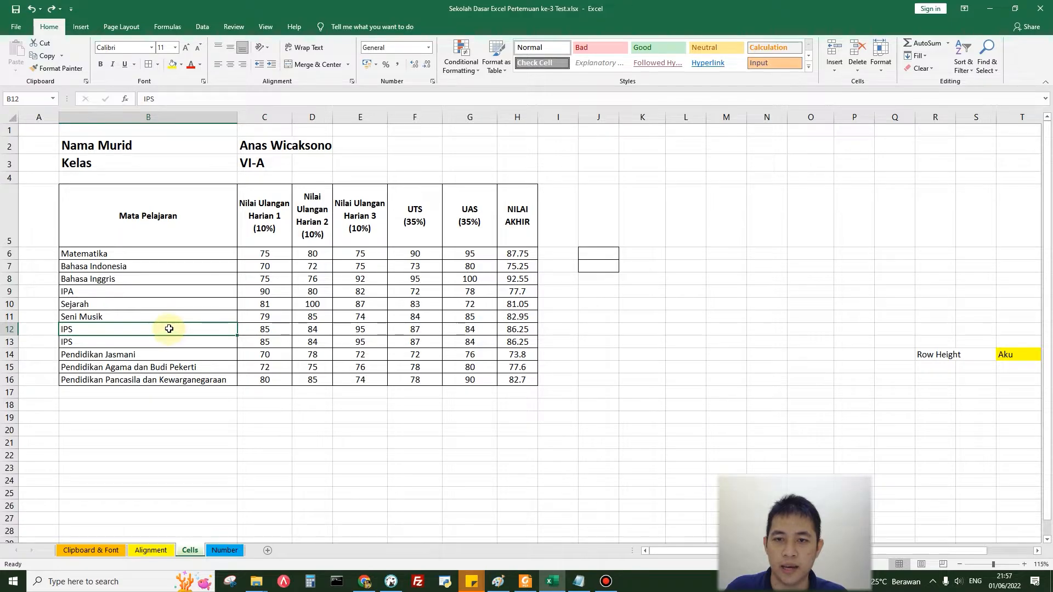
# Step: Try deleting the sheet row of the selected cell B12, and undo the deletion
pyautogui.click(860, 70)
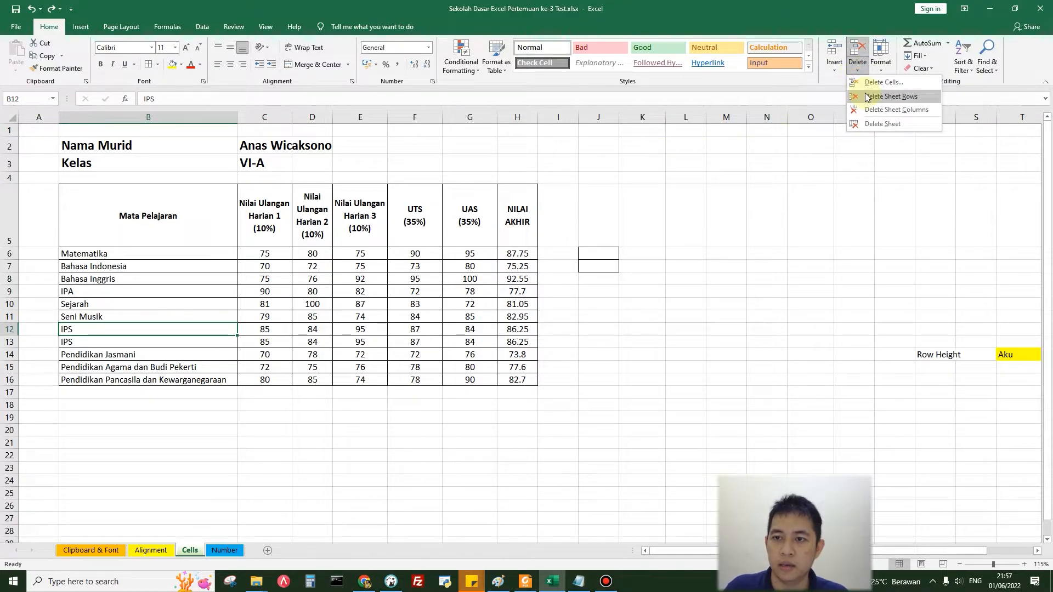
pyautogui.click(866, 97)
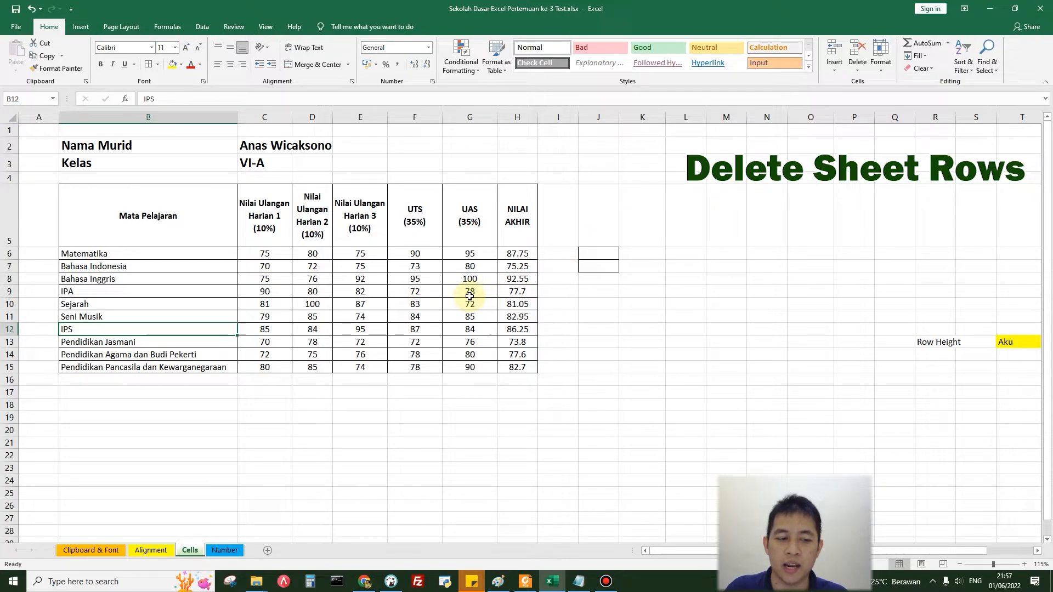
pyautogui.hotkey('ctrl', 'z')
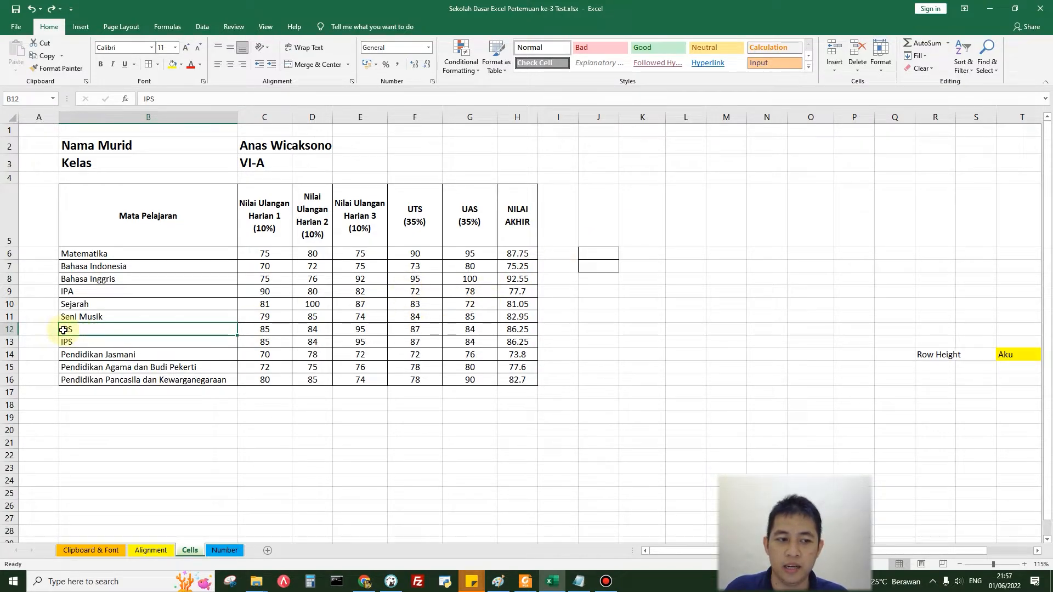
# Step: Select the whole of row 12, the first of the duplicate IPS rows, and delete it
pyautogui.click(8, 330)
pyautogui.rightClick(11, 332)
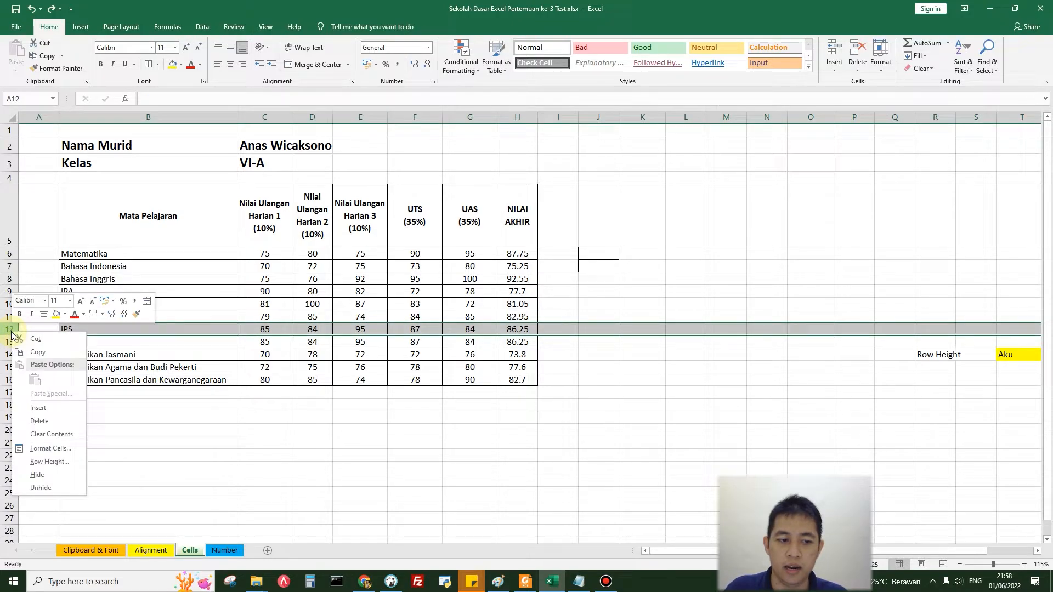
pyautogui.click(45, 421)
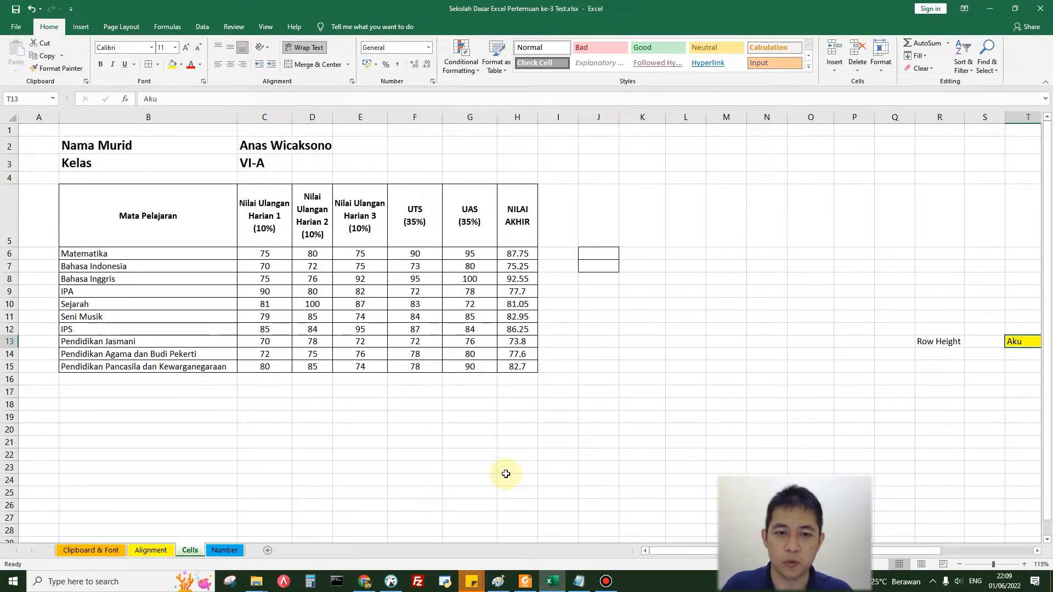
# Step: Delete the whole column G with the UAS (35%) scores from the grade table
pyautogui.click(472, 118)
pyautogui.rightClick(473, 118)
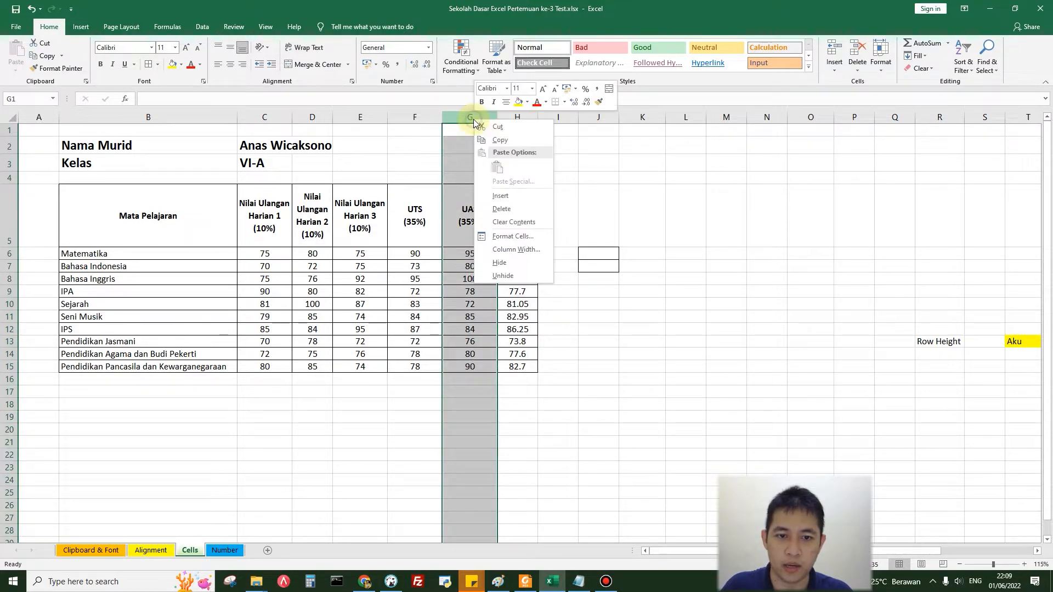
pyautogui.click(500, 211)
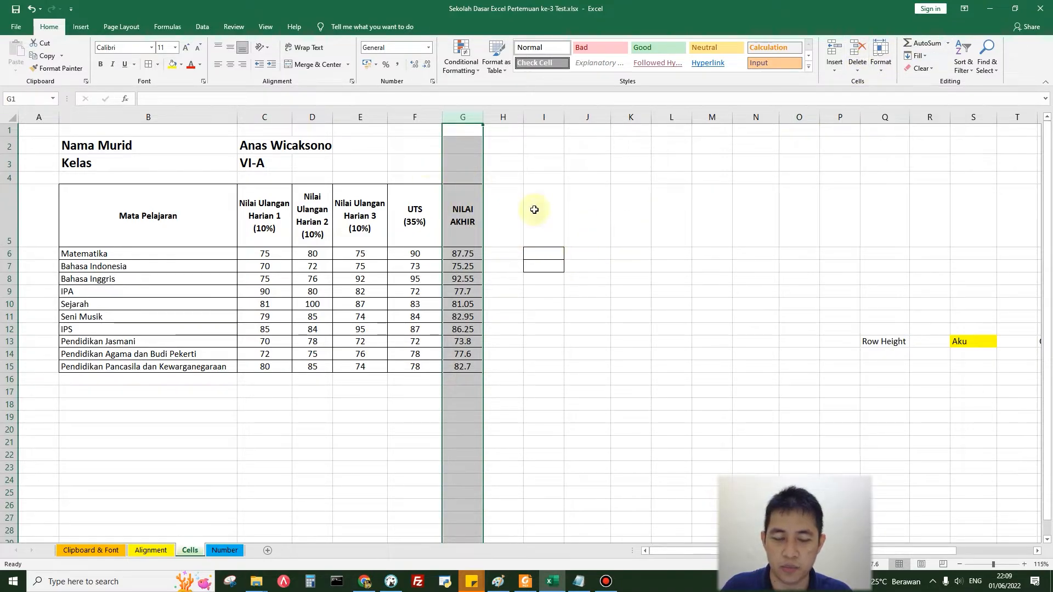
pyautogui.click(748, 240)
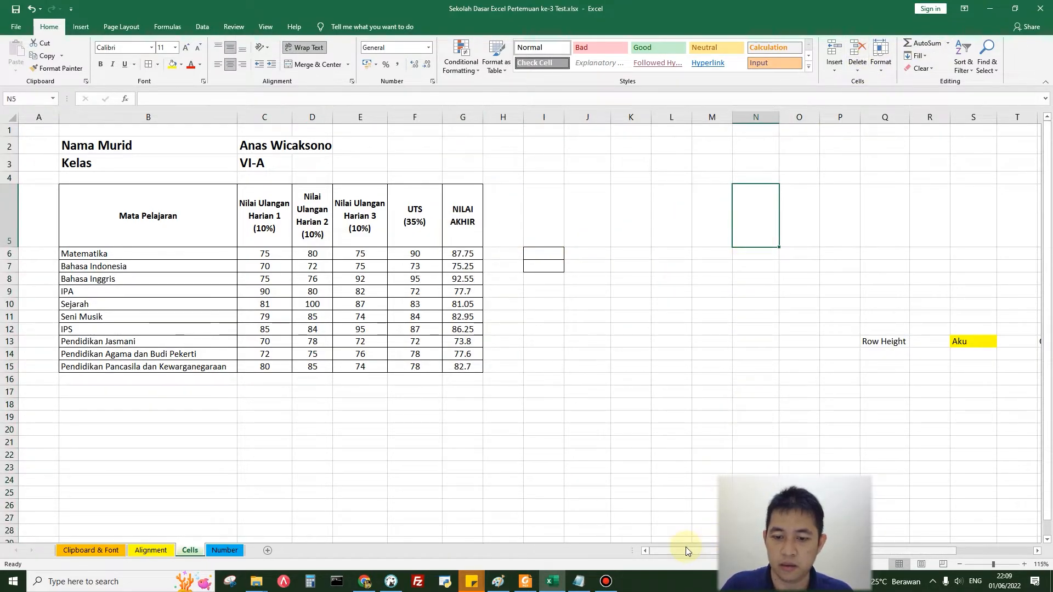
# Step: Try a row height of 75 for the yellow Row Height example cell S13, and undo it
pyautogui.moveTo(685, 547); pyautogui.dragTo(804, 553)
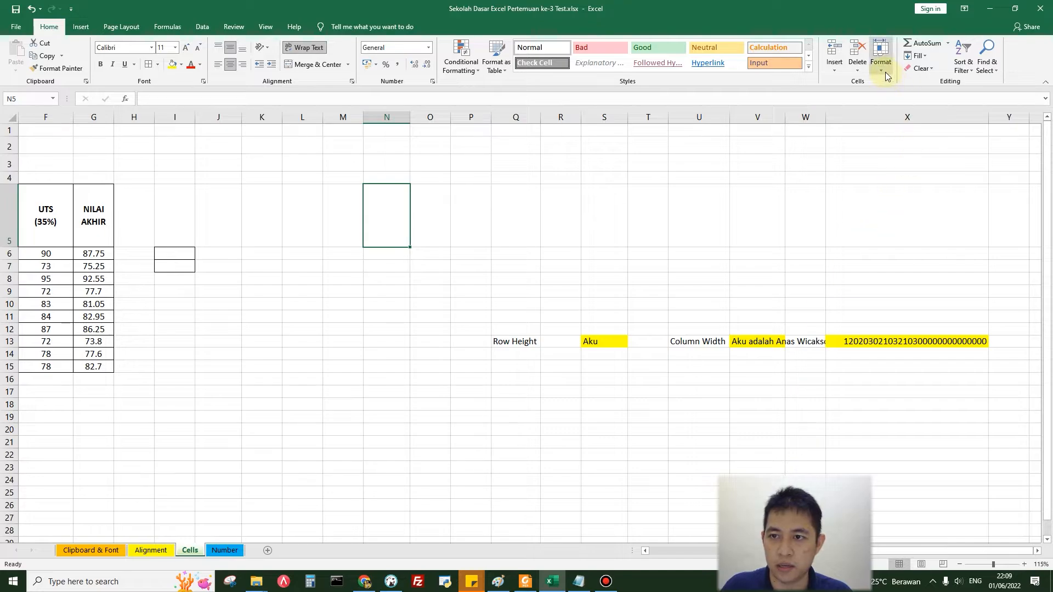
pyautogui.click(529, 343)
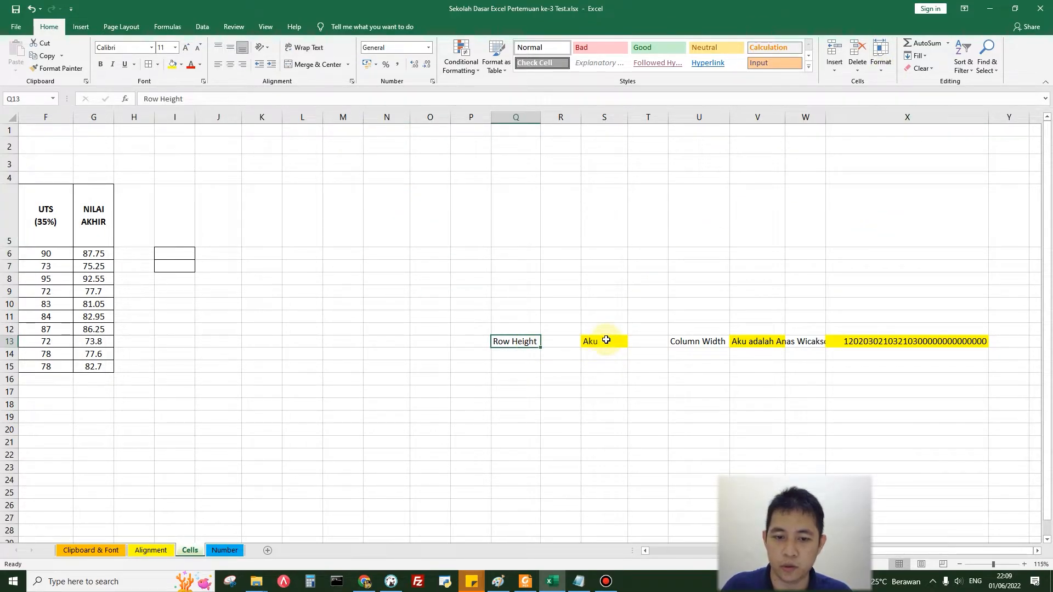
pyautogui.click(605, 340)
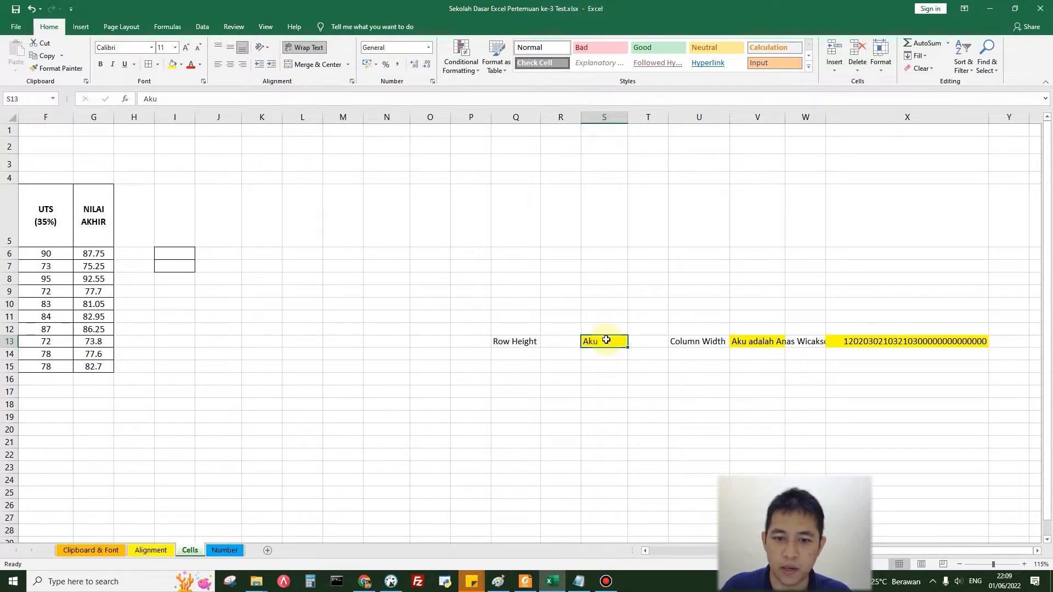
pyautogui.click(887, 69)
pyautogui.click(899, 89)
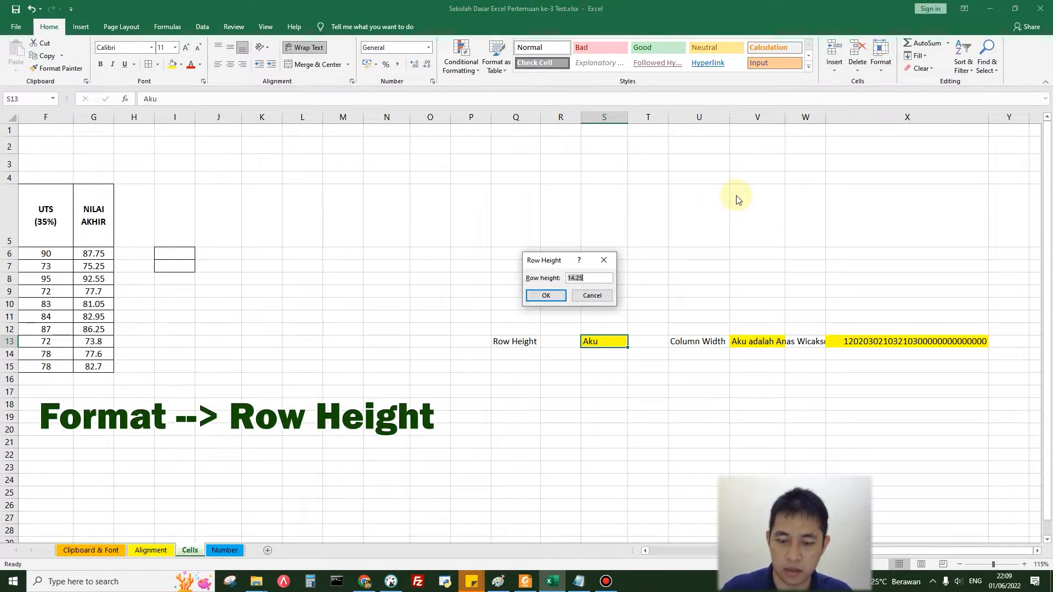
pyautogui.write('75')
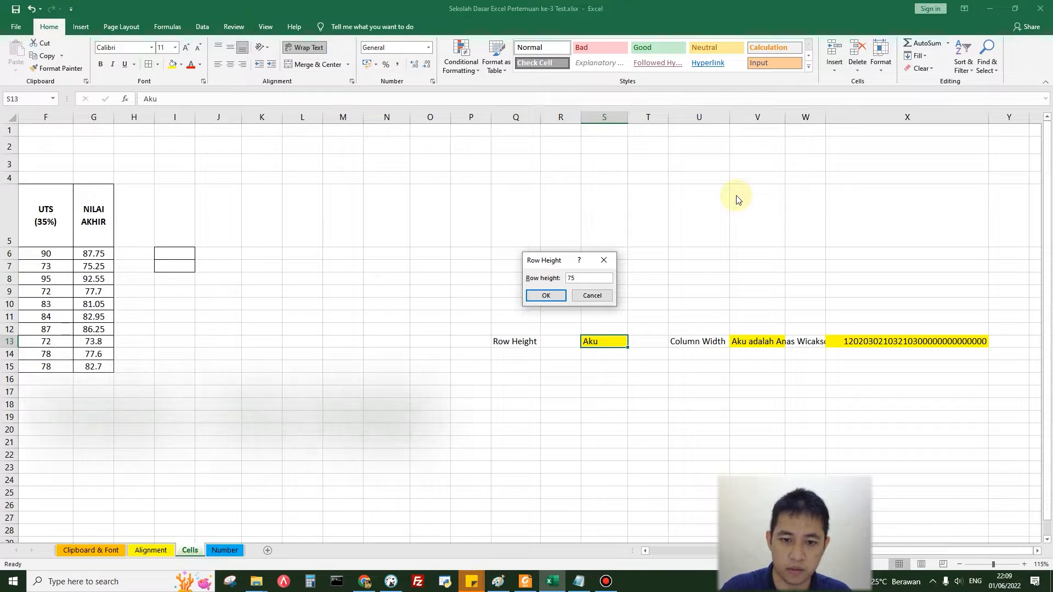
pyautogui.press('Return')
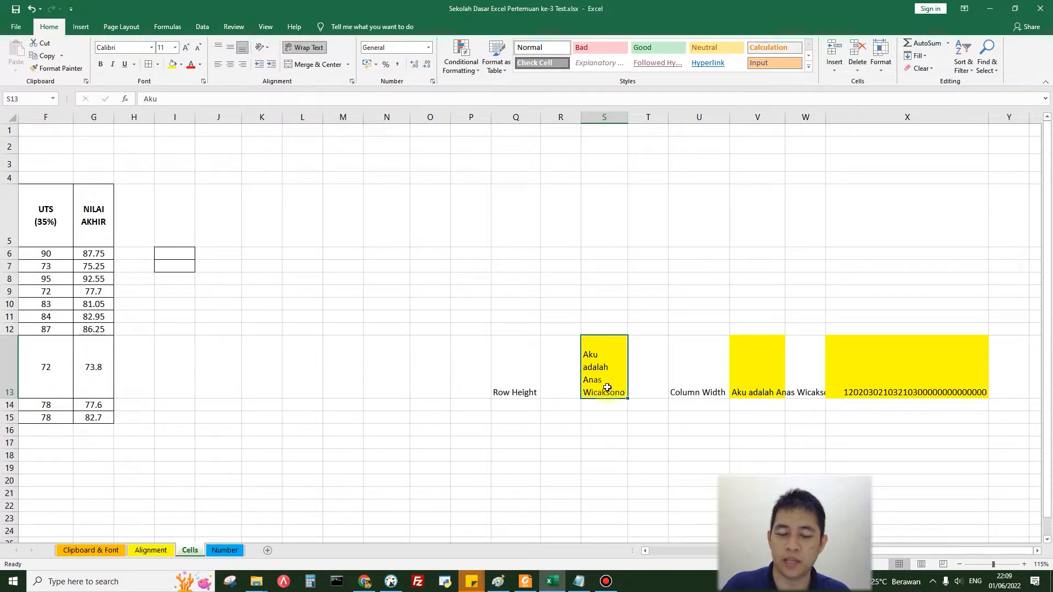
pyautogui.hotkey('ctrl', 'z')
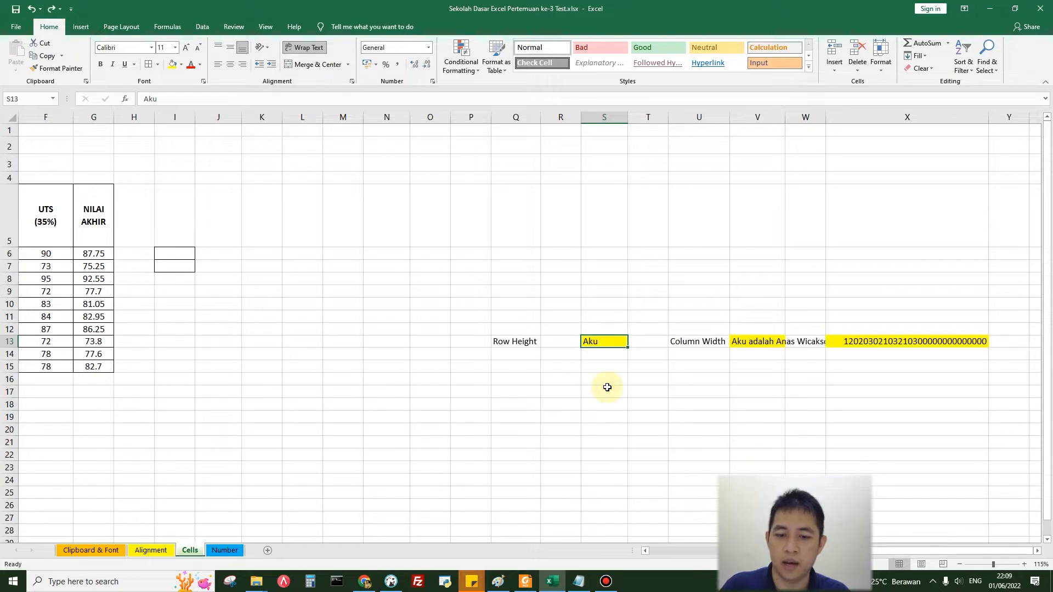
# Step: Try autofitting the height of row 13 to the wrapped text in S13 two different ways, undoing each
pyautogui.click(882, 64)
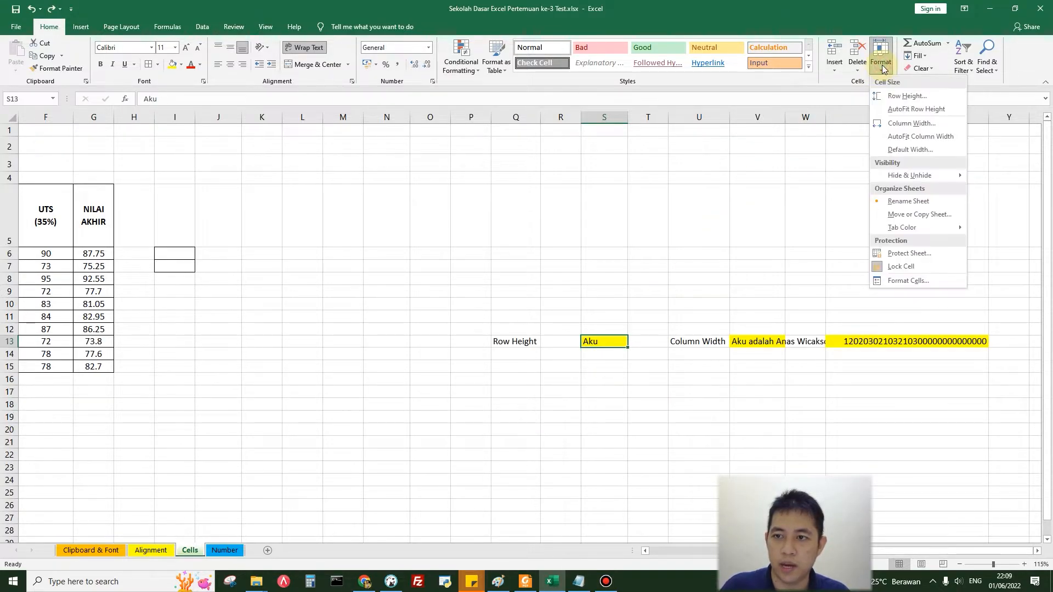
pyautogui.click(893, 109)
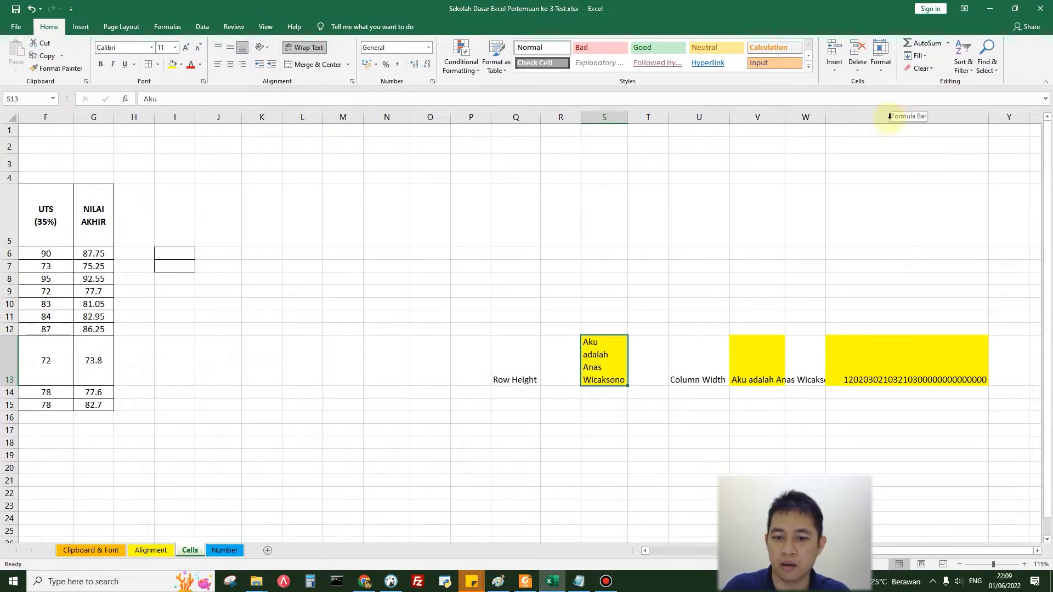
pyautogui.hotkey('ctrl', 'z')
pyautogui.click(611, 343)
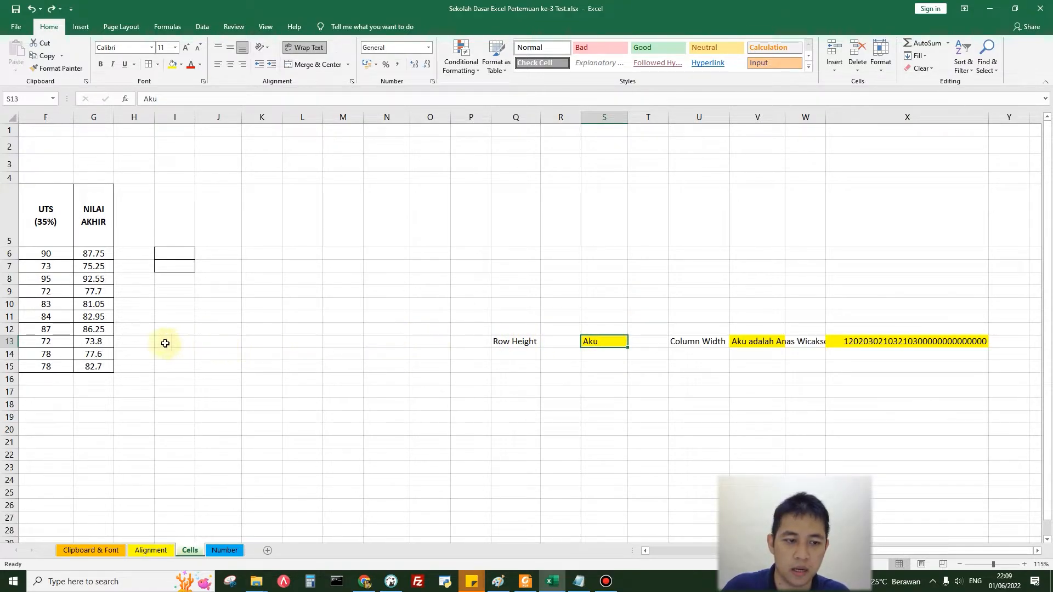
pyautogui.doubleClick(6, 347)
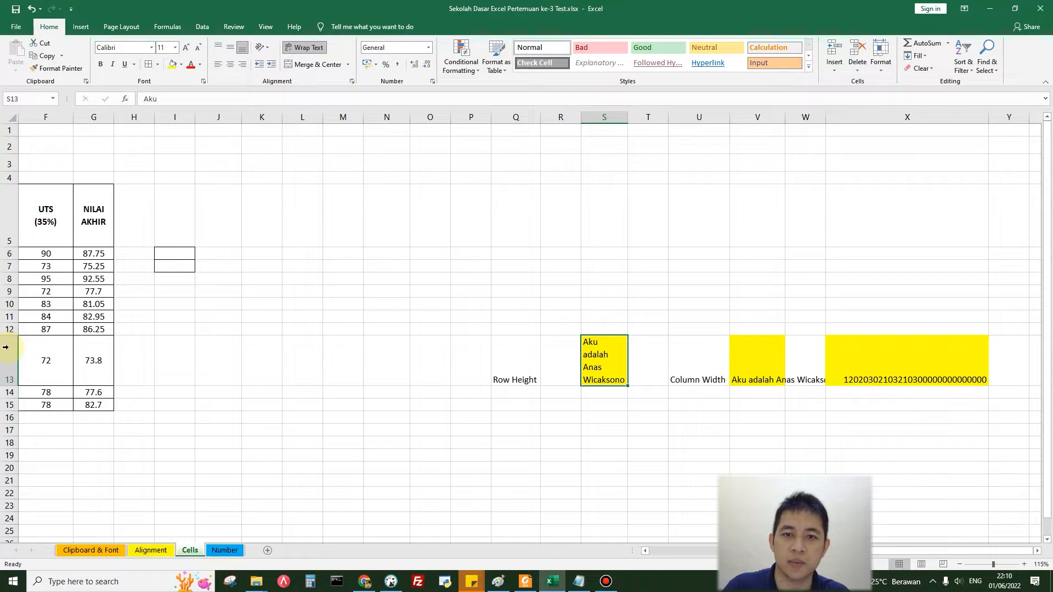
pyautogui.hotkey('ctrl', 'z')
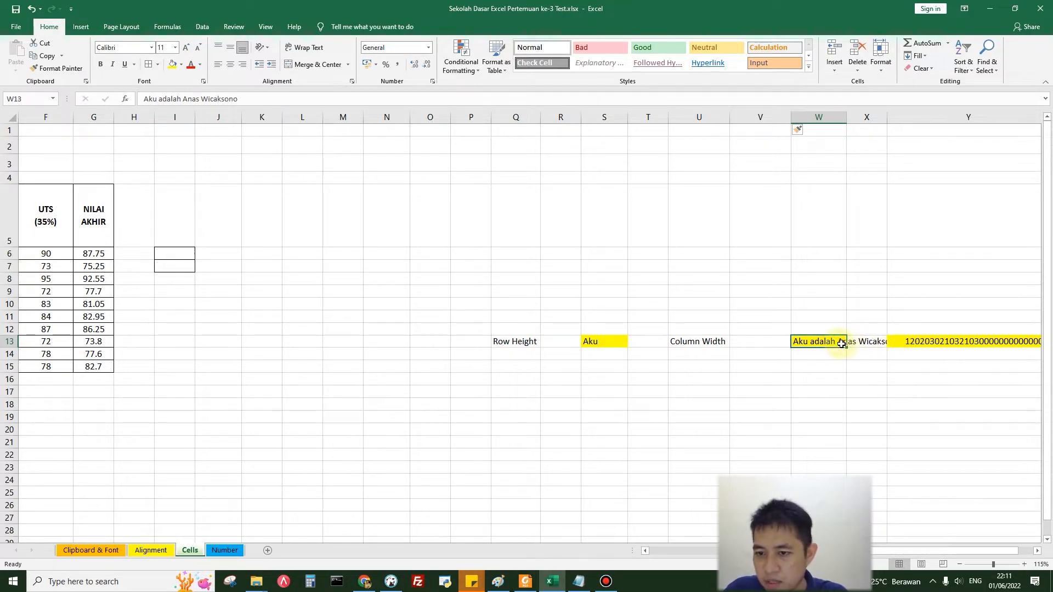
# Step: Try a column width of 50 for column W, which holds the Column Width example text, and undo it
pyautogui.click(883, 70)
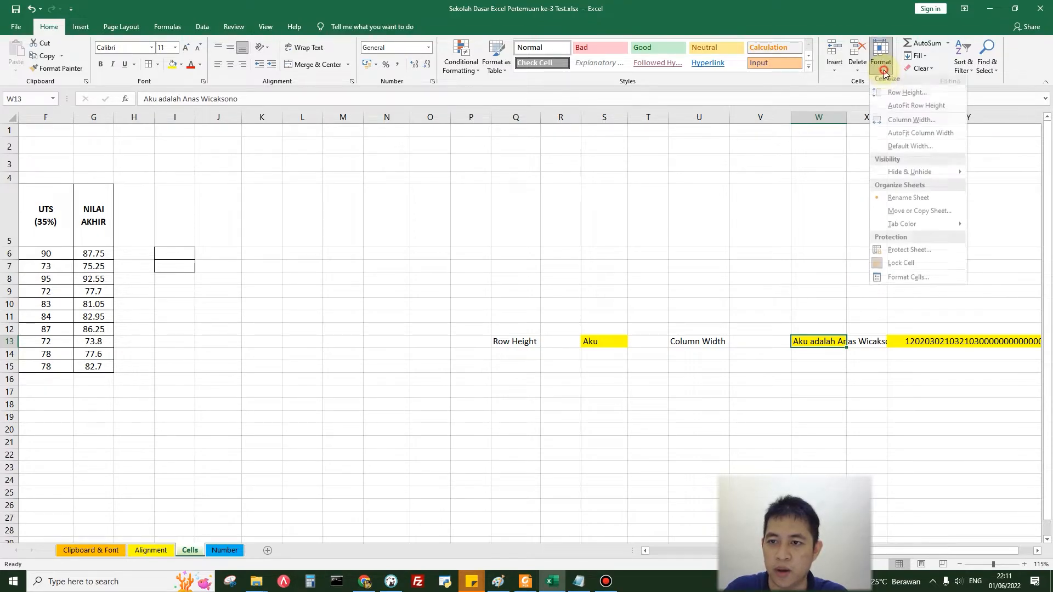
pyautogui.click(895, 120)
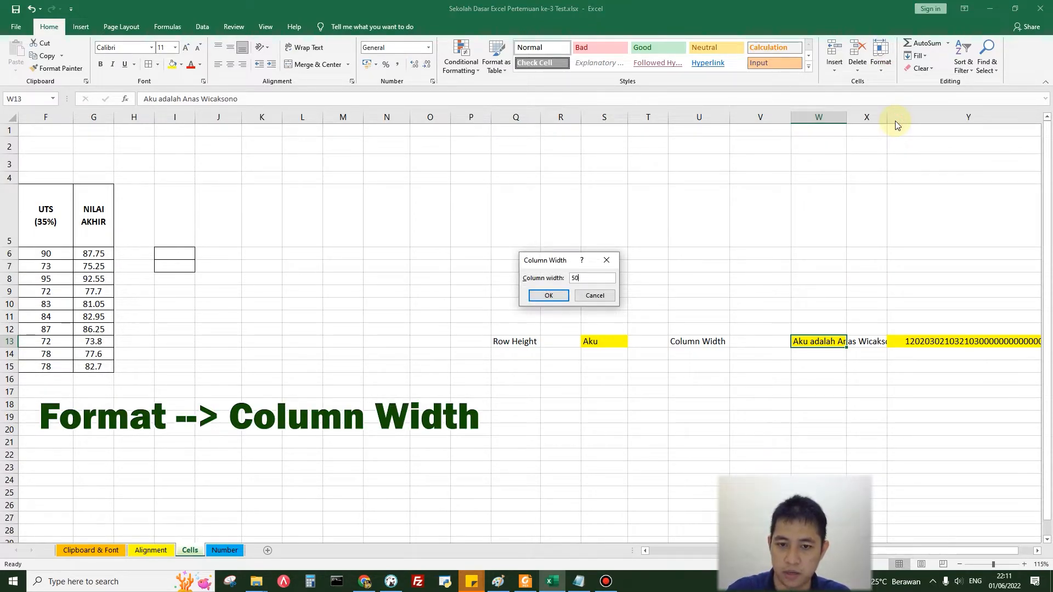
pyautogui.press('Return')
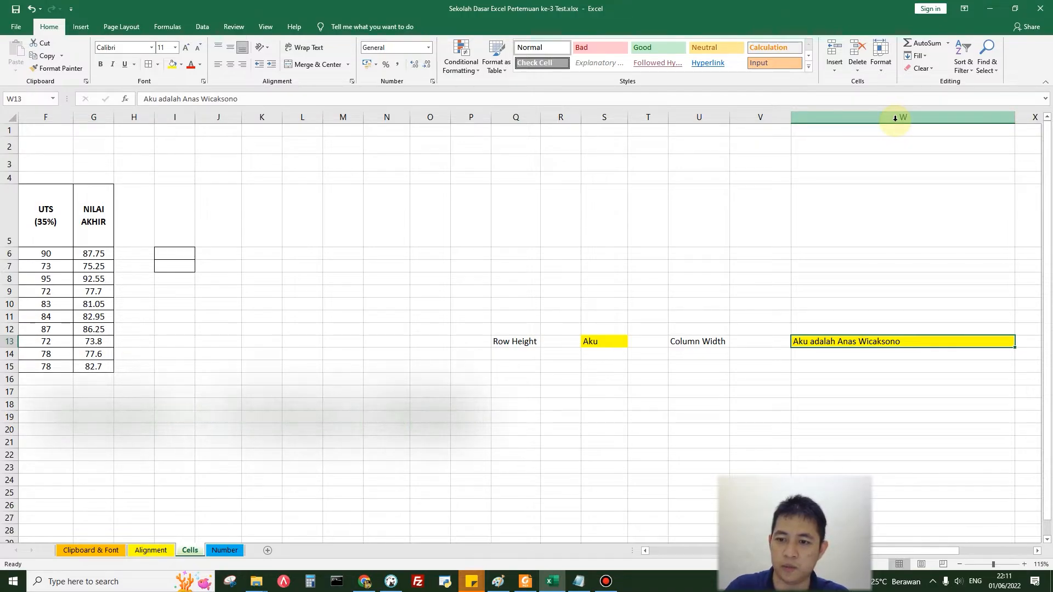
pyautogui.hotkey('ctrl', 'z')
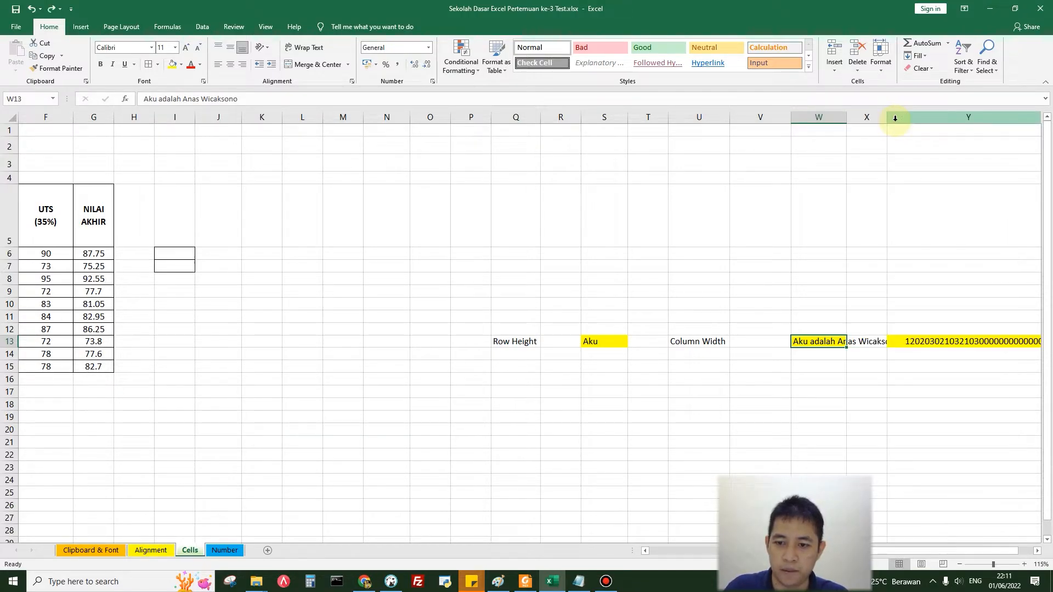
# Step: Try autofitting column W to the text in W13 two different ways, undoing each
pyautogui.click(882, 65)
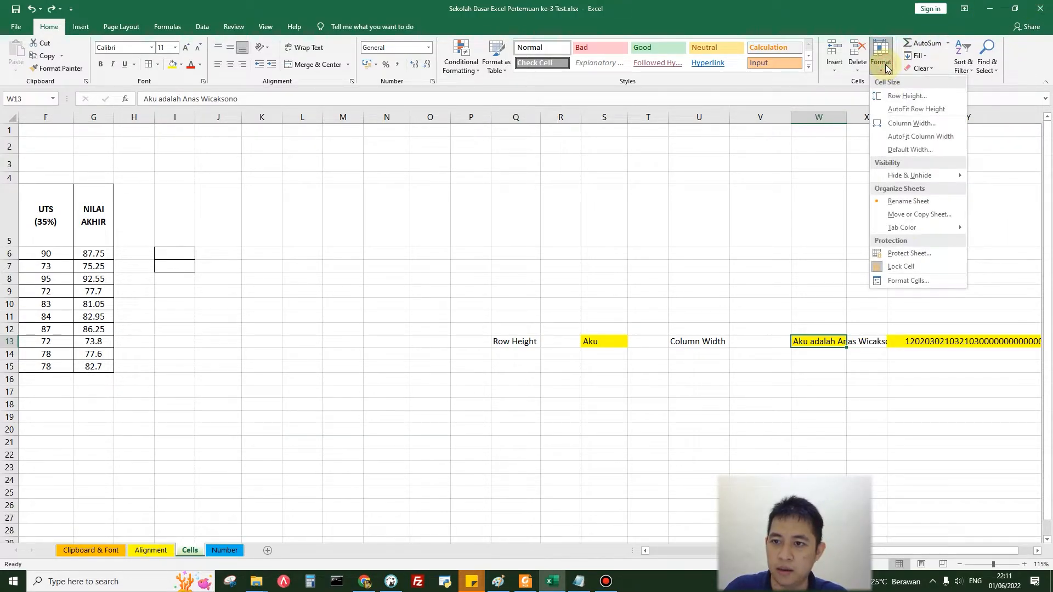
pyautogui.click(920, 136)
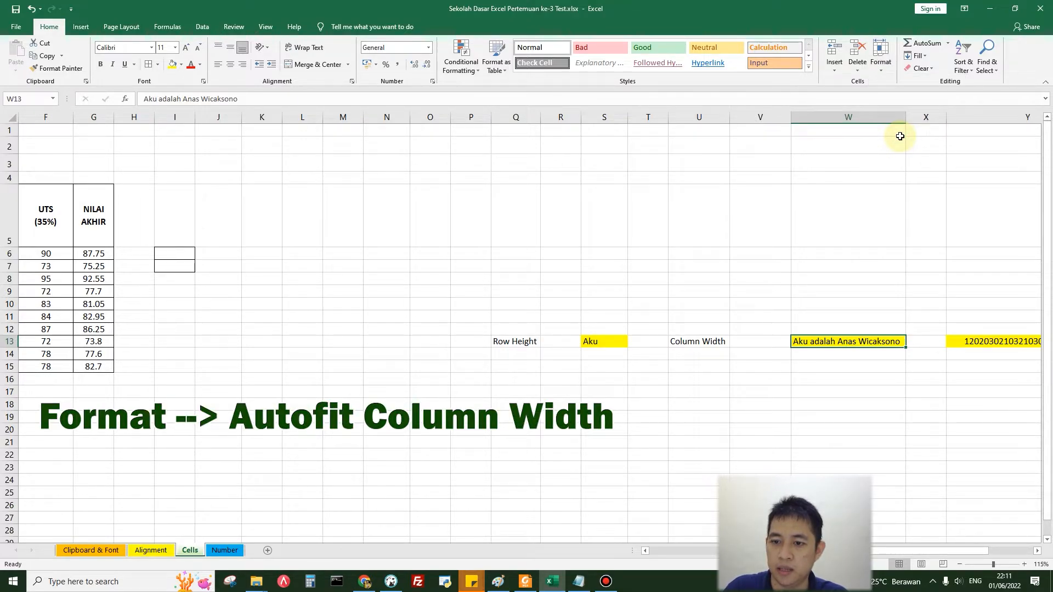
pyautogui.hotkey('ctrl', 'z')
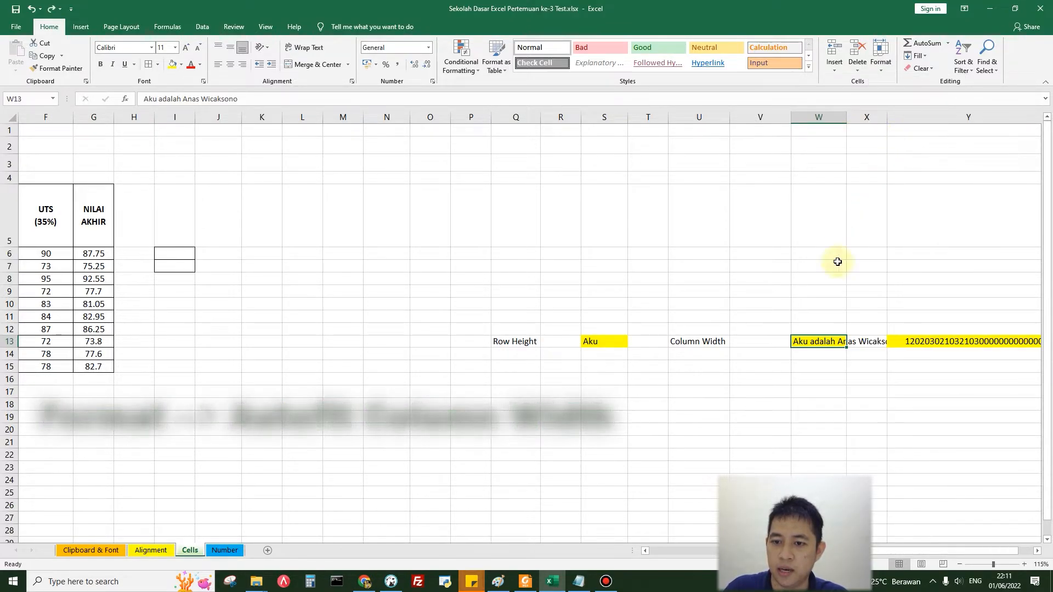
pyautogui.doubleClick(844, 118)
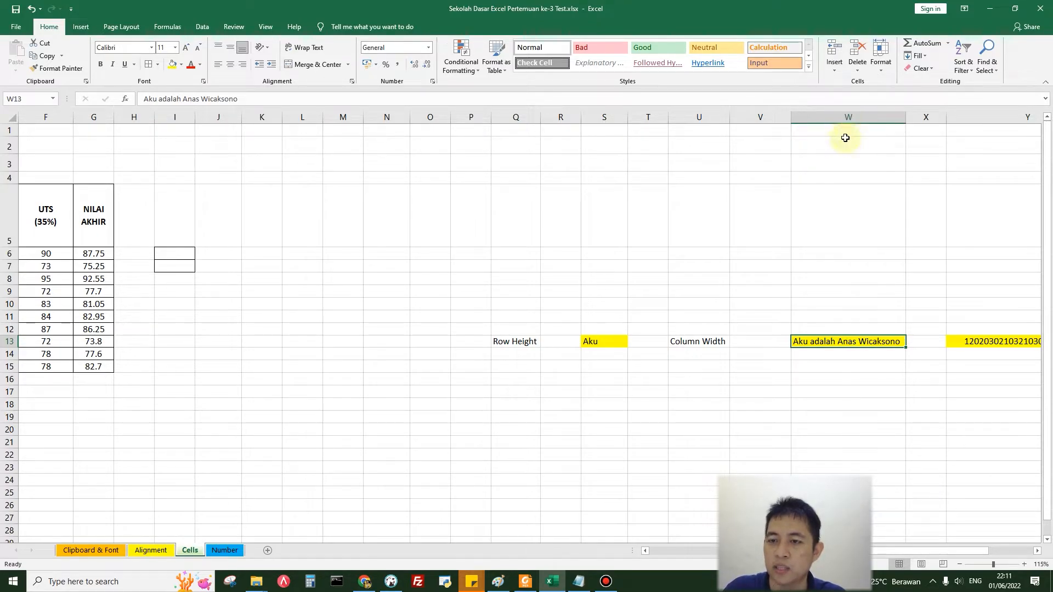
pyautogui.hotkey('ctrl', 'z')
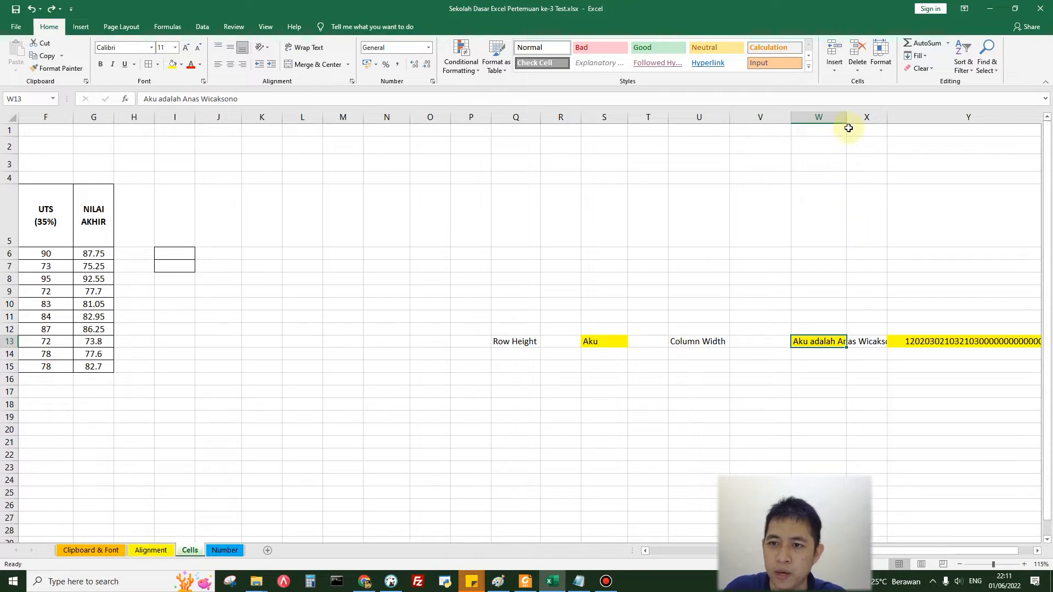
# Step: Widen column W slightly, and narrow column Y before autofitting it to the long number in Y13
pyautogui.moveTo(847, 118); pyautogui.dragTo(870, 119)
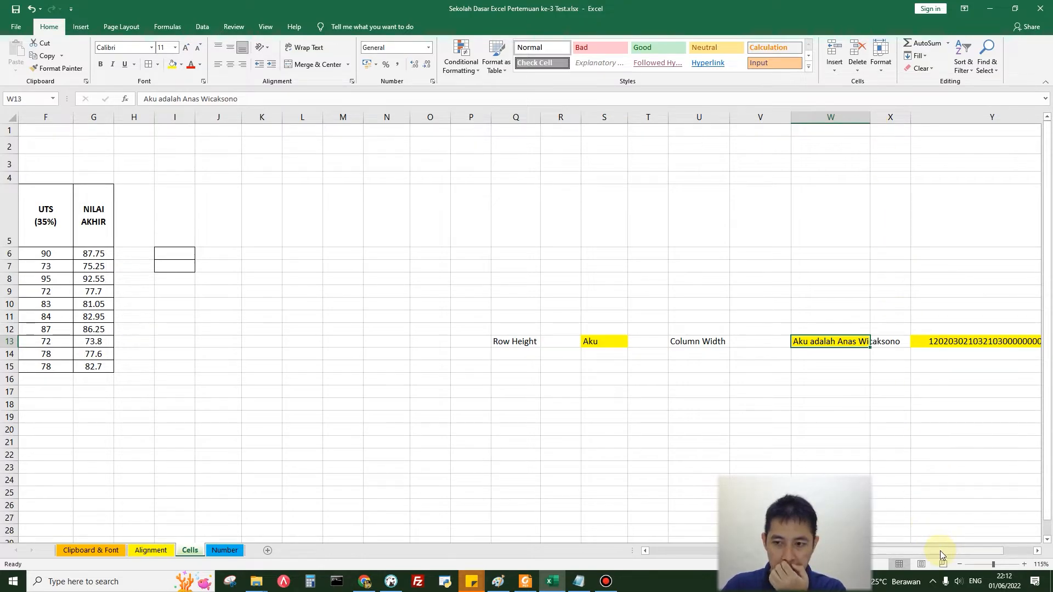
pyautogui.moveTo(939, 550); pyautogui.dragTo(949, 551)
pyautogui.moveTo(979, 119); pyautogui.dragTo(894, 121)
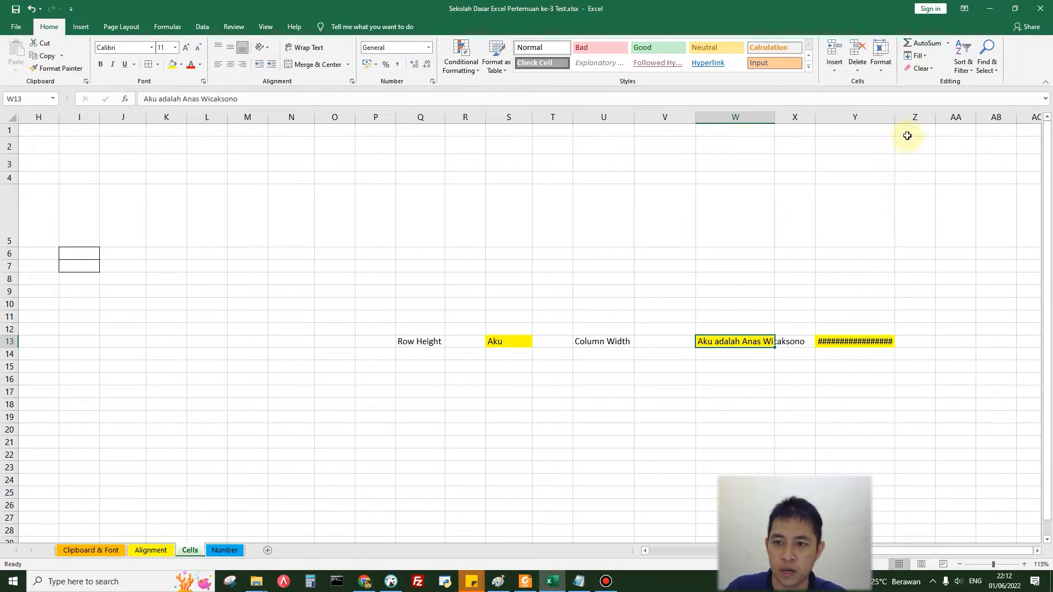
pyautogui.doubleClick(895, 115)
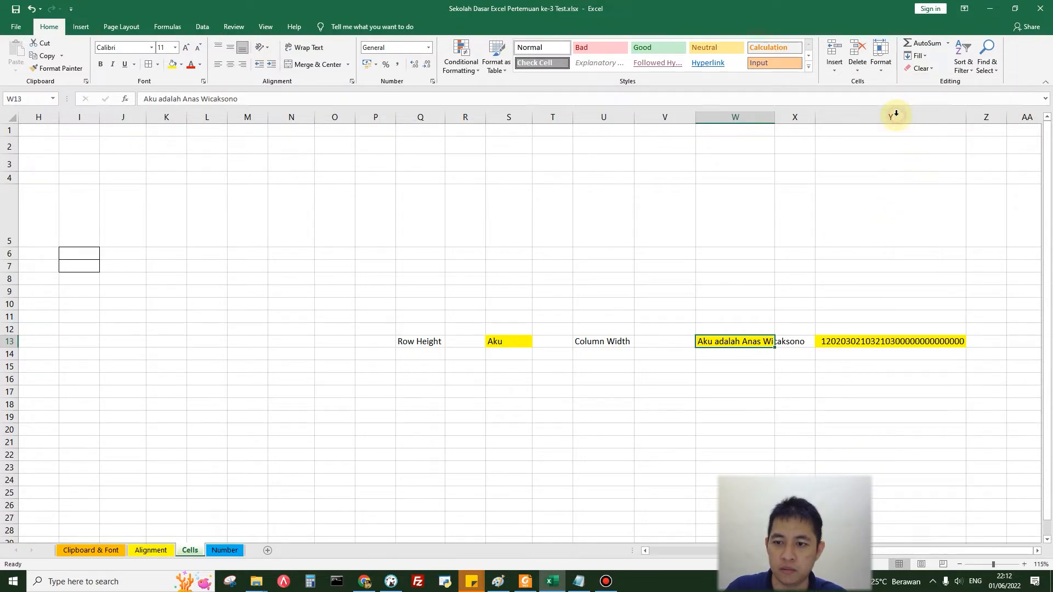
pyautogui.click(896, 342)
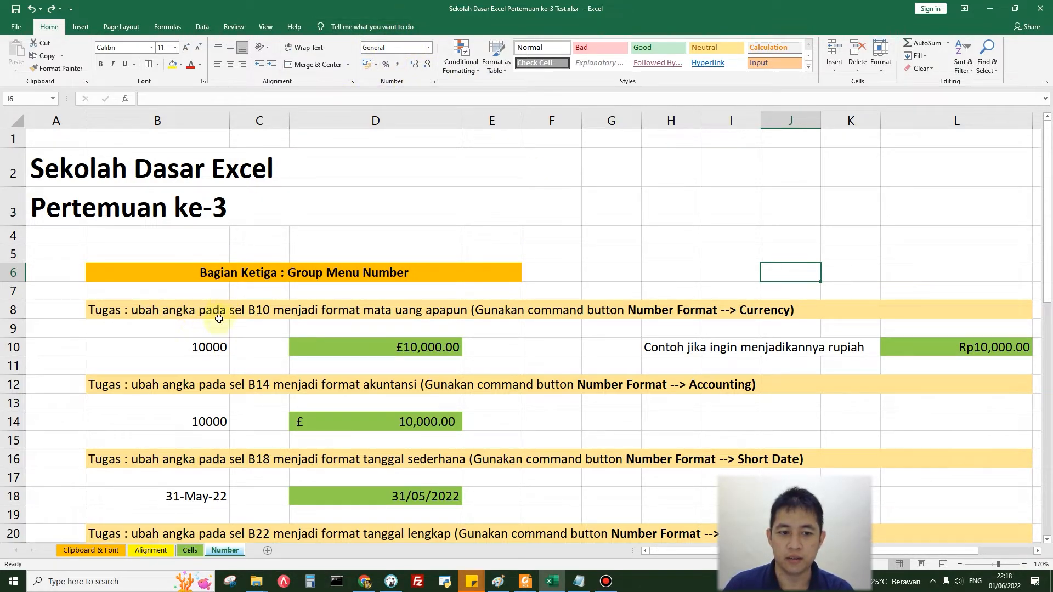
# Step: Format the value 10000 in cell B10 of the Number sheet as Currency
pyautogui.click(209, 347)
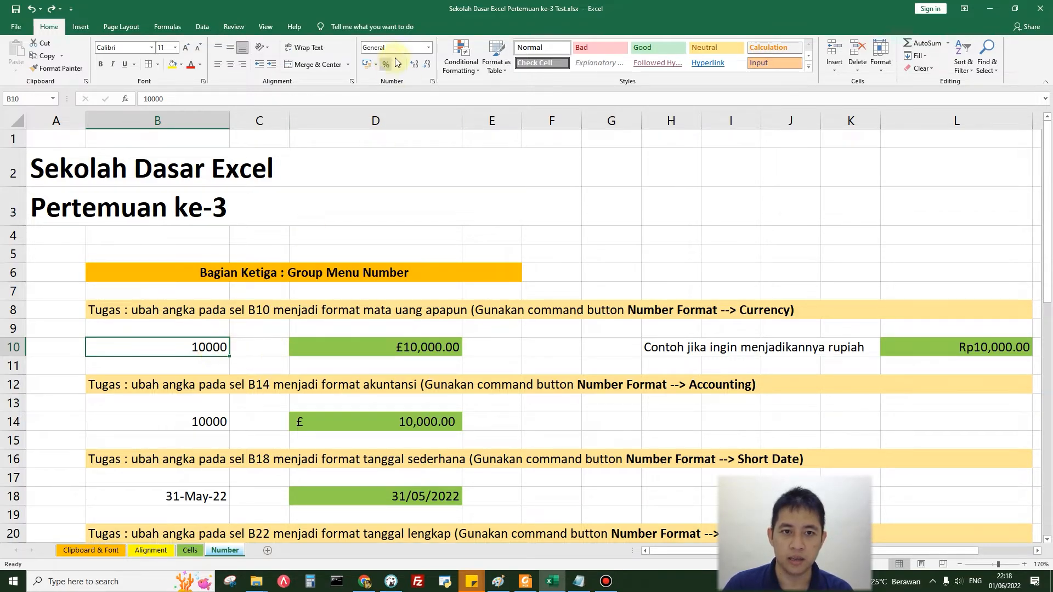
pyautogui.click(429, 49)
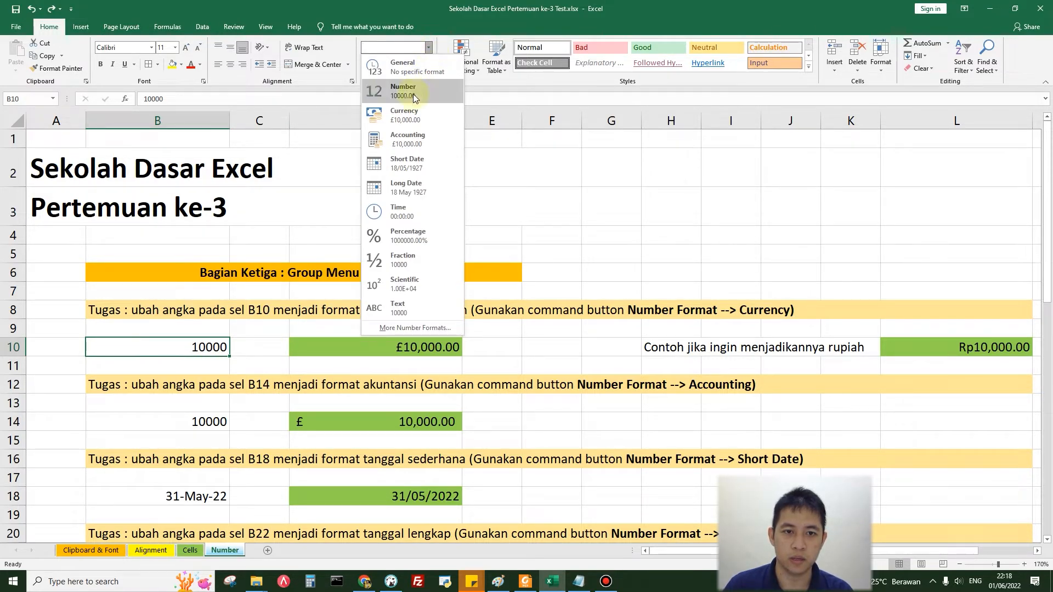
pyautogui.click(407, 118)
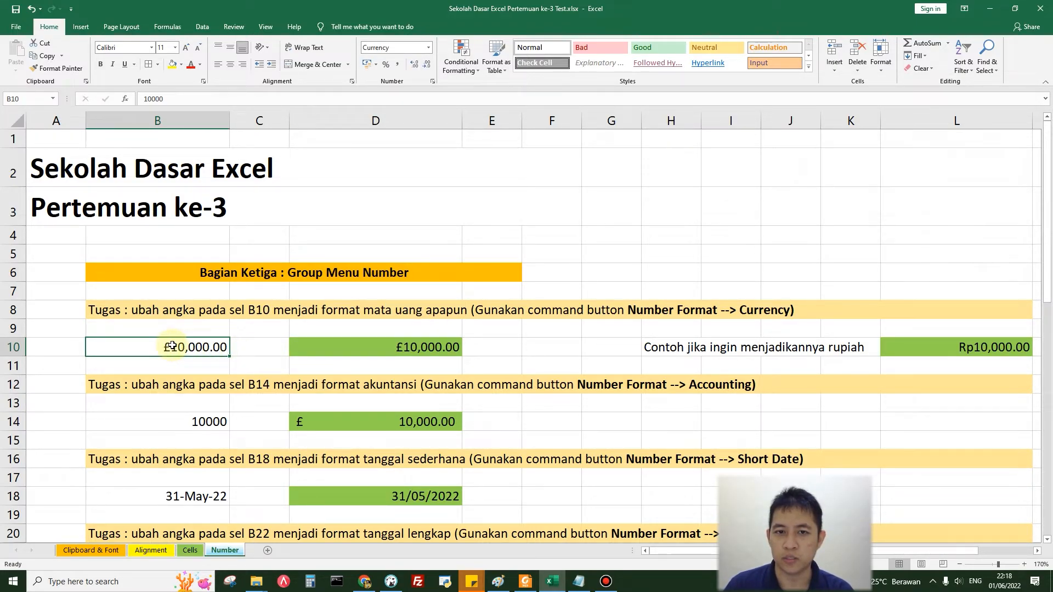
# Step: Look through the currency symbols offered in the detailed number format settings for B10, leaving without applying any
pyautogui.click(428, 47)
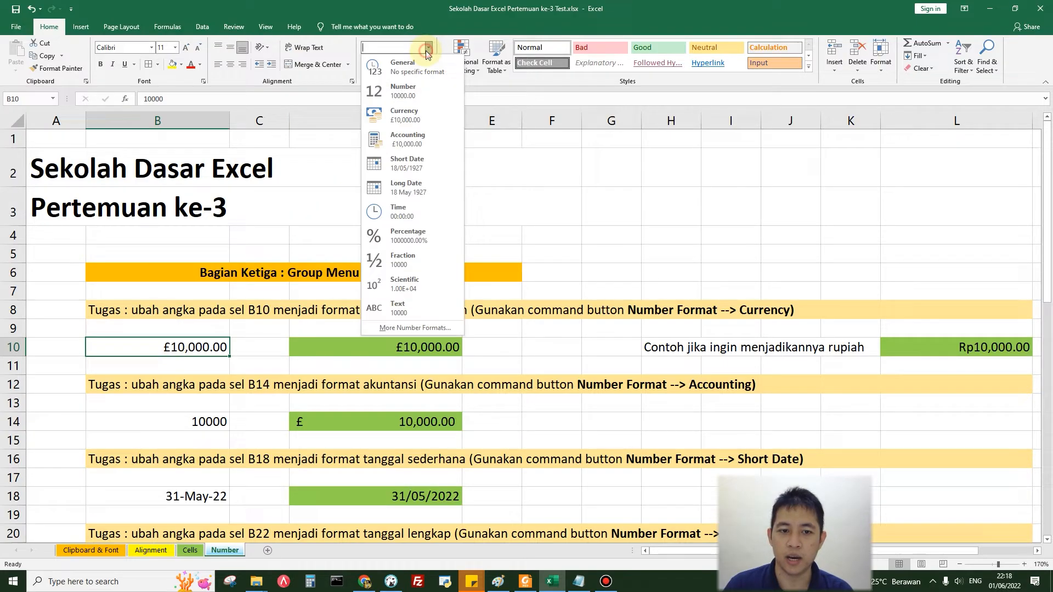
pyautogui.click(382, 327)
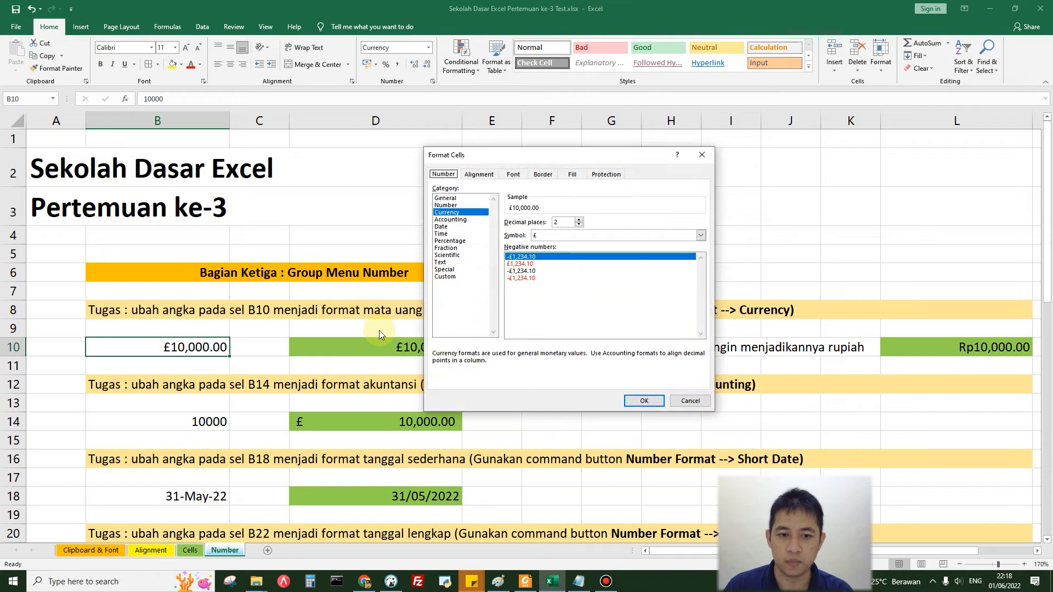
pyautogui.click(700, 236)
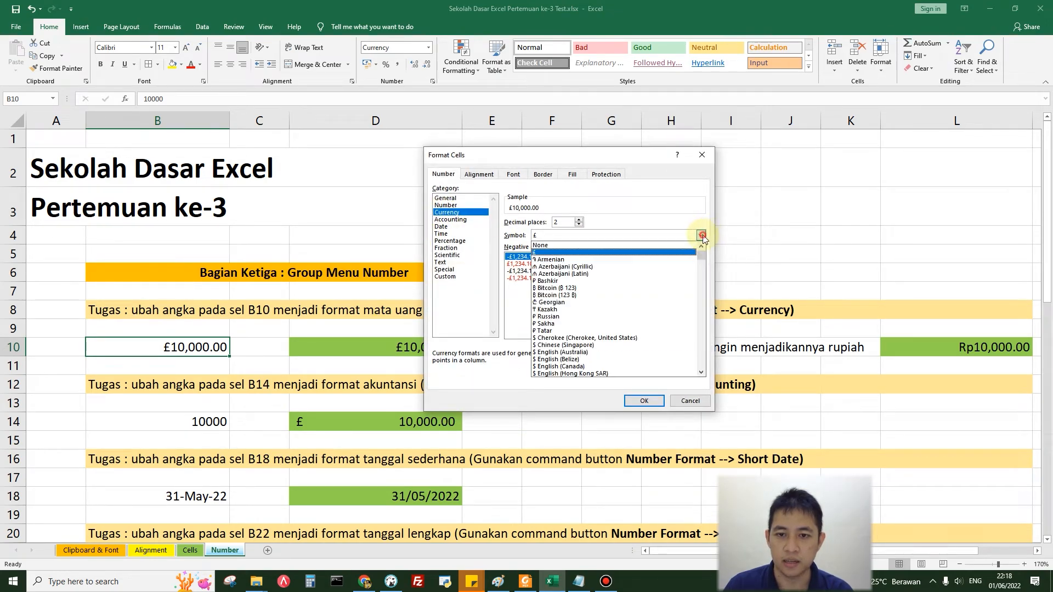
pyautogui.scroll(-6, 592, 347)
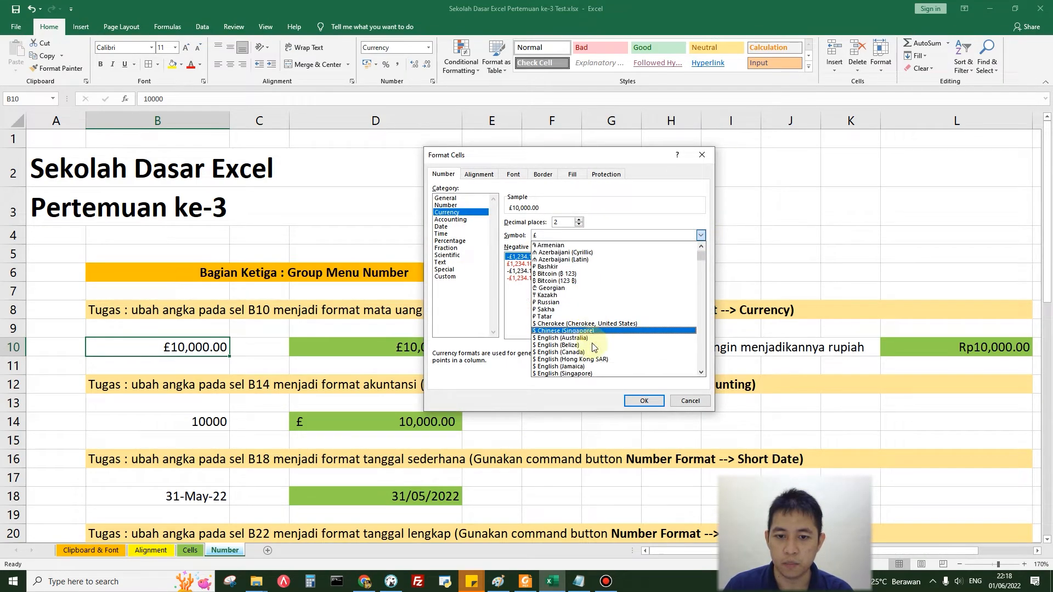
pyautogui.scroll(-4, 593, 347)
pyautogui.moveTo(700, 262); pyautogui.dragTo(702, 285)
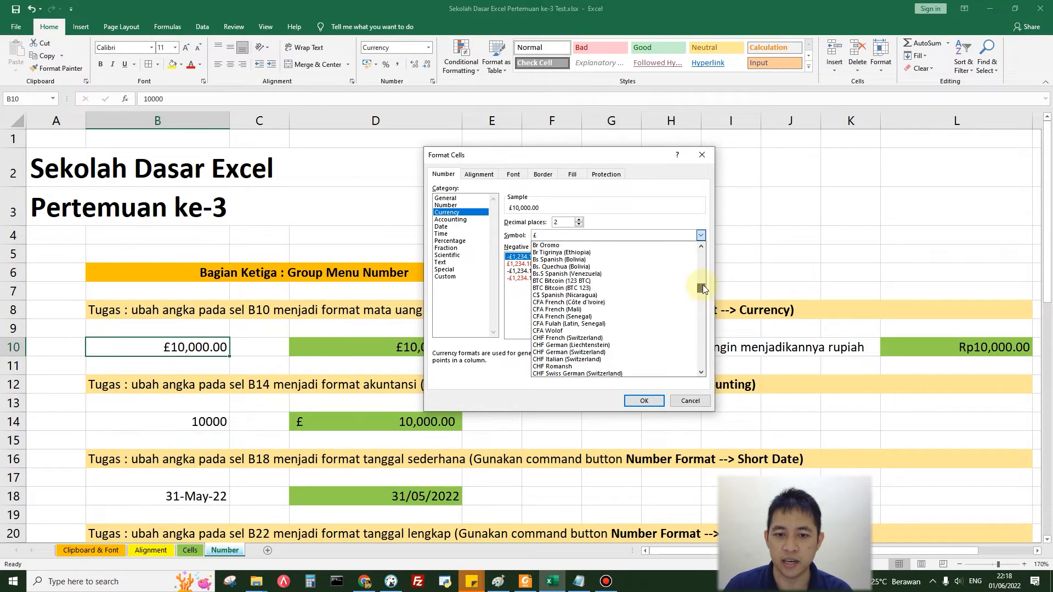
pyautogui.click(690, 401)
pyautogui.click(689, 400)
# Step: Format the value 10000 in cell B14 as Accounting
pyautogui.click(202, 417)
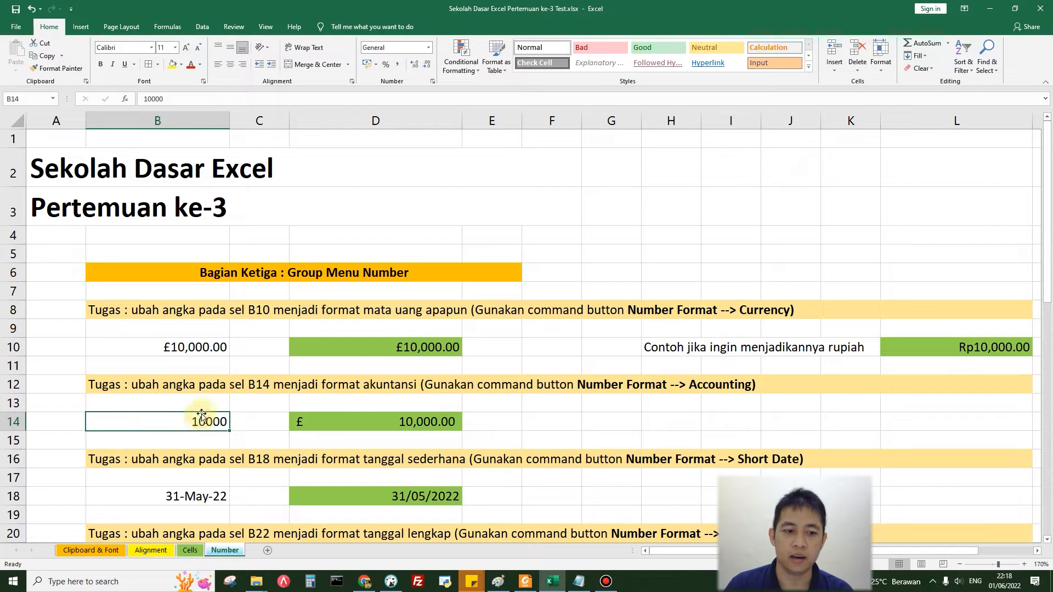
pyautogui.click(428, 48)
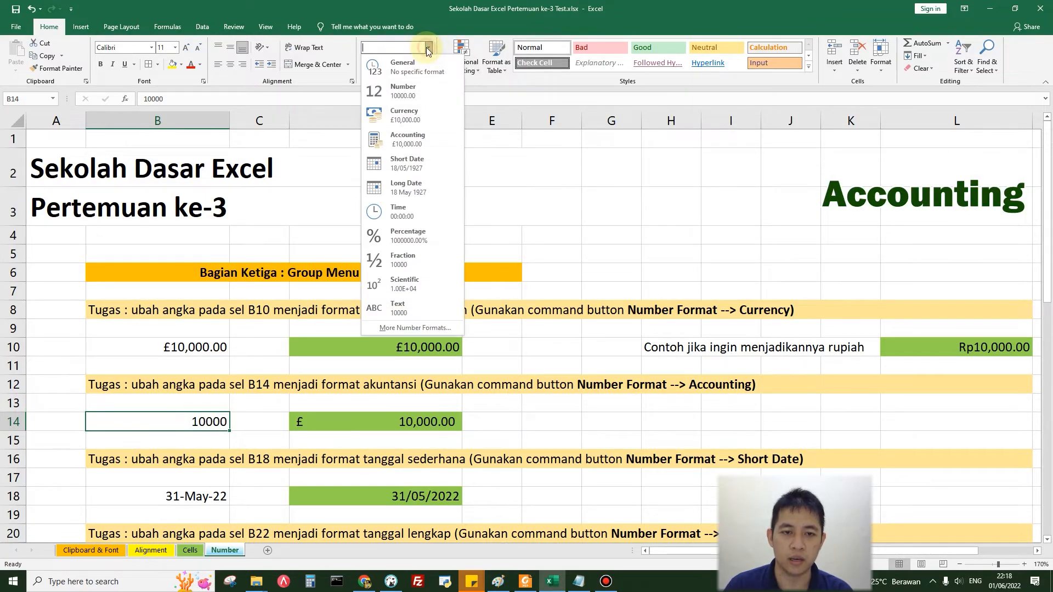
pyautogui.click(415, 141)
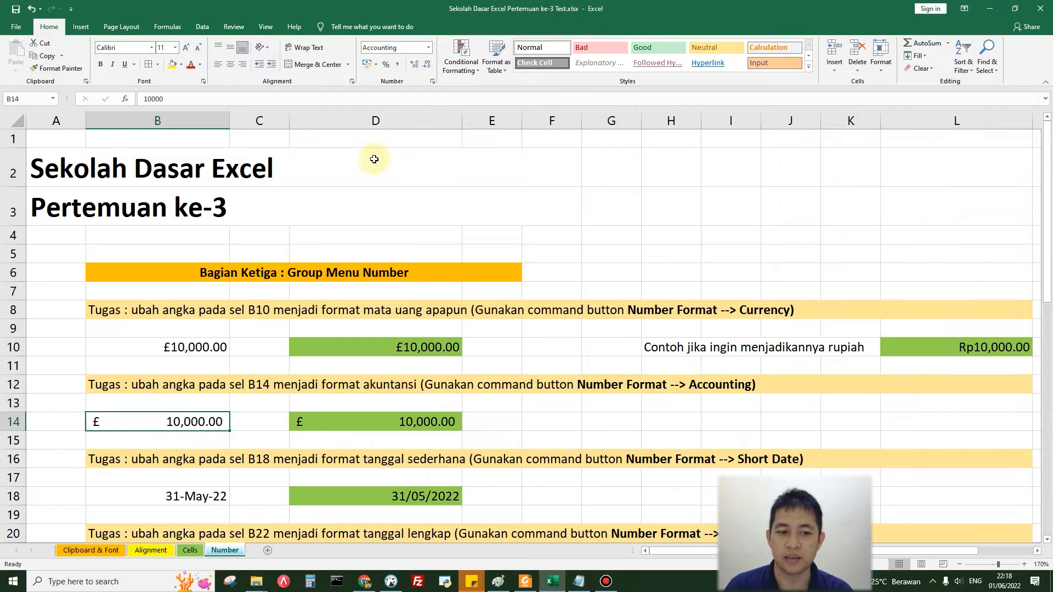
# Step: Apply the Short Date format to the date in cell B18
pyautogui.scroll(-2, 252, 298)
pyautogui.click(209, 343)
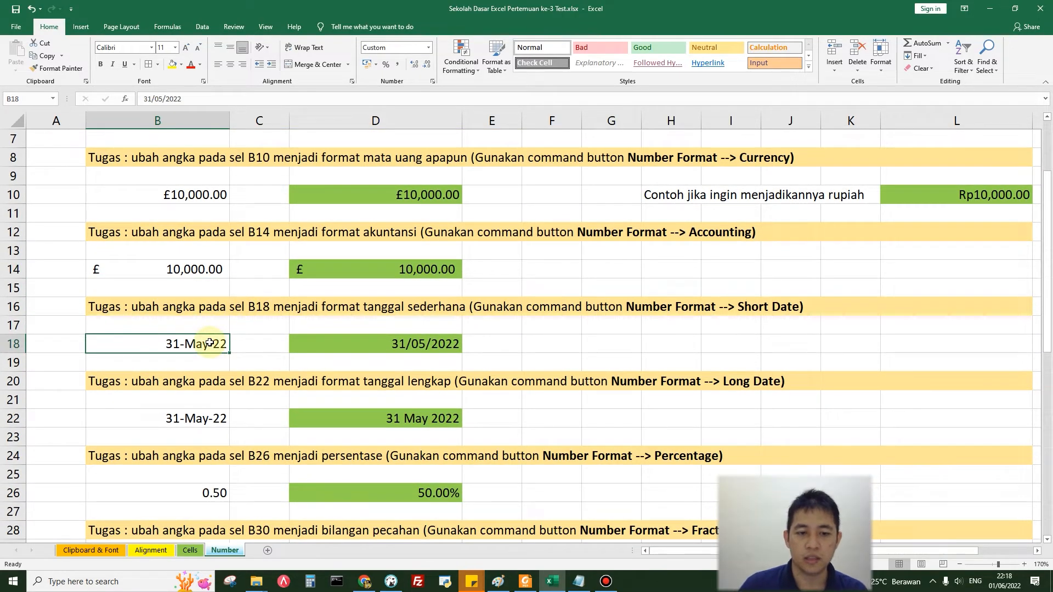
pyautogui.click(432, 50)
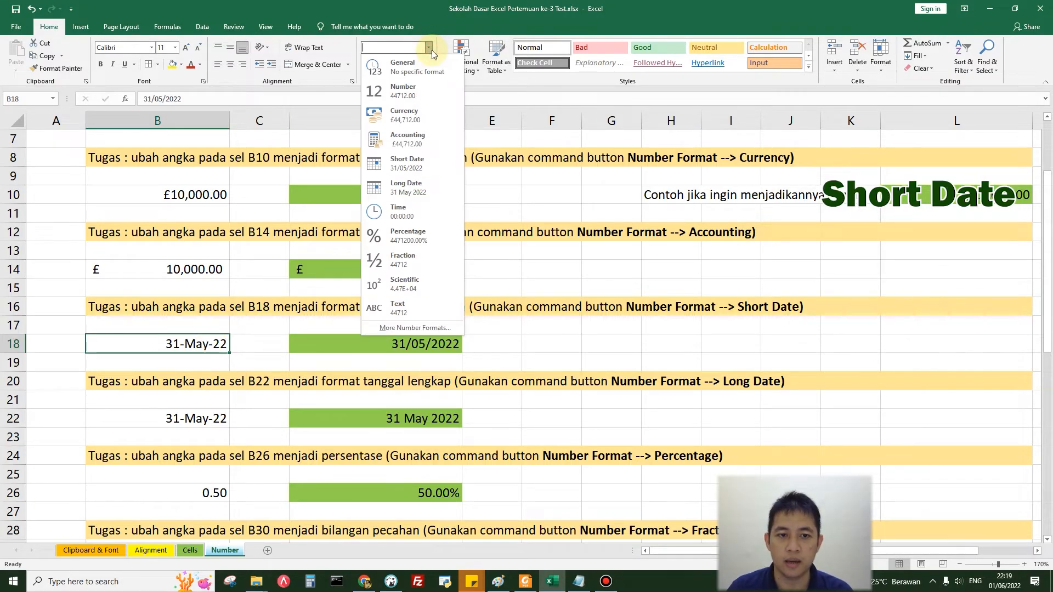
pyautogui.click(408, 164)
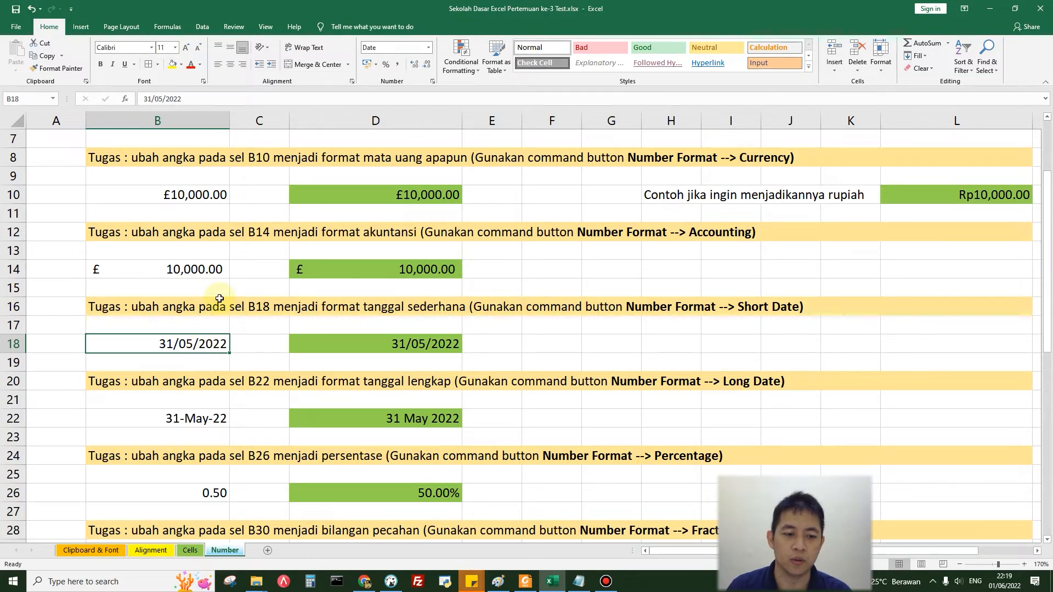
# Step: Apply the Long Date format to the date in cell B22
pyautogui.click(178, 421)
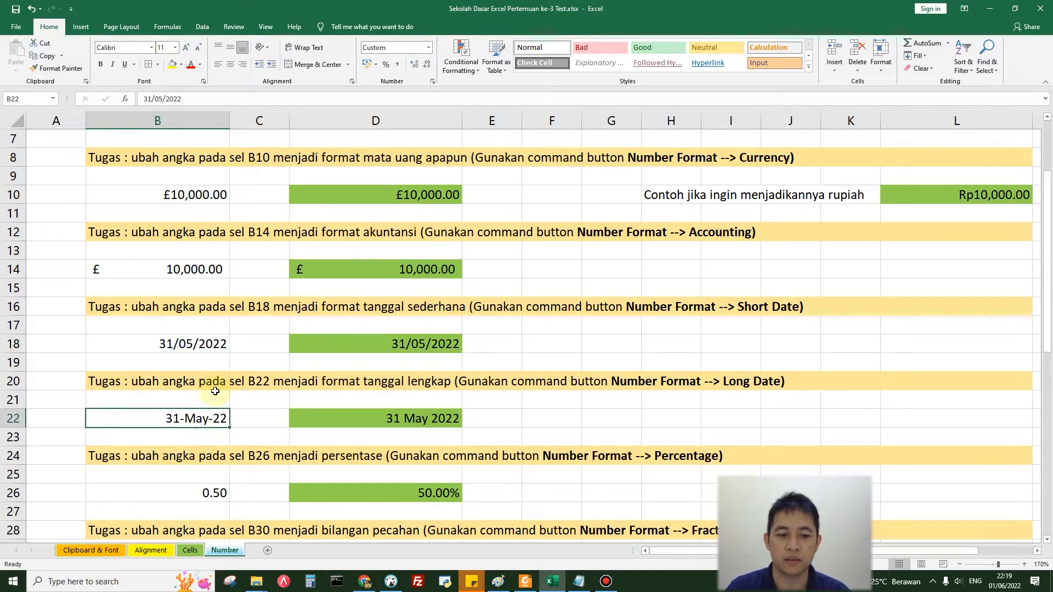
pyautogui.click(430, 50)
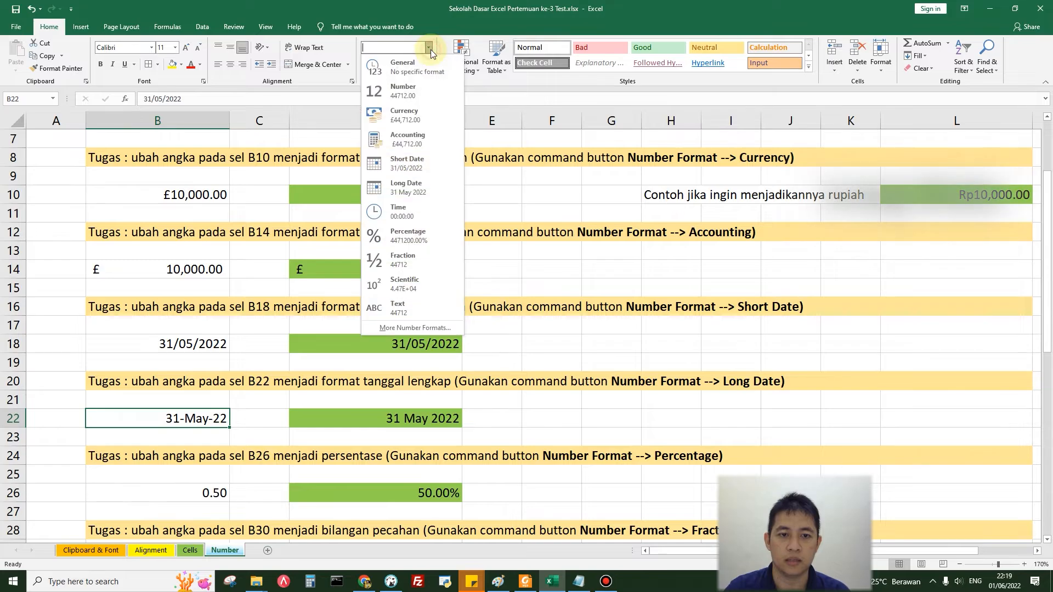
pyautogui.click(413, 190)
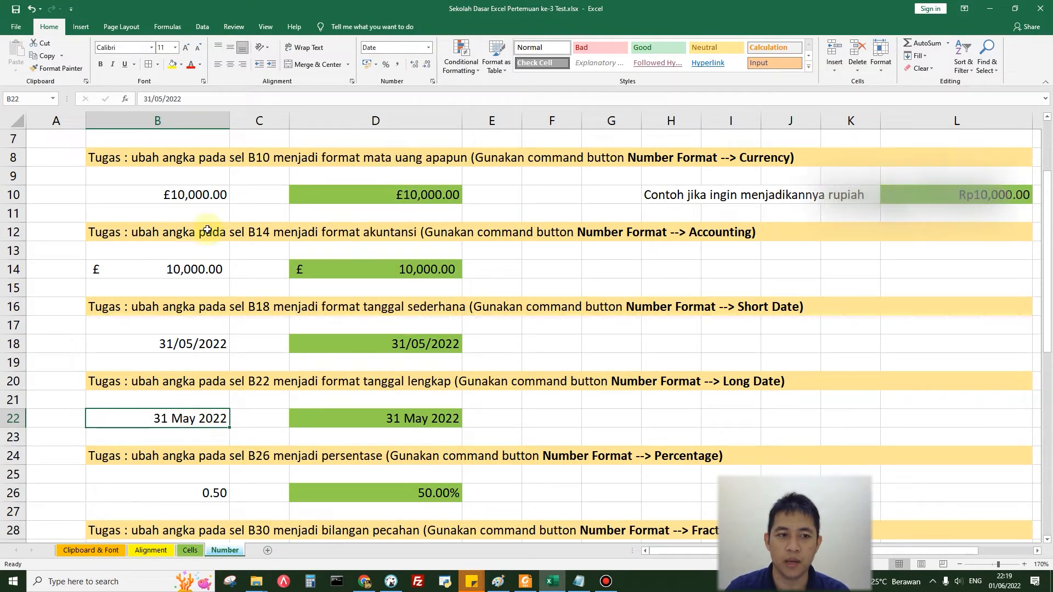
# Step: Change the month of the date in cell B22 to 03 (March)
pyautogui.click(163, 99)
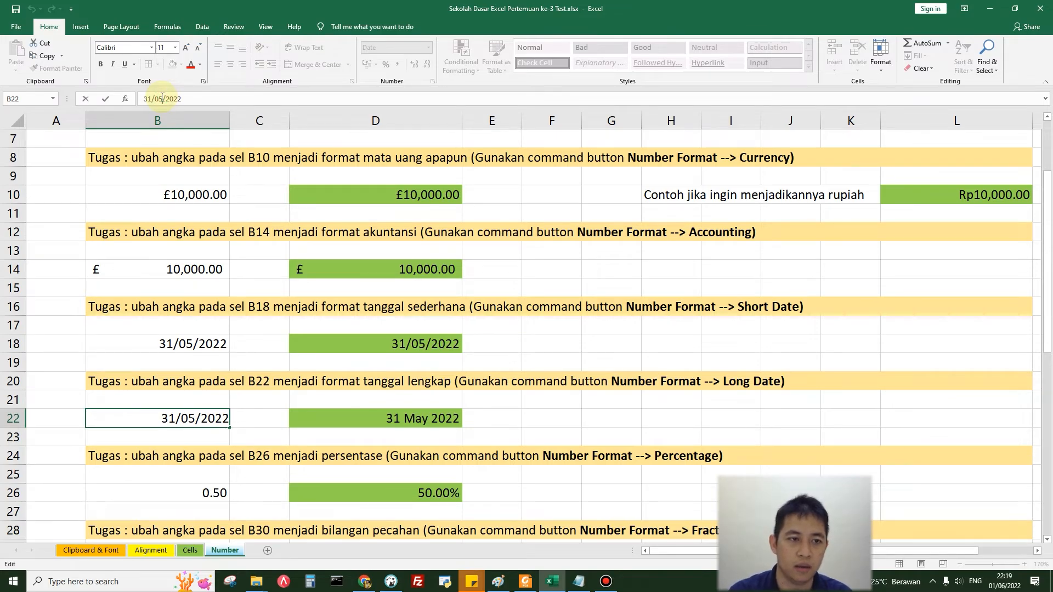
pyautogui.press('BackSpace')
pyautogui.write('3')
pyautogui.press('Return')
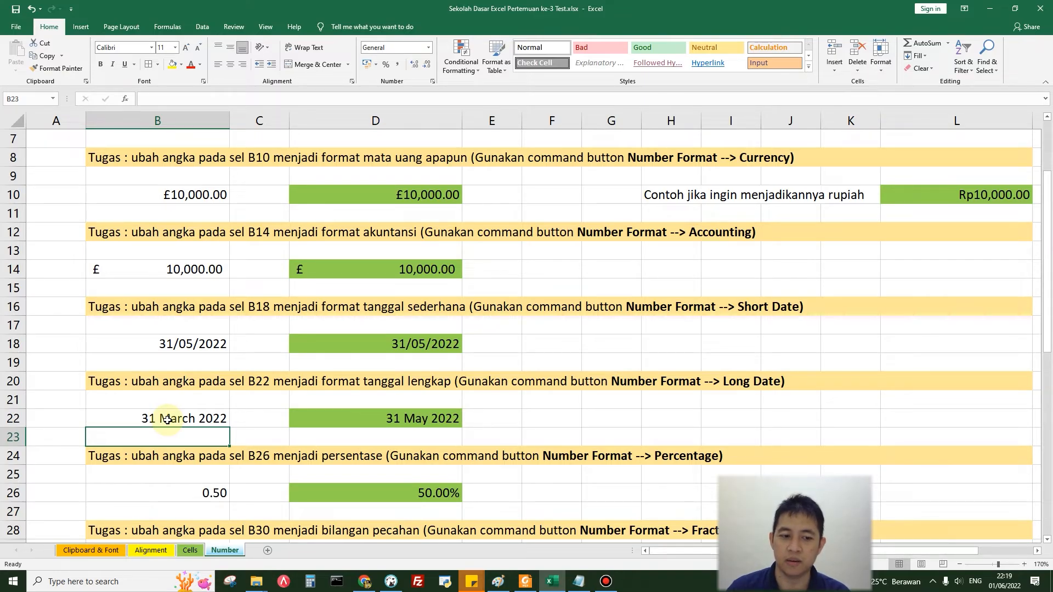
# Step: Format the decimal value in cell B26 as Percentage
pyautogui.scroll(-3, 164, 419)
pyautogui.click(208, 325)
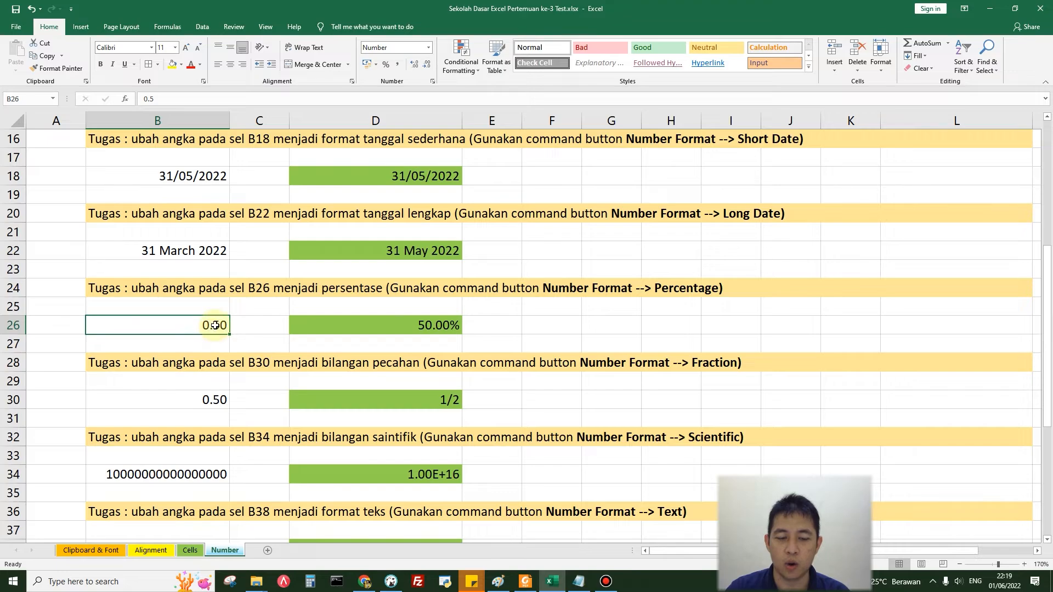
pyautogui.click(430, 51)
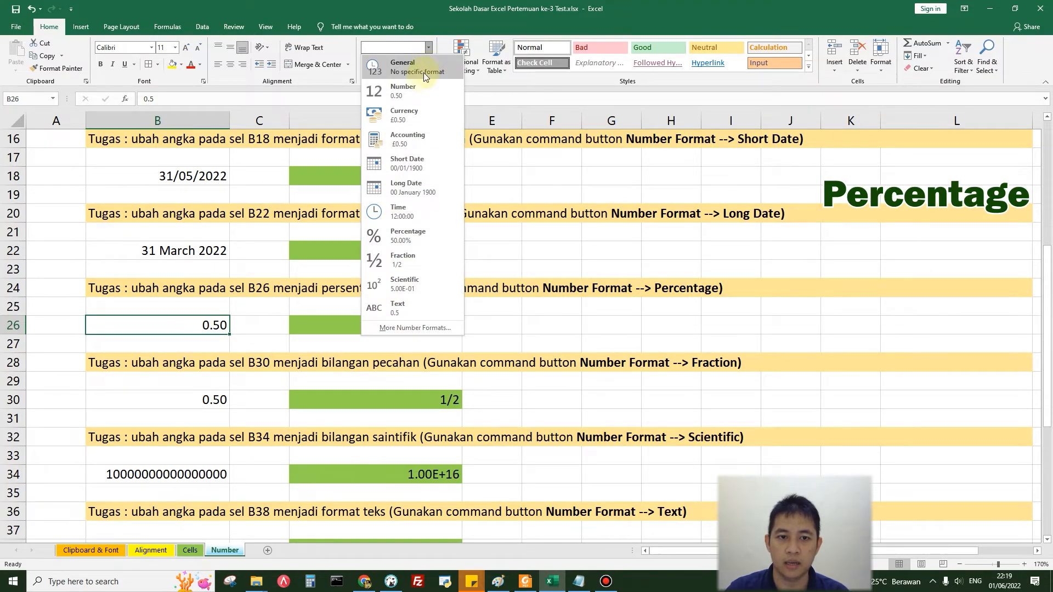
pyautogui.click(401, 241)
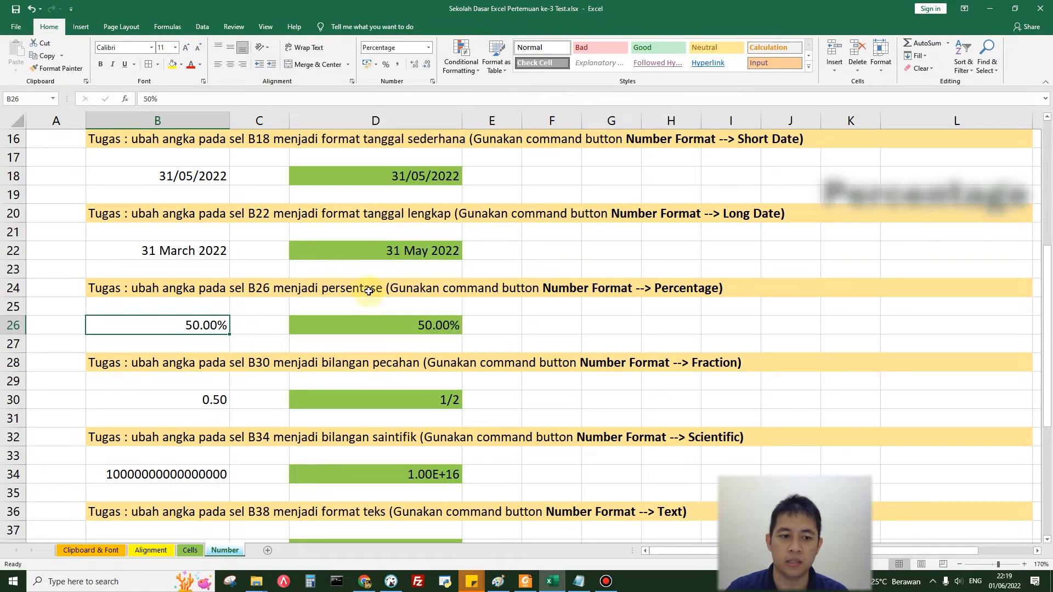
# Step: Format the decimal value in cell B30 as Fraction
pyautogui.click(210, 403)
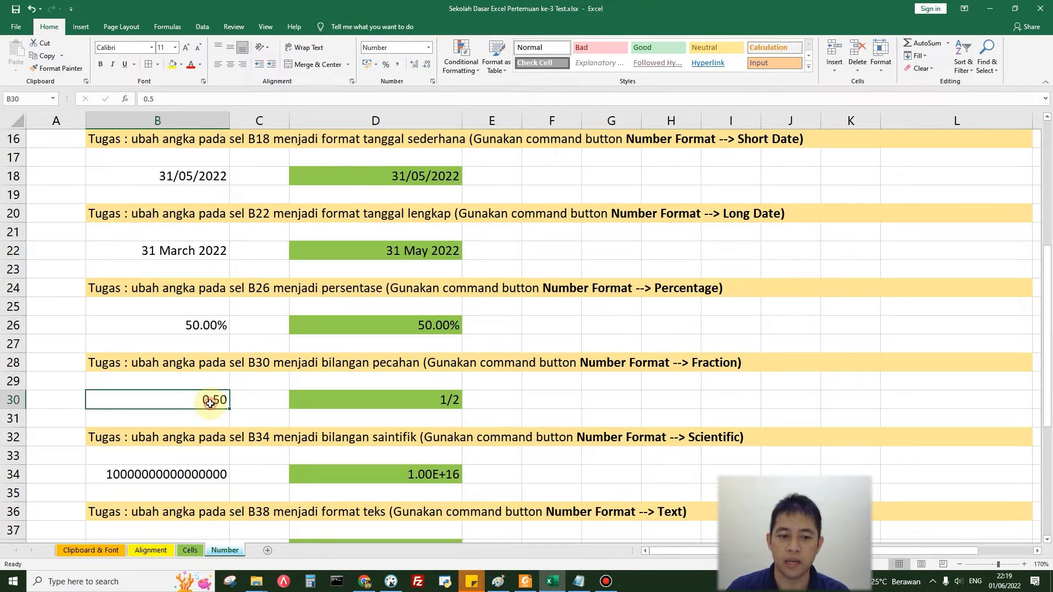
pyautogui.click(428, 48)
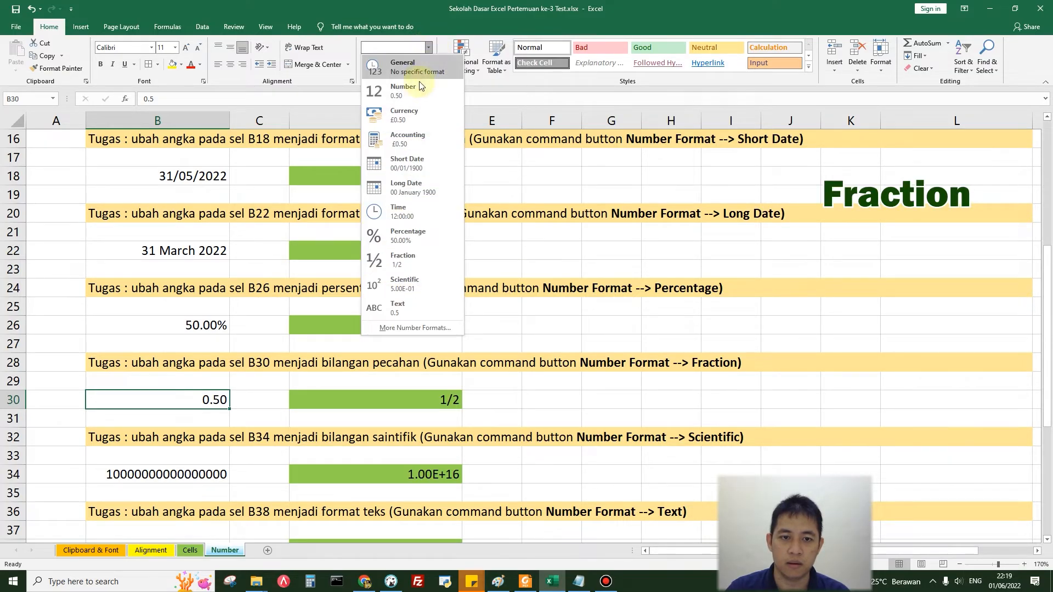
pyautogui.click(402, 259)
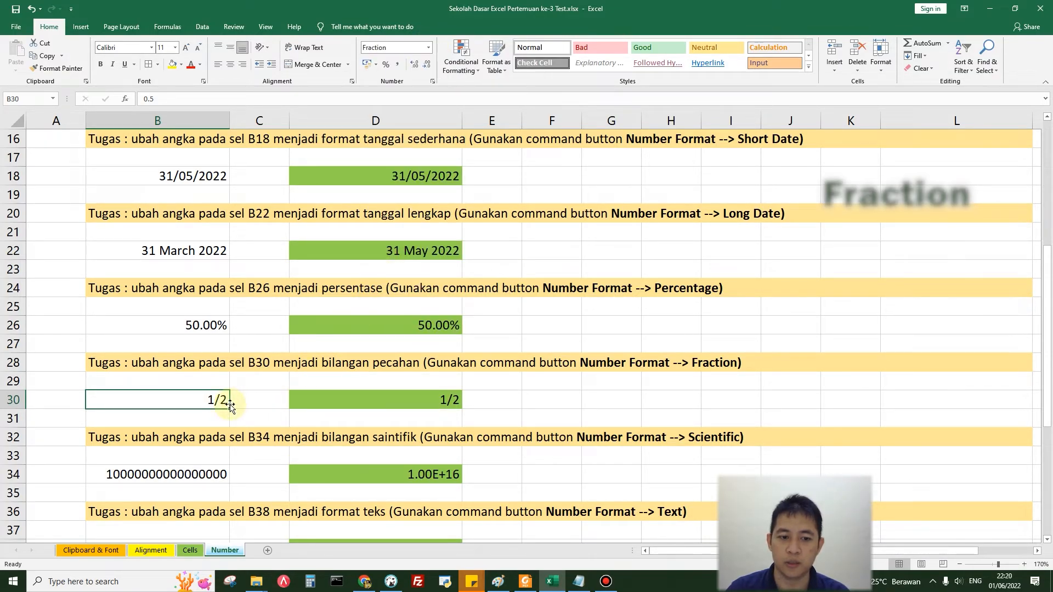
# Step: Format the long number in cell B34 as Scientific
pyautogui.scroll(-2, 230, 406)
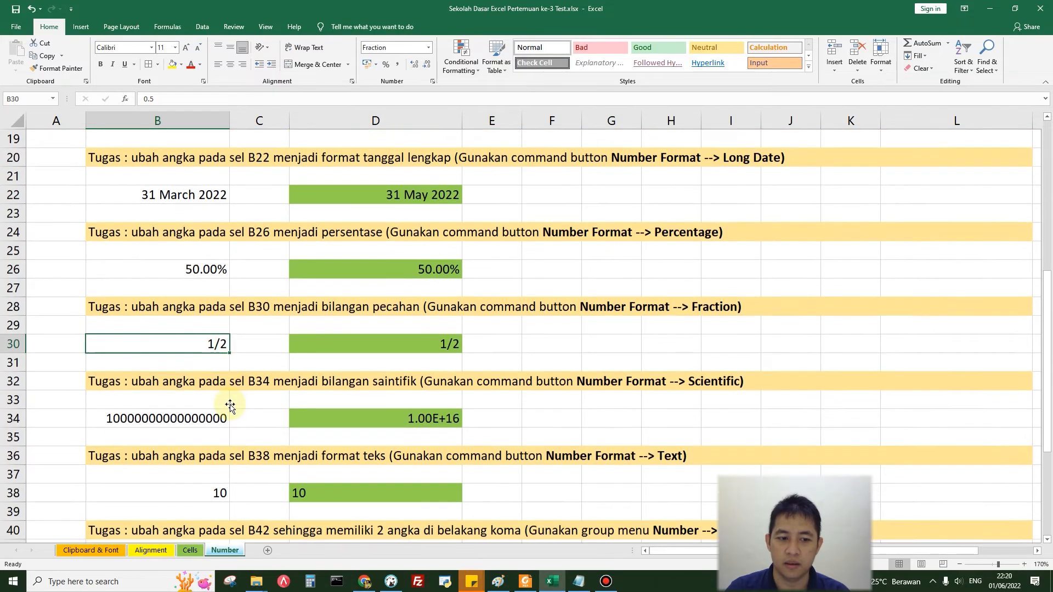
pyautogui.click(218, 363)
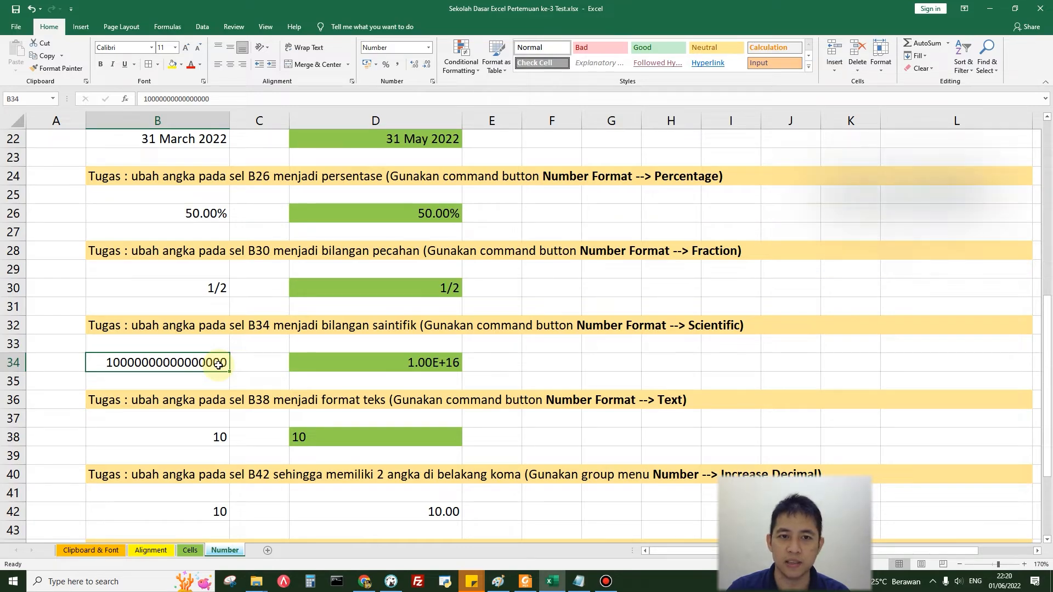
pyautogui.click(429, 47)
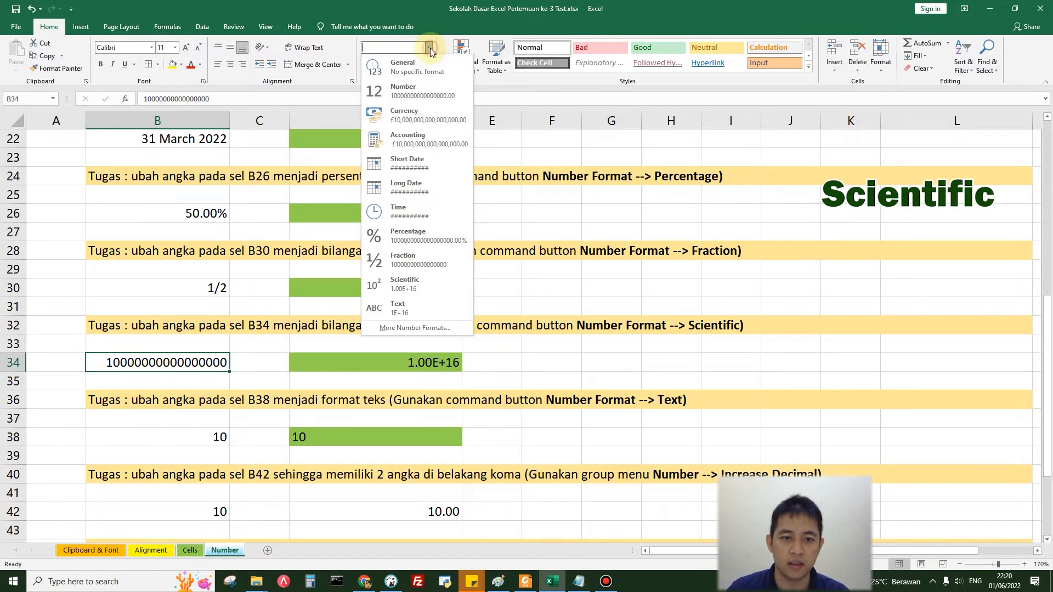
pyautogui.click(396, 282)
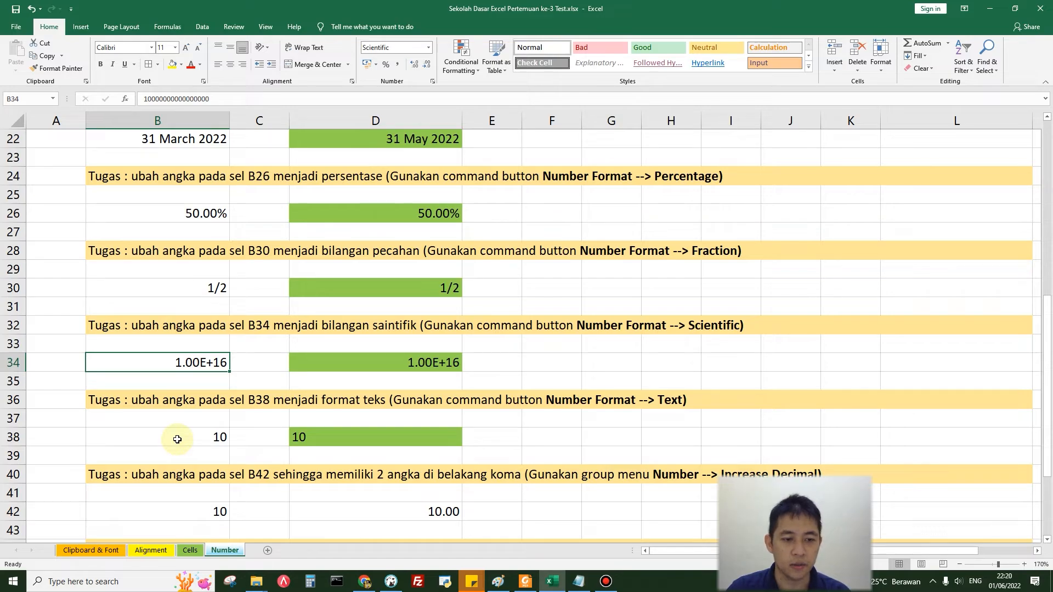
# Step: Apply the Number format to the value 10 in cell B38
pyautogui.click(197, 439)
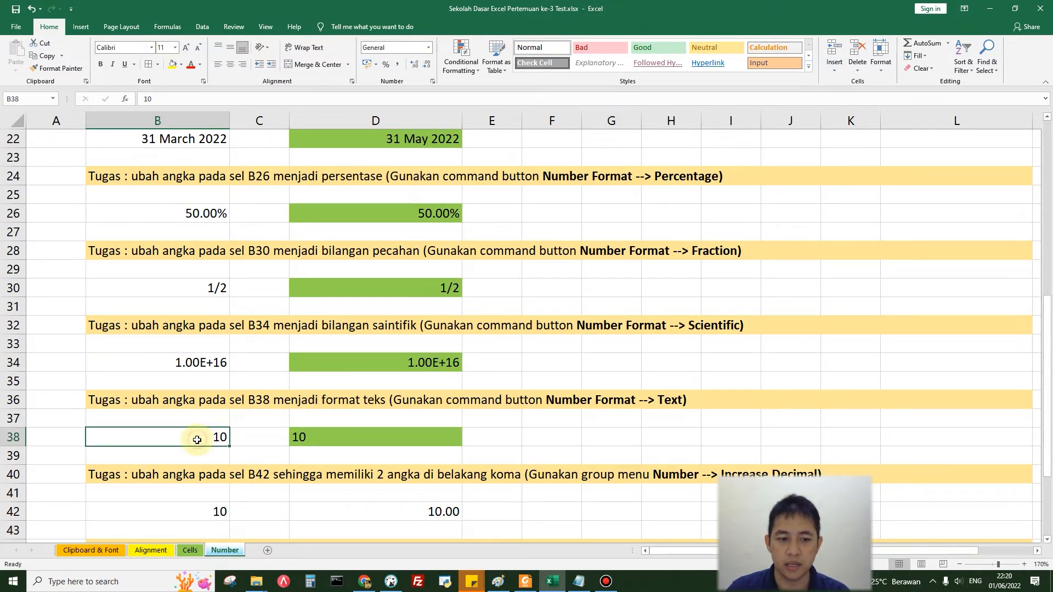
pyautogui.click(428, 47)
pyautogui.click(417, 91)
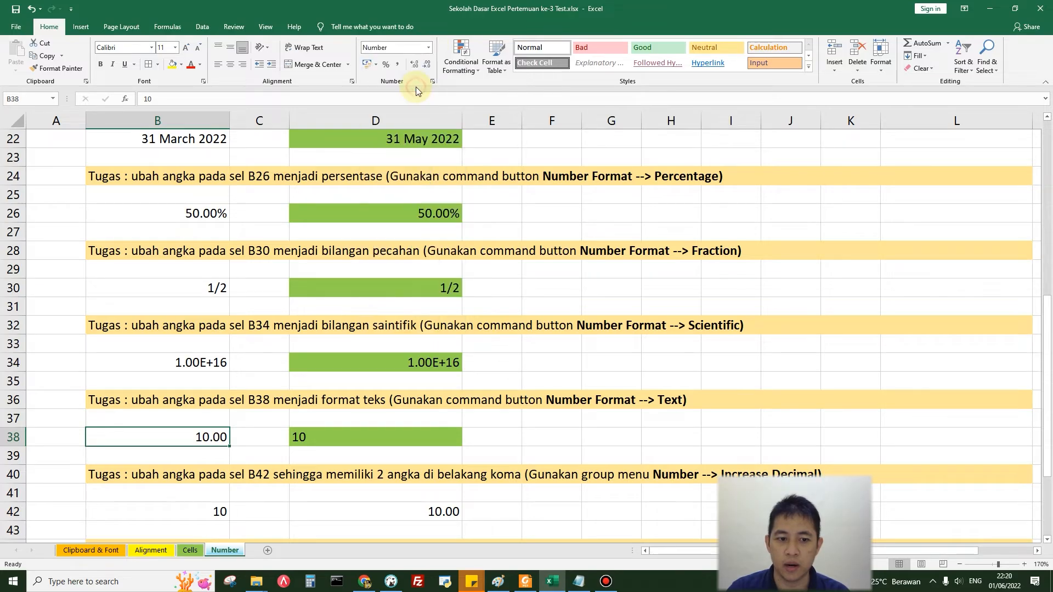
# Step: Try the Text format on the value in cell B38 and undo the last two format changes there
pyautogui.click(429, 47)
pyautogui.click(386, 315)
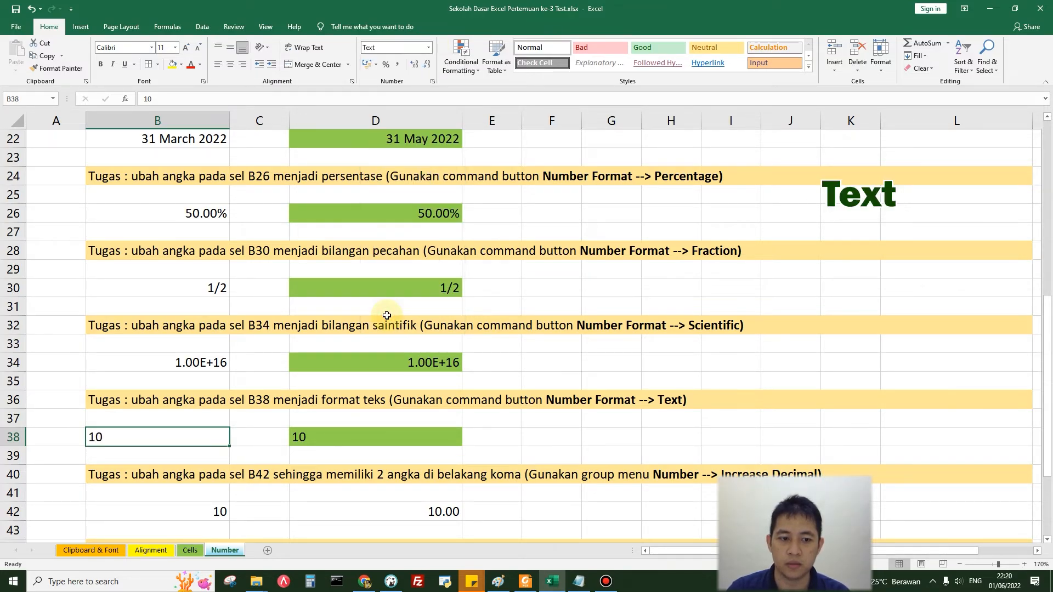
pyautogui.hotkey('ctrl', 'z')
pyautogui.hotkey('ctrl', 'z')
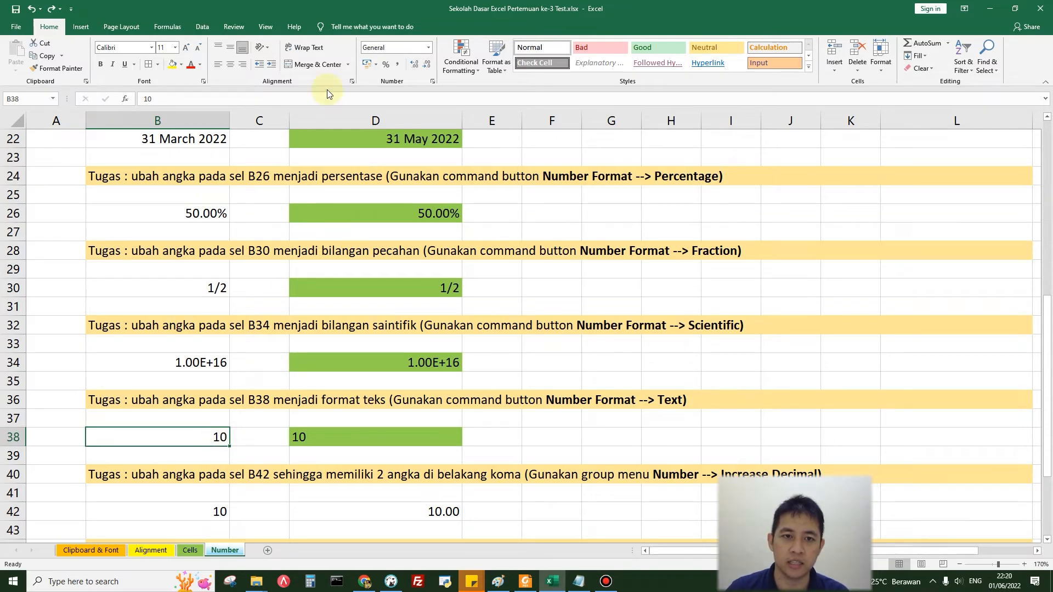
# Step: Format the value 10 in cell B38 as Text
pyautogui.click(429, 48)
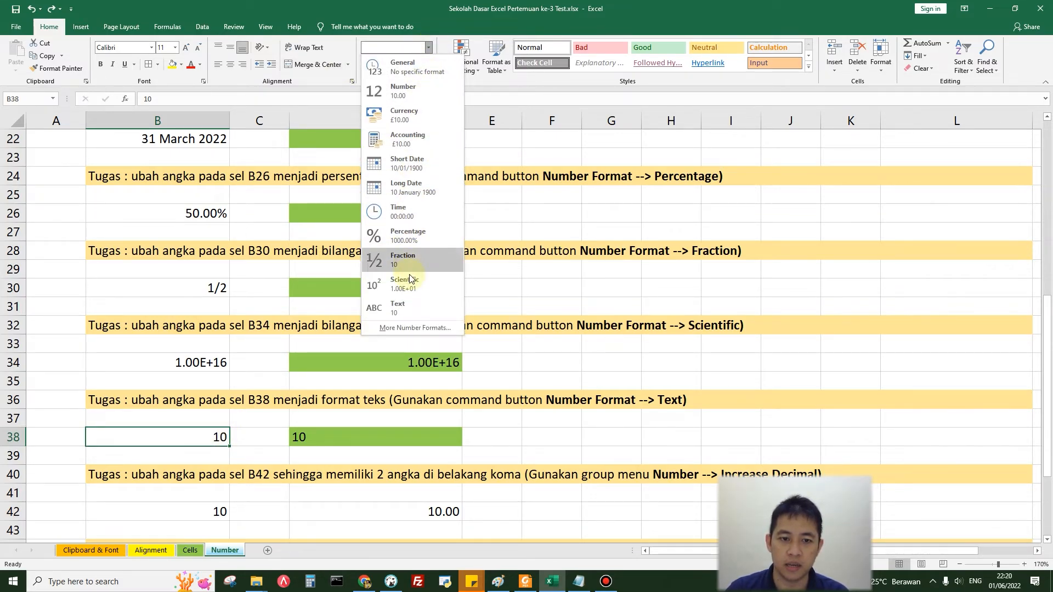
pyautogui.click(403, 308)
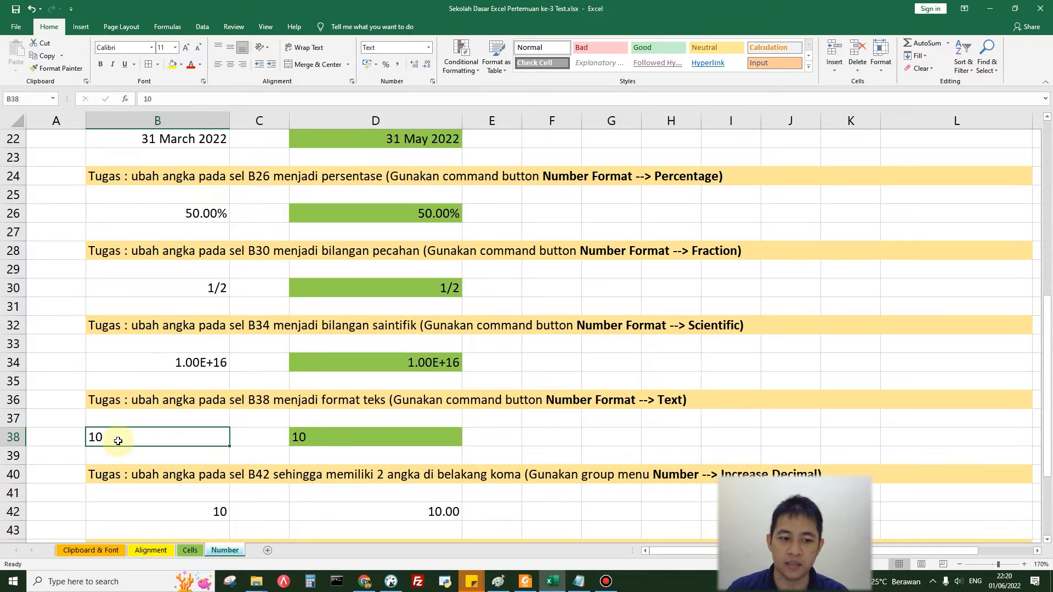
# Step: Adjust the number in cell B42 with Increase and Decrease Decimal so it shows two decimal places
pyautogui.scroll(-4, 118, 440)
pyautogui.click(213, 288)
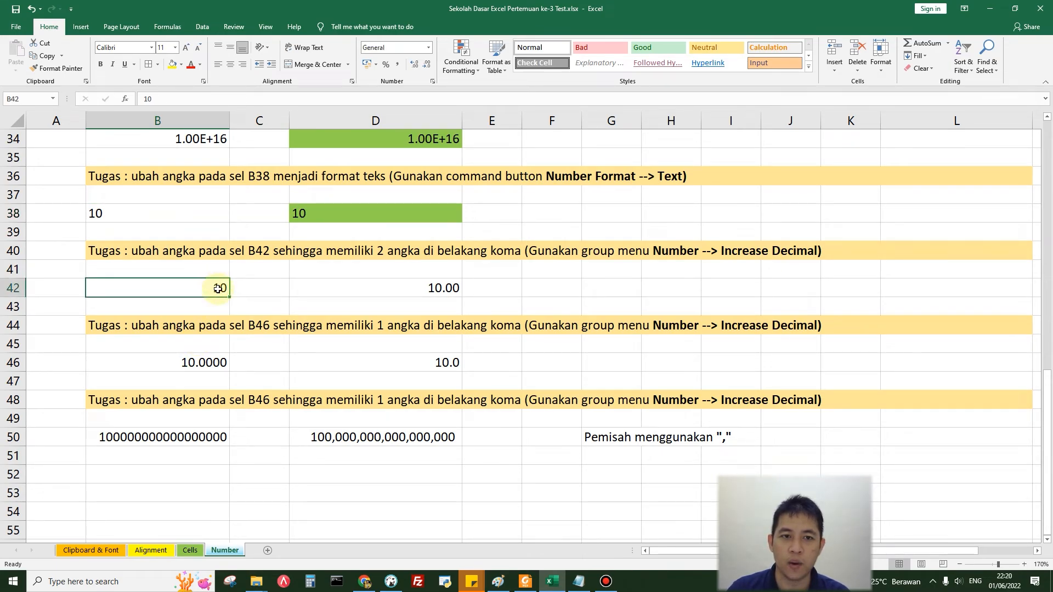
pyautogui.click(414, 64)
pyautogui.click(414, 65)
pyautogui.click(414, 65)
pyautogui.click(414, 65)
pyautogui.click(414, 65)
pyautogui.click(414, 65)
pyautogui.click(426, 64)
pyautogui.click(425, 65)
pyautogui.click(425, 64)
pyautogui.click(426, 65)
pyautogui.click(426, 65)
# Step: Reduce the number in cell B46 to one decimal place with Decrease Decimal
pyautogui.click(212, 362)
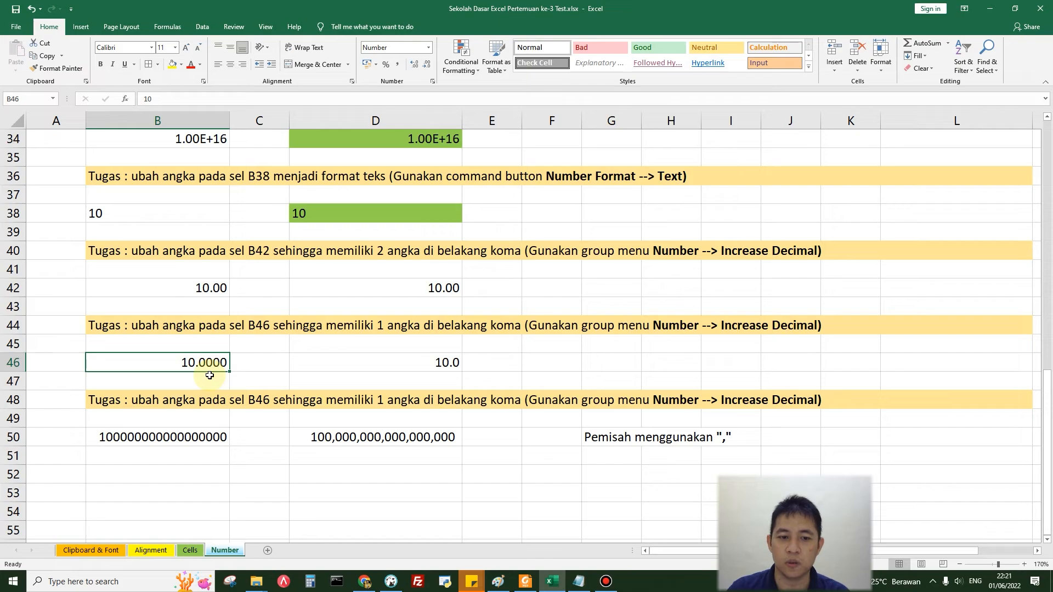
pyautogui.click(426, 65)
pyautogui.click(425, 64)
pyautogui.click(425, 65)
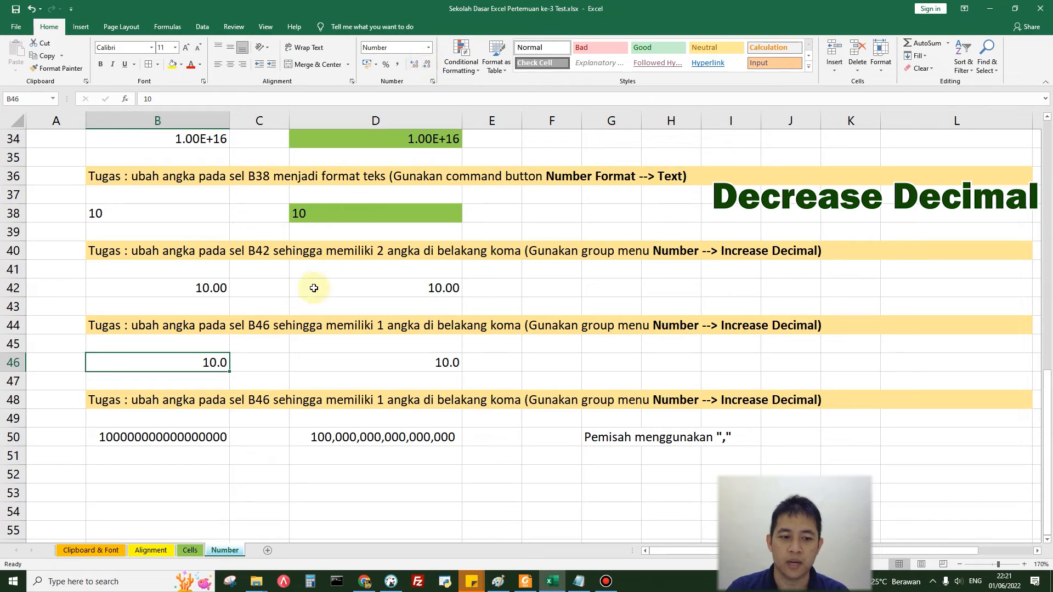
# Step: Apply Comma Style to the long number in cell B50 to add thousands separators
pyautogui.click(199, 436)
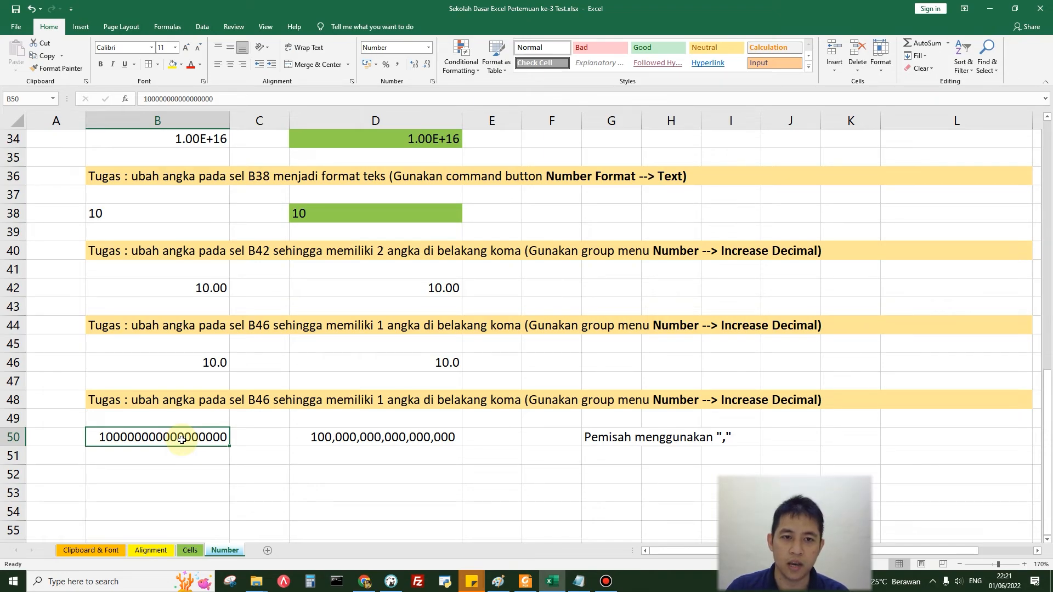
pyautogui.click(398, 65)
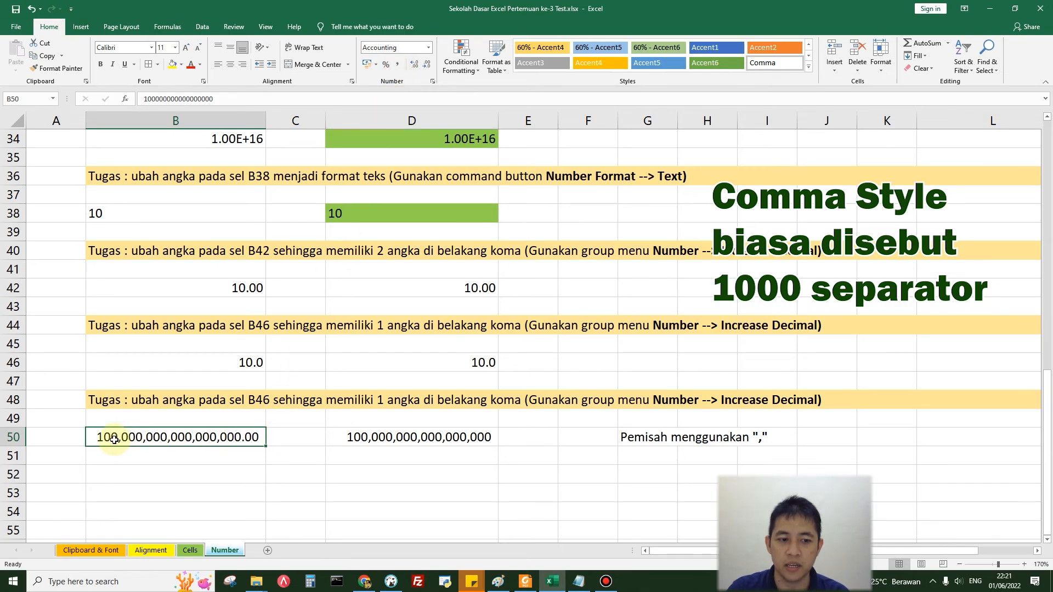